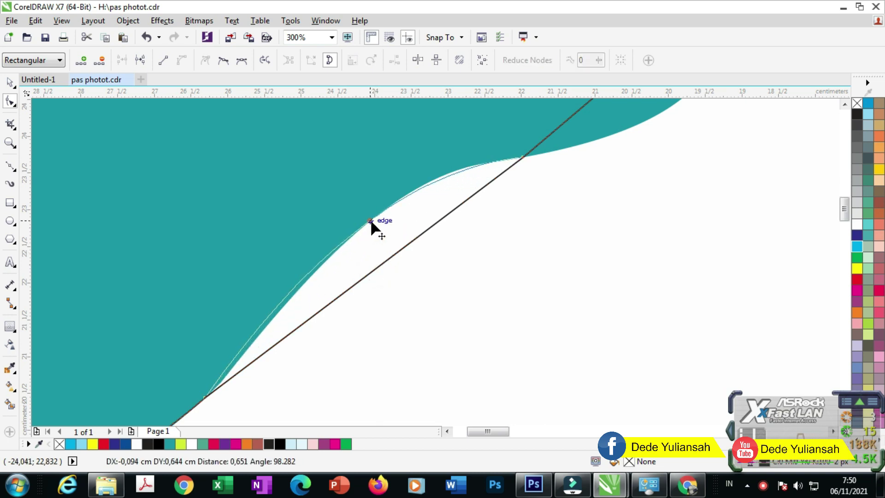
Convert the straight outline segment at the teal corner shape's rounded end to a curve and bend it along the teal edge
{"action": "scroll", "coordinate": [405, 207], "scroll_direction": "down", "scroll_amount": 2}
{"action": "scroll", "coordinate": [442, 168], "scroll_direction": "up", "scroll_amount": 2}
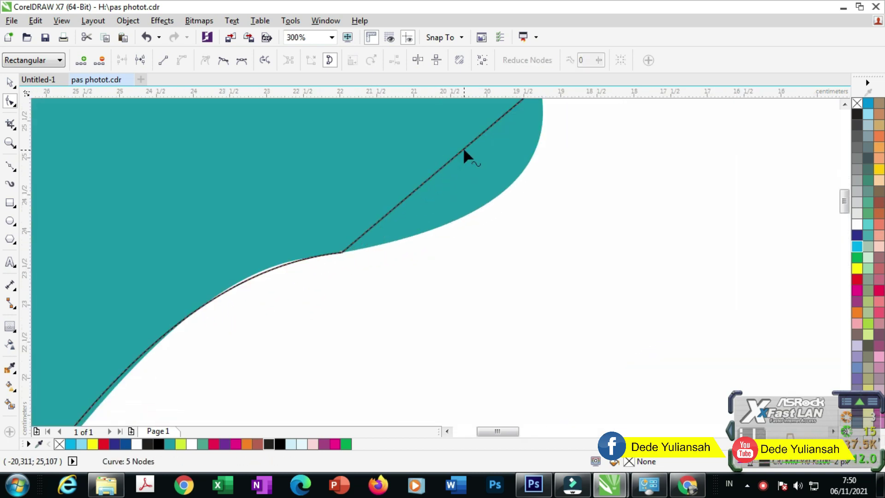
{"action": "left_click", "coordinate": [182, 60]}
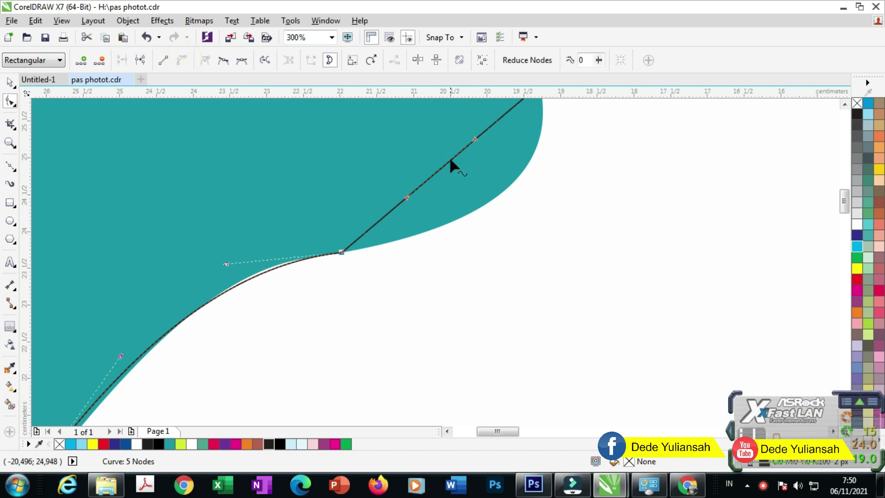
{"action": "left_click_drag", "start_coordinate": [452, 157], "coordinate": [456, 224]}
{"action": "scroll", "coordinate": [455, 223], "scroll_direction": "down", "scroll_amount": 2}
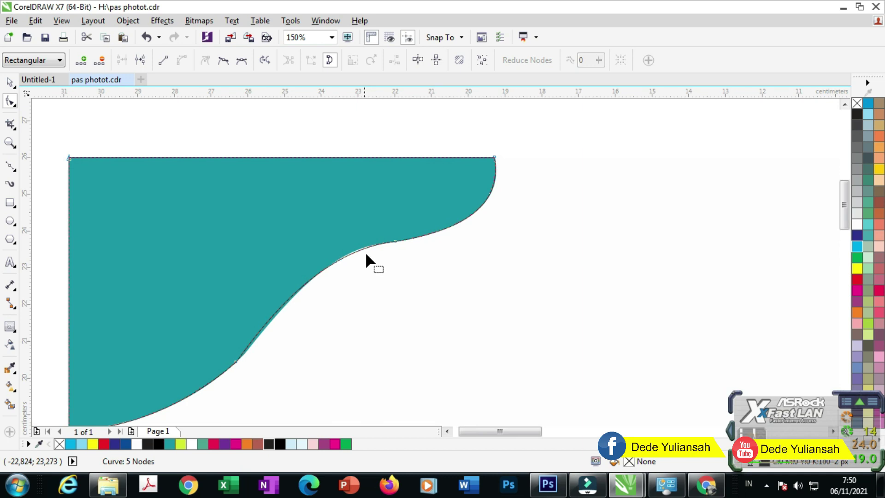
{"action": "scroll", "coordinate": [365, 251], "scroll_direction": "up", "scroll_amount": 1}
{"action": "scroll", "coordinate": [351, 180], "scroll_direction": "down", "scroll_amount": 5}
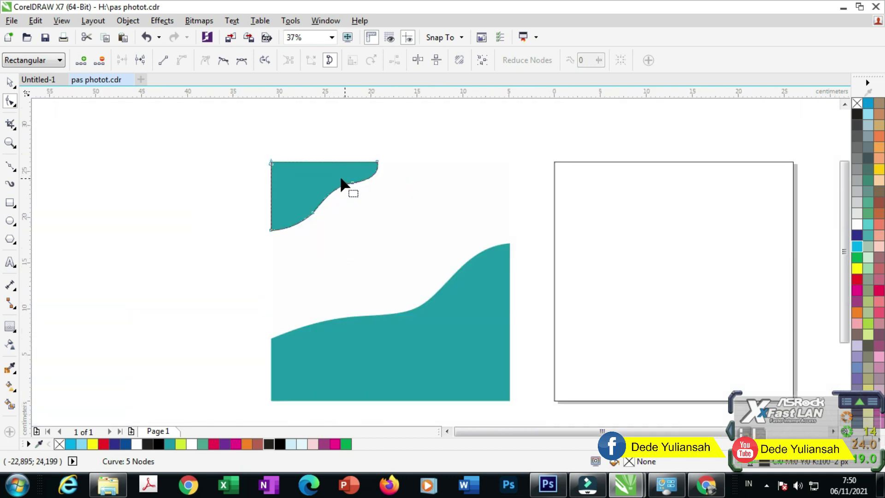
Move the traced corner outline onto the page and align it to the top and left edges of the page square
{"action": "left_click", "coordinate": [10, 83]}
{"action": "left_click_drag", "start_coordinate": [281, 178], "coordinate": [601, 213]}
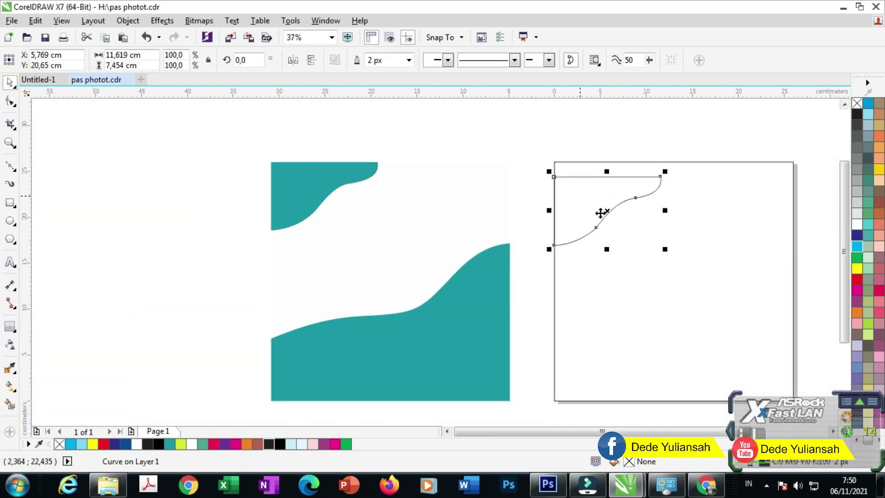
{"action": "left_click", "coordinate": [640, 267], "text": "shift"}
{"action": "key", "text": "t"}
{"action": "key", "text": "l"}
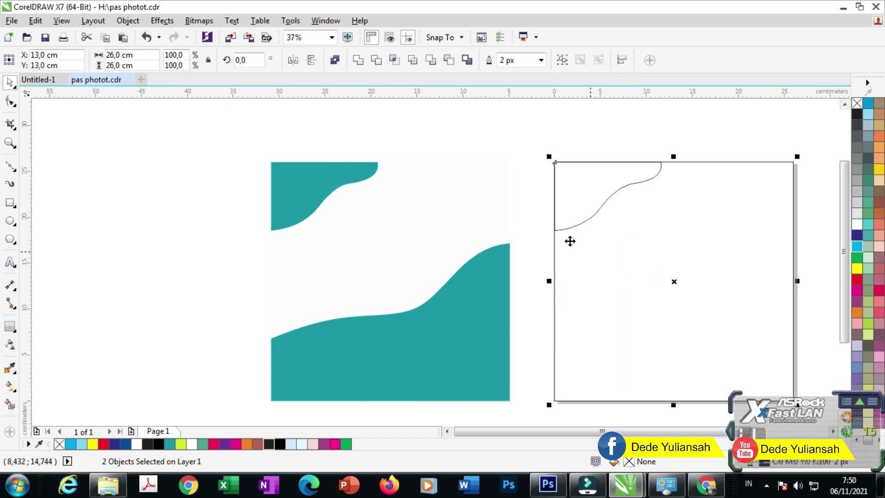
{"action": "left_click", "coordinate": [431, 122]}
Start a Bezier outline at the lower teal shape's bottom-left corner and draw its straight left edge up to the wave
{"action": "scroll", "coordinate": [323, 222], "scroll_direction": "down", "scroll_amount": 2}
{"action": "scroll", "coordinate": [374, 263], "scroll_direction": "up", "scroll_amount": 2}
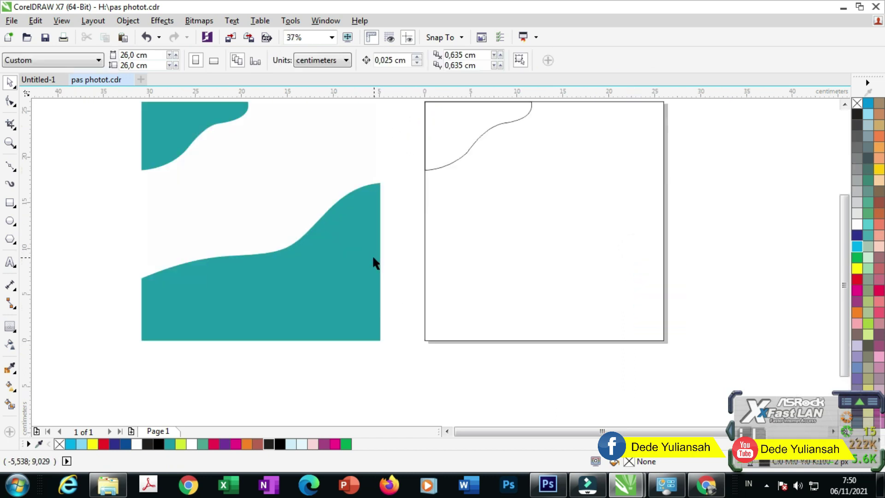
{"action": "scroll", "coordinate": [228, 297], "scroll_direction": "up", "scroll_amount": 2}
{"action": "scroll", "coordinate": [227, 296], "scroll_direction": "down", "scroll_amount": 2}
{"action": "left_click", "coordinate": [11, 166]}
{"action": "scroll", "coordinate": [133, 329], "scroll_direction": "up", "scroll_amount": 3}
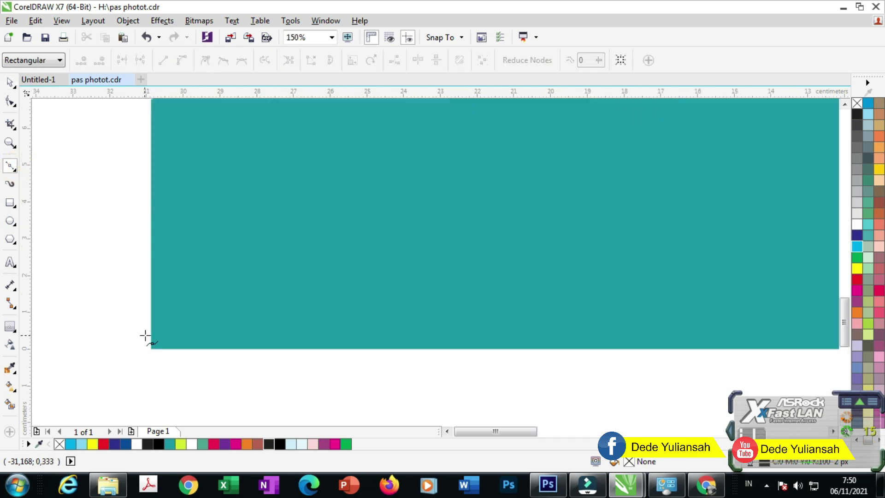
{"action": "scroll", "coordinate": [147, 350], "scroll_direction": "down", "scroll_amount": 2}
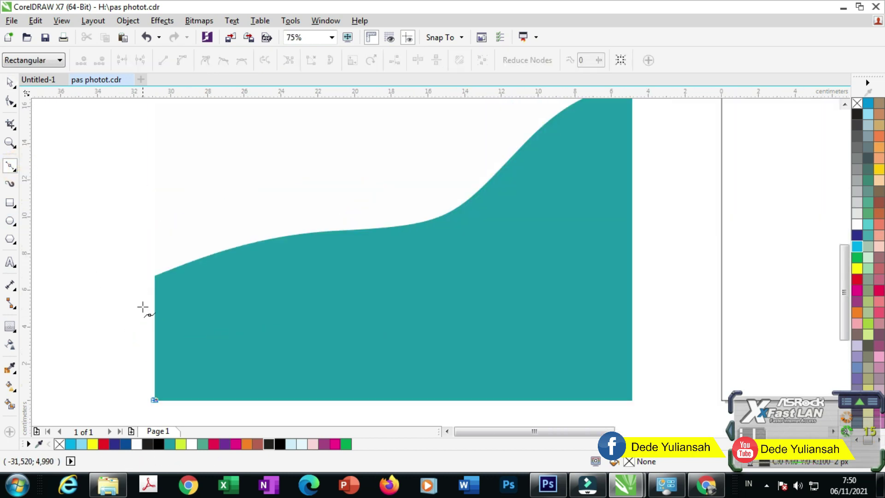
{"action": "scroll", "coordinate": [157, 276], "scroll_direction": "up", "scroll_amount": 2}
{"action": "left_click", "coordinate": [165, 245]}
{"action": "scroll", "coordinate": [203, 274], "scroll_direction": "down", "scroll_amount": 2}
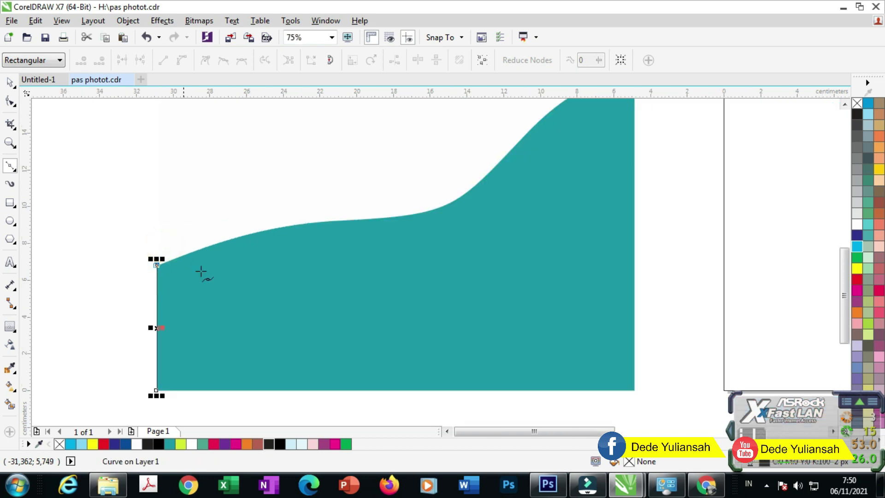
Continue the outline in straight segments along the wavy top edge, with points at each bend, up to the shape's top-right corner
{"action": "scroll", "coordinate": [348, 219], "scroll_direction": "up", "scroll_amount": 2}
{"action": "left_click", "coordinate": [350, 220]}
{"action": "scroll", "coordinate": [350, 217], "scroll_direction": "down", "scroll_amount": 2}
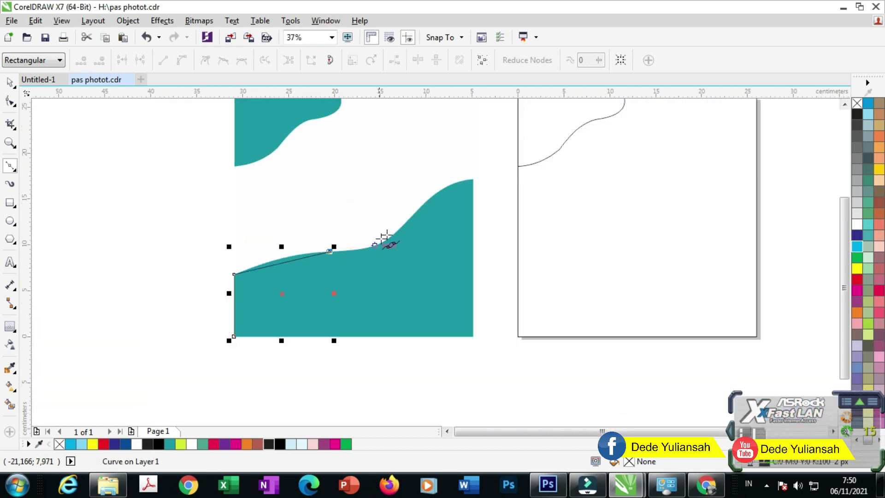
{"action": "scroll", "coordinate": [386, 241], "scroll_direction": "up", "scroll_amount": 2}
{"action": "left_click", "coordinate": [401, 234]}
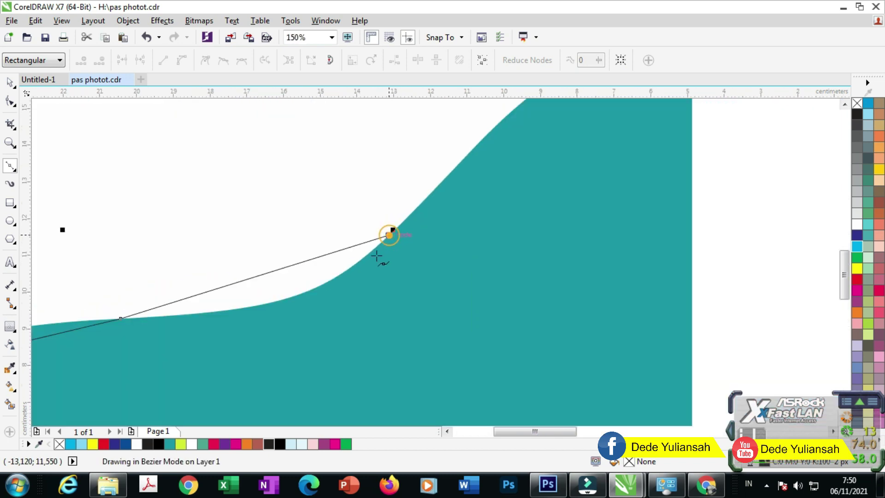
{"action": "scroll", "coordinate": [392, 235], "scroll_direction": "down", "scroll_amount": 2}
{"action": "scroll", "coordinate": [434, 222], "scroll_direction": "up", "scroll_amount": 1}
{"action": "scroll", "coordinate": [434, 221], "scroll_direction": "up", "scroll_amount": 3}
{"action": "left_click", "coordinate": [534, 173]}
Close the outline through the lower teal shape's bottom-right corner back to its starting point
{"action": "scroll", "coordinate": [530, 172], "scroll_direction": "down", "scroll_amount": 3}
{"action": "scroll", "coordinate": [538, 356], "scroll_direction": "up", "scroll_amount": 3}
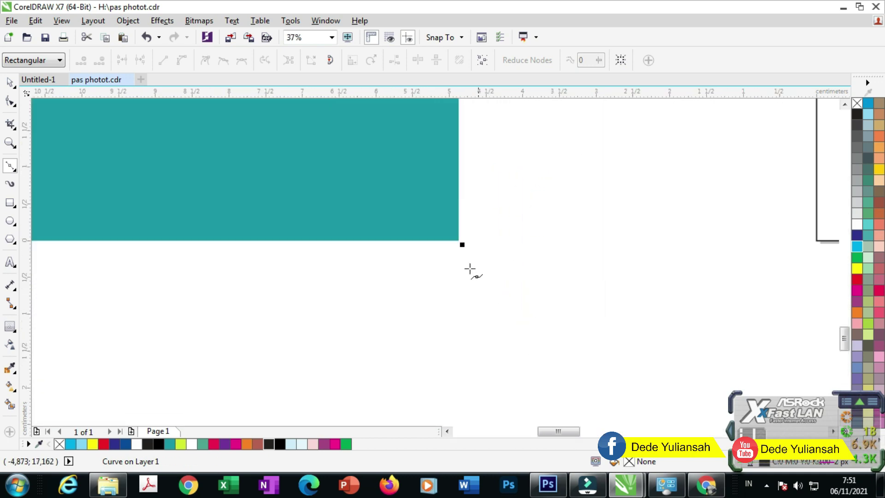
{"action": "left_click", "coordinate": [457, 240]}
{"action": "scroll", "coordinate": [484, 247], "scroll_direction": "down", "scroll_amount": 2}
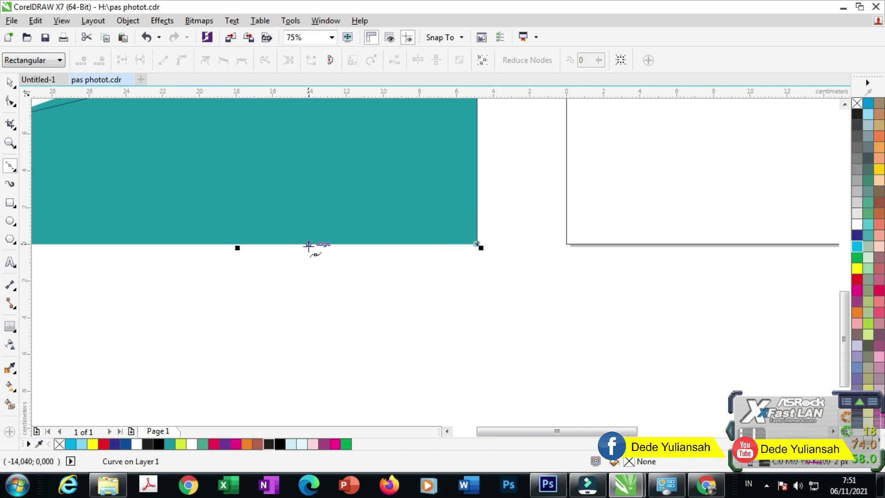
{"action": "scroll", "coordinate": [178, 253], "scroll_direction": "up", "scroll_amount": 2}
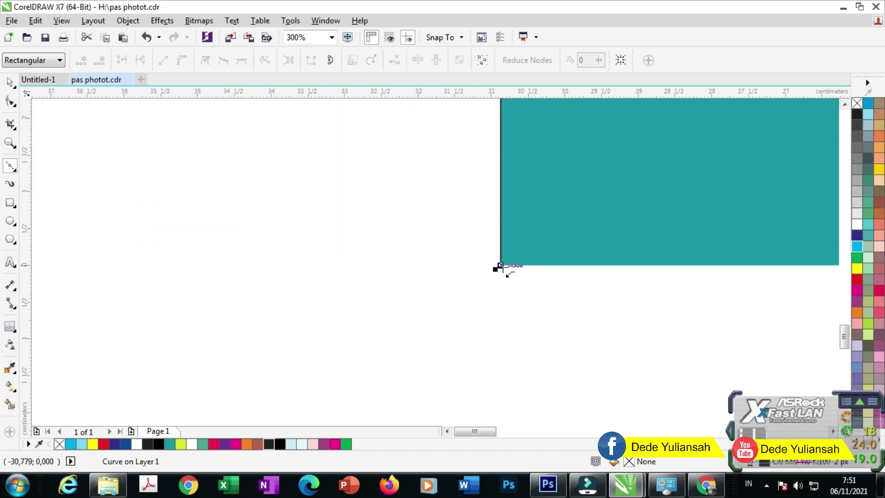
{"action": "left_click", "coordinate": [500, 266]}
{"action": "scroll", "coordinate": [500, 266], "scroll_direction": "down", "scroll_amount": 3}
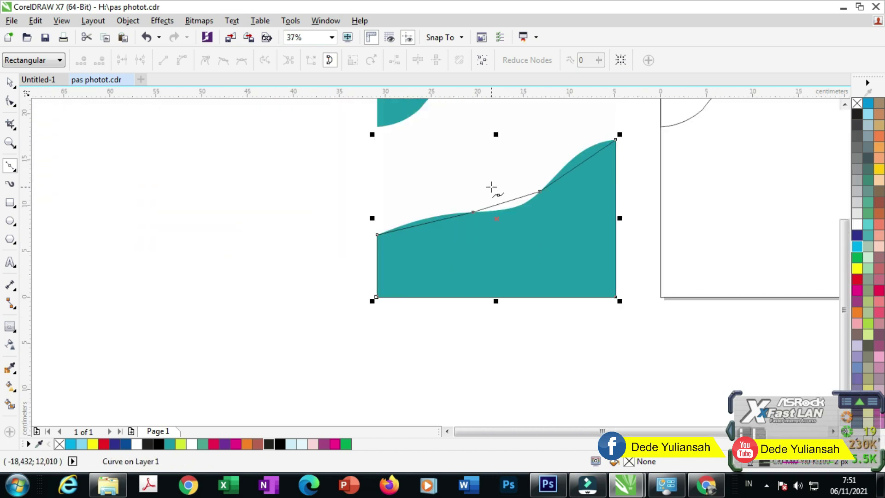
Convert the leftmost segment of the wave outline to a curve and bend it up to the teal edge
{"action": "scroll", "coordinate": [490, 188], "scroll_direction": "up", "scroll_amount": 1}
{"action": "left_click", "coordinate": [10, 101]}
{"action": "scroll", "coordinate": [369, 256], "scroll_direction": "up", "scroll_amount": 1}
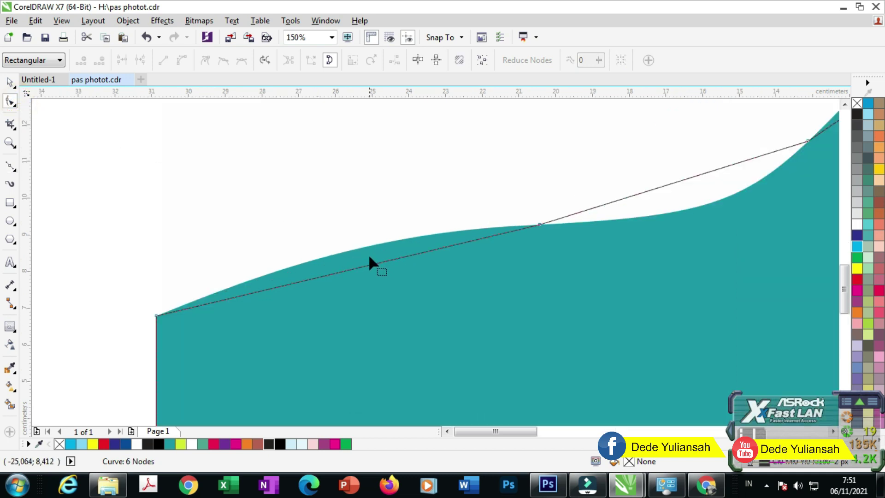
{"action": "left_click", "coordinate": [368, 266]}
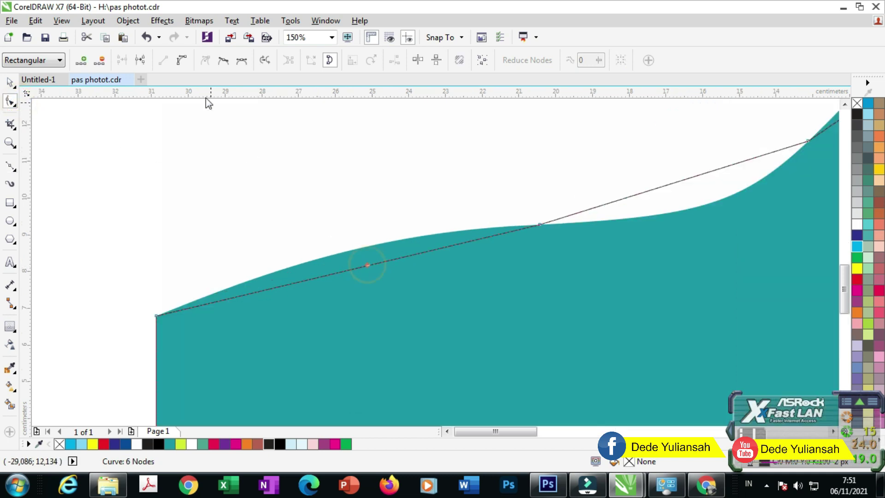
{"action": "left_click", "coordinate": [182, 60]}
{"action": "left_click_drag", "start_coordinate": [364, 263], "coordinate": [355, 246]}
Convert the middle segment of the wave outline to a curve and bend it down along the teal edge
{"action": "scroll", "coordinate": [367, 270], "scroll_direction": "down", "scroll_amount": 2}
{"action": "scroll", "coordinate": [386, 271], "scroll_direction": "up", "scroll_amount": 1}
{"action": "scroll", "coordinate": [336, 273], "scroll_direction": "up", "scroll_amount": 2}
{"action": "left_click", "coordinate": [325, 255]}
{"action": "left_click", "coordinate": [182, 60]}
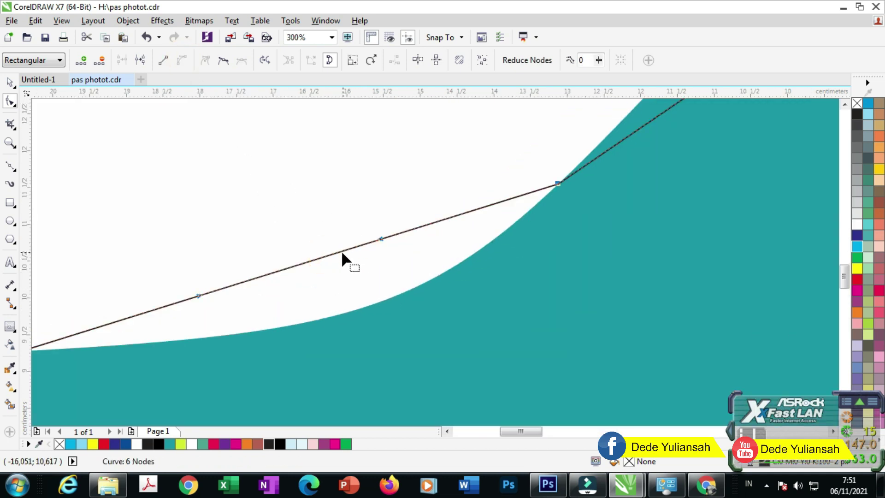
{"action": "left_click_drag", "start_coordinate": [332, 255], "coordinate": [389, 295]}
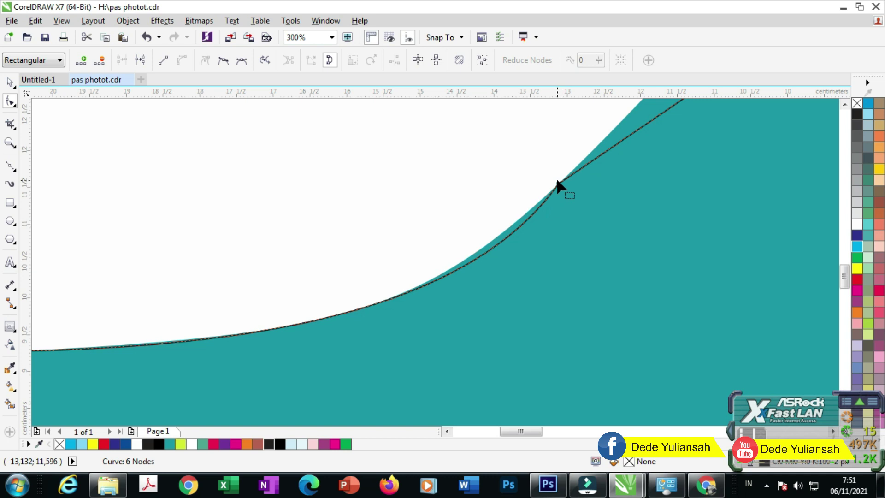
{"action": "left_click_drag", "start_coordinate": [557, 183], "coordinate": [418, 321]}
Convert the rightmost segment of the wave outline to a curve and bend it outward to the teal edge
{"action": "scroll", "coordinate": [410, 264], "scroll_direction": "down", "scroll_amount": 3}
{"action": "scroll", "coordinate": [497, 187], "scroll_direction": "up", "scroll_amount": 3}
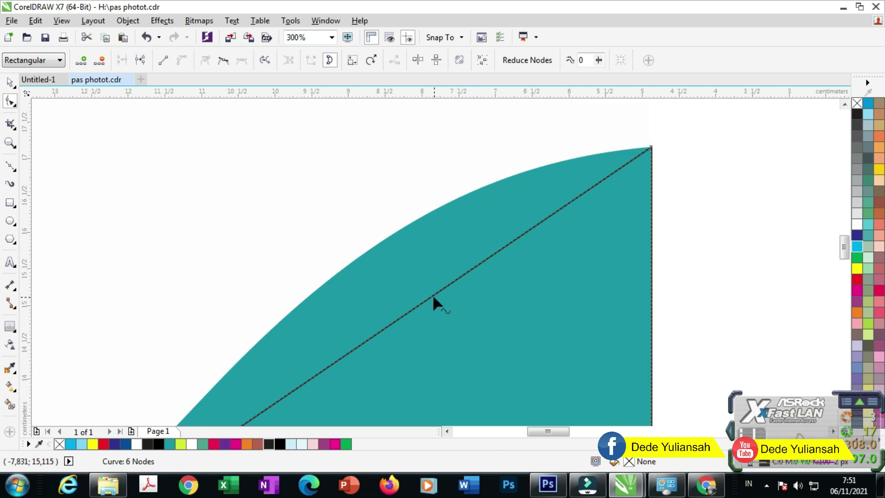
{"action": "left_click", "coordinate": [432, 295]}
{"action": "left_click", "coordinate": [186, 59]}
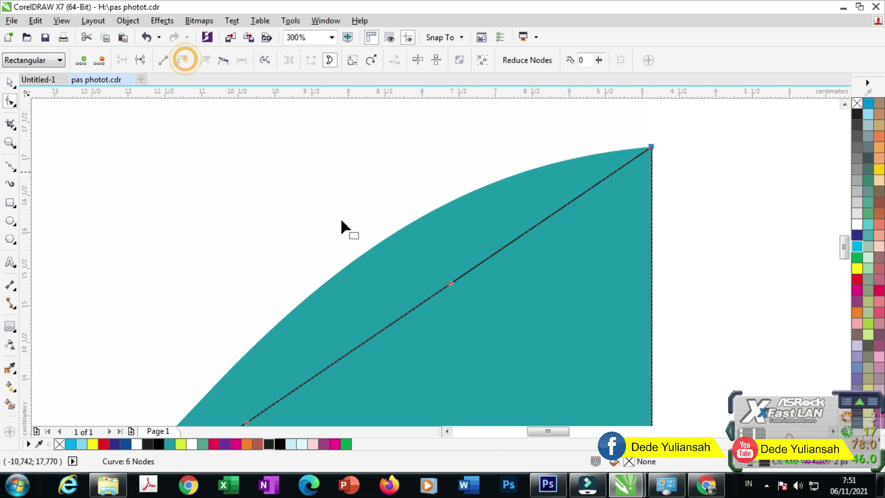
{"action": "left_click_drag", "start_coordinate": [450, 281], "coordinate": [535, 226]}
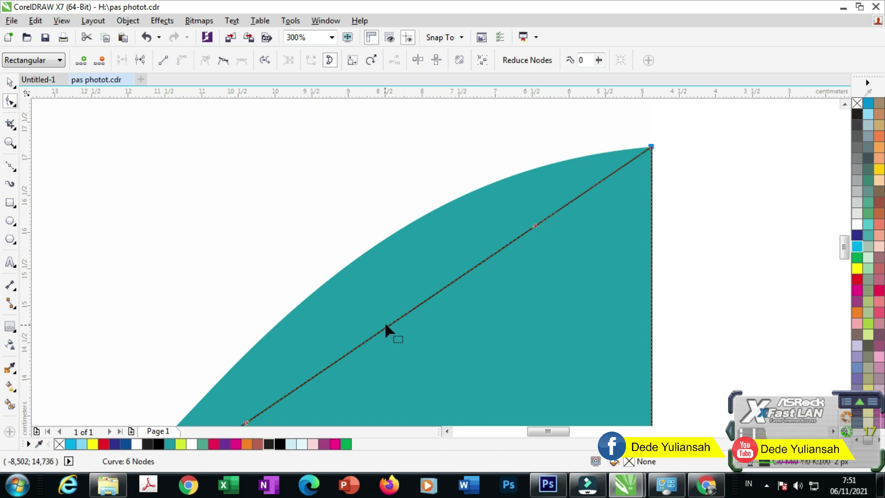
{"action": "left_click_drag", "start_coordinate": [388, 321], "coordinate": [367, 262]}
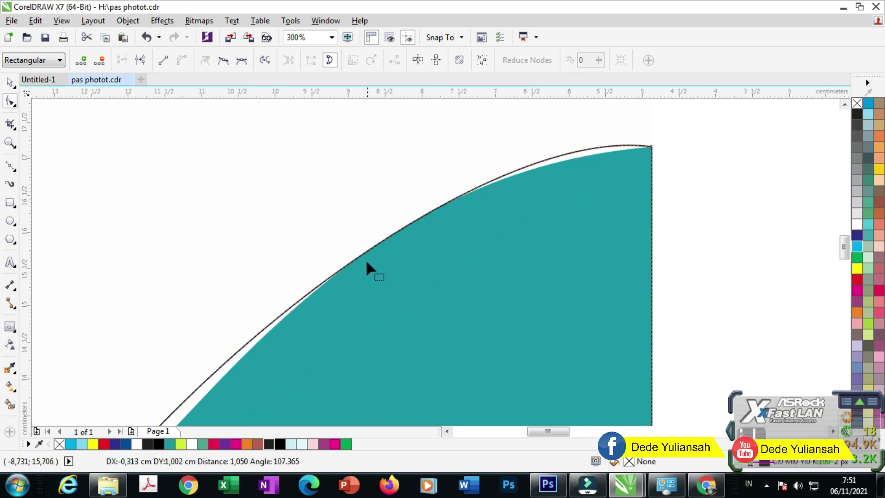
Adjust both control handles of the rightmost curve segment to fit the teal edge more closely
{"action": "left_click", "coordinate": [508, 211]}
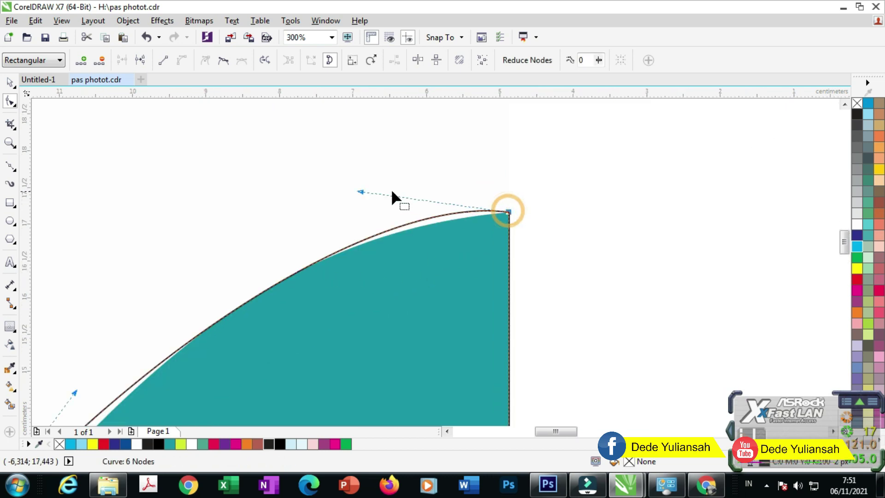
{"action": "left_click_drag", "start_coordinate": [361, 192], "coordinate": [303, 223]}
{"action": "scroll", "coordinate": [339, 283], "scroll_direction": "down", "scroll_amount": 2}
{"action": "scroll", "coordinate": [327, 256], "scroll_direction": "up", "scroll_amount": 2}
{"action": "scroll", "coordinate": [289, 306], "scroll_direction": "down", "scroll_amount": 2}
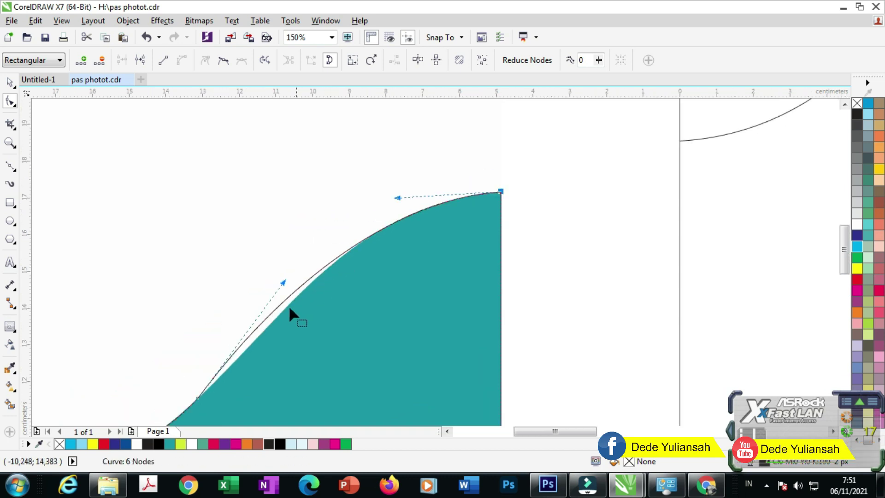
{"action": "left_click_drag", "start_coordinate": [282, 280], "coordinate": [295, 293]}
{"action": "scroll", "coordinate": [284, 310], "scroll_direction": "up", "scroll_amount": 2}
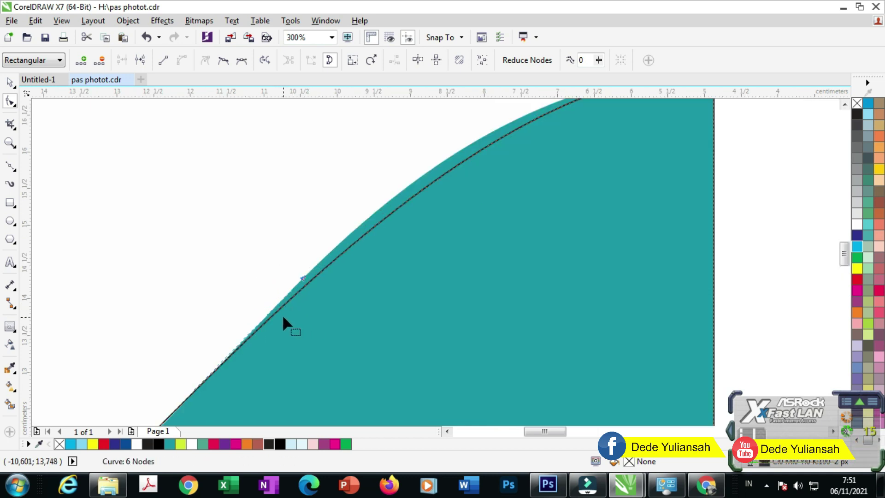
Lengthen the top-right node's handle and nudge the node joining the middle and rightmost curves to refine the fit
{"action": "scroll", "coordinate": [361, 241], "scroll_direction": "down", "scroll_amount": 2}
{"action": "scroll", "coordinate": [414, 193], "scroll_direction": "up", "scroll_amount": 2}
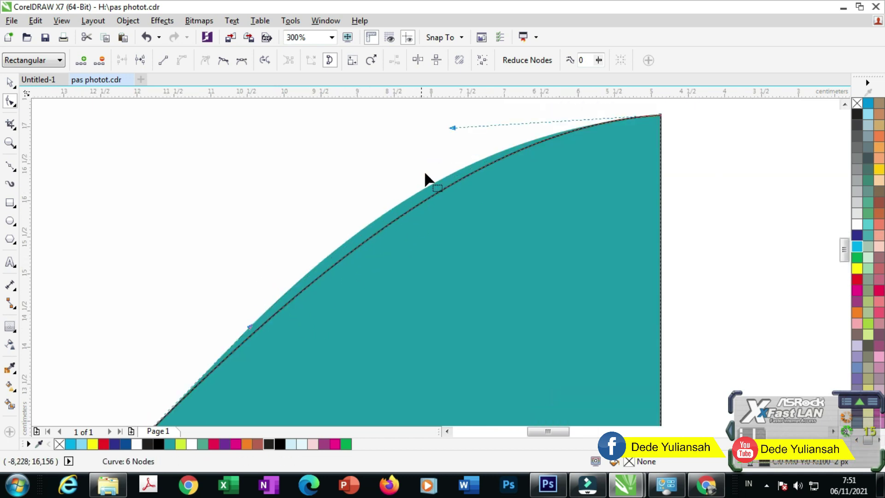
{"action": "left_click_drag", "start_coordinate": [454, 129], "coordinate": [372, 156]}
{"action": "scroll", "coordinate": [375, 154], "scroll_direction": "down", "scroll_amount": 2}
{"action": "scroll", "coordinate": [298, 249], "scroll_direction": "up", "scroll_amount": 2}
{"action": "scroll", "coordinate": [291, 245], "scroll_direction": "up", "scroll_amount": 2}
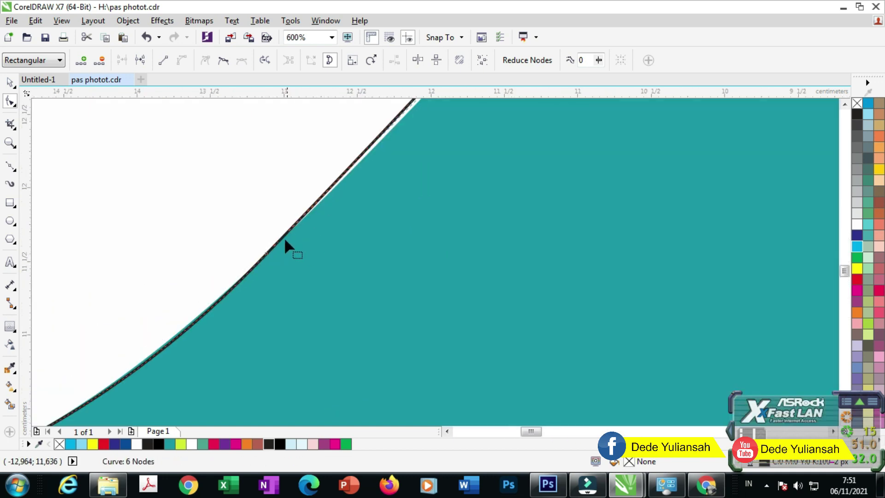
{"action": "left_click_drag", "start_coordinate": [266, 255], "coordinate": [272, 258]}
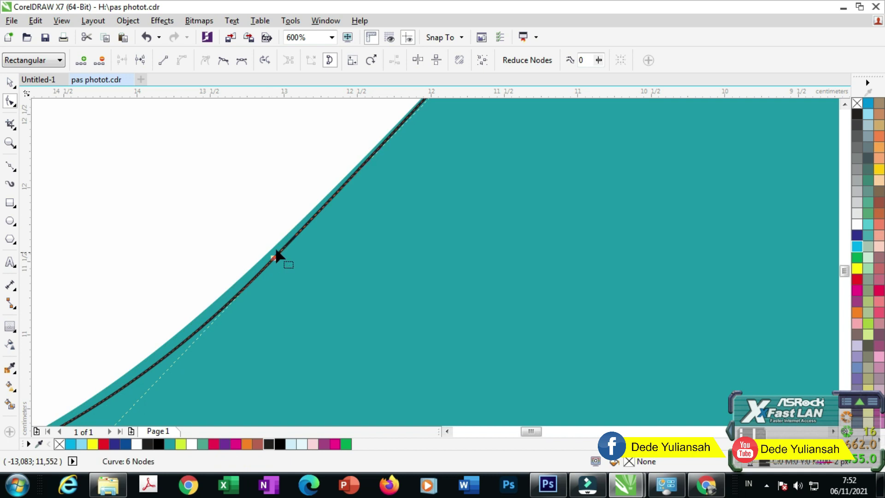
Move the traced wave outline onto the page and align it with the bottom and side edges of the page square
{"action": "scroll", "coordinate": [337, 242], "scroll_direction": "down", "scroll_amount": 8}
{"action": "left_click", "coordinate": [10, 83]}
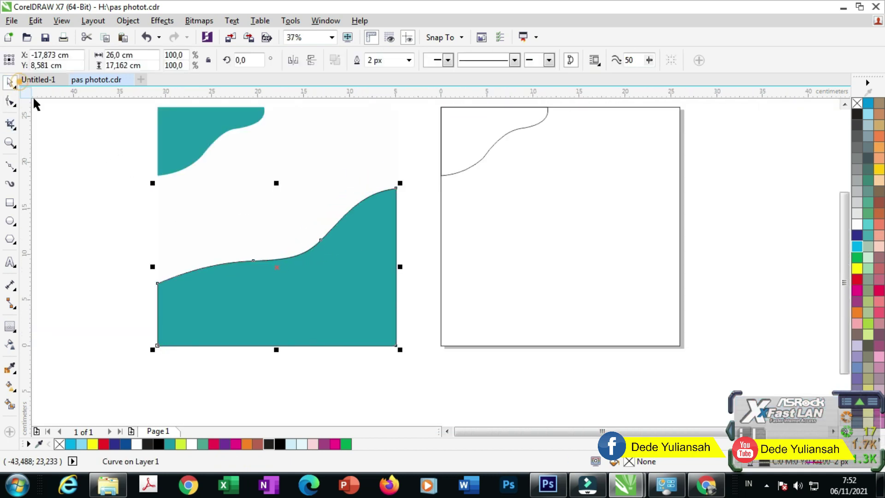
{"action": "left_click_drag", "start_coordinate": [375, 313], "coordinate": [581, 285]}
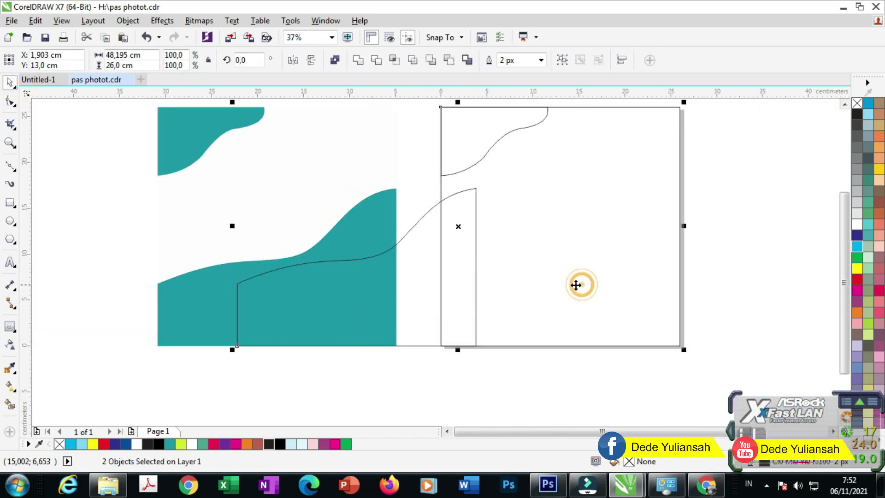
{"action": "key", "text": "e"}
{"action": "scroll", "coordinate": [434, 318], "scroll_direction": "down", "scroll_amount": 2}
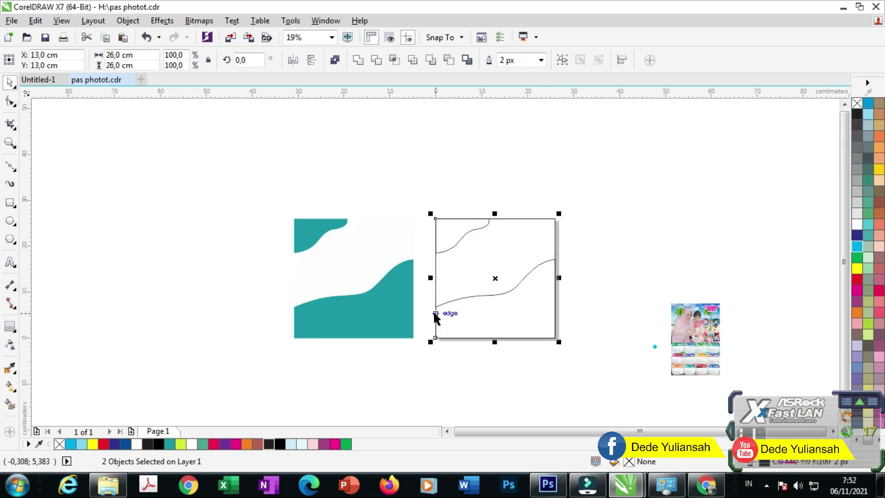
Sample the teal from the reference image's lower wave and fill the traced wave on the page with it
{"action": "scroll", "coordinate": [563, 263], "scroll_direction": "up", "scroll_amount": 1}
{"action": "scroll", "coordinate": [531, 118], "scroll_direction": "up", "scroll_amount": 2}
{"action": "left_click", "coordinate": [547, 199]}
{"action": "left_click", "coordinate": [10, 367]}
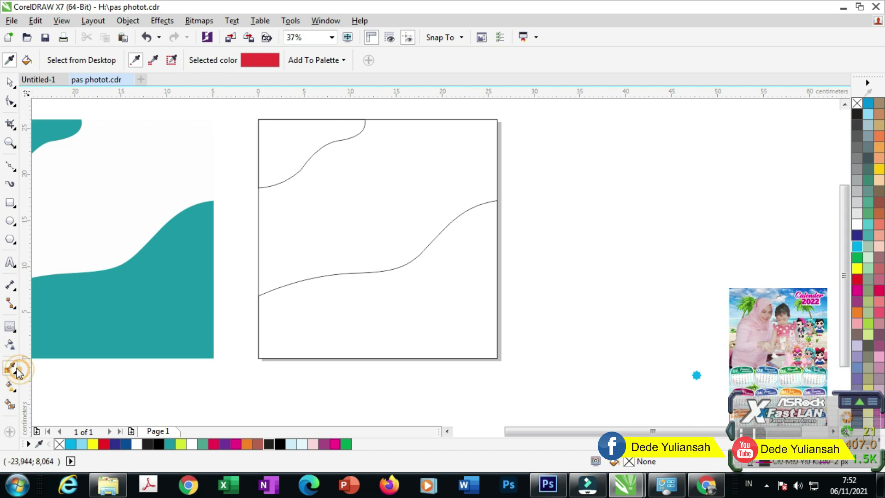
{"action": "left_click", "coordinate": [122, 312]}
{"action": "left_click", "coordinate": [295, 322]}
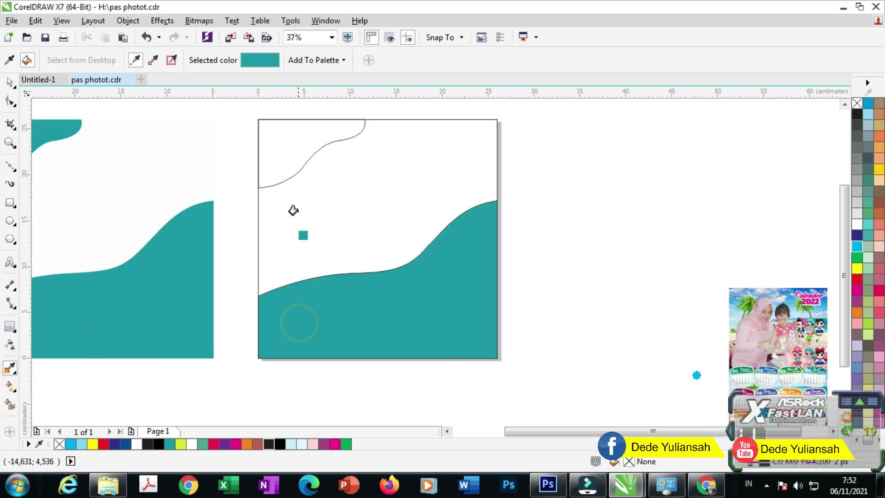
Fill the upper-left corner outline with the sampled teal, and delete the reference image beside the page
{"action": "left_click", "coordinate": [287, 140]}
{"action": "left_click", "coordinate": [10, 82]}
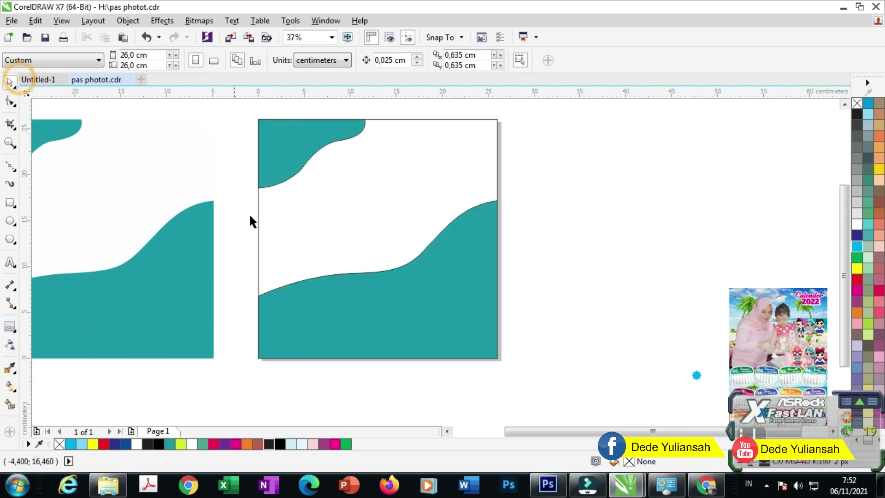
{"action": "key", "text": "F3"}
{"action": "left_click_drag", "start_coordinate": [205, 294], "coordinate": [247, 317]}
{"action": "key", "text": "Delete"}
Remove the outline from the page-sized square behind the teal shapes
{"action": "scroll", "coordinate": [294, 187], "scroll_direction": "up", "scroll_amount": 4}
{"action": "left_click", "coordinate": [369, 219]}
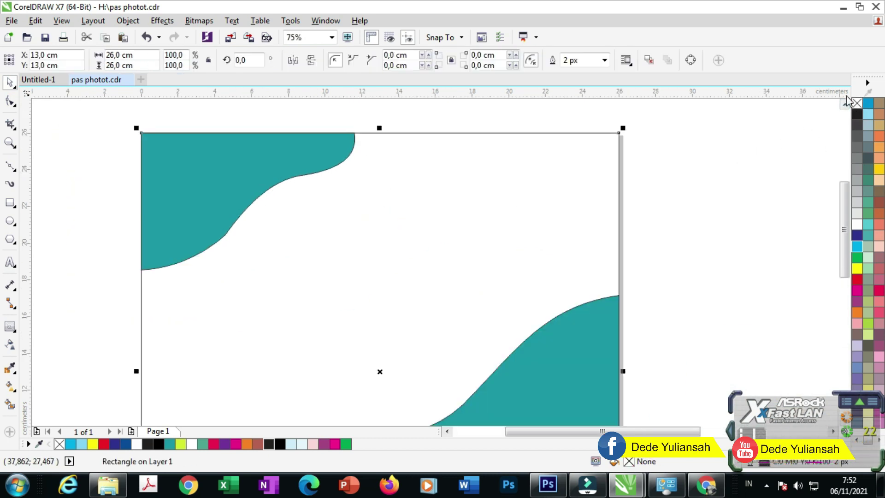
{"action": "left_click", "coordinate": [741, 148]}
Remove the black outlines from both the teal corner shape and the teal wave
{"action": "left_click", "coordinate": [255, 178]}
{"action": "left_click", "coordinate": [550, 347], "text": "shift"}
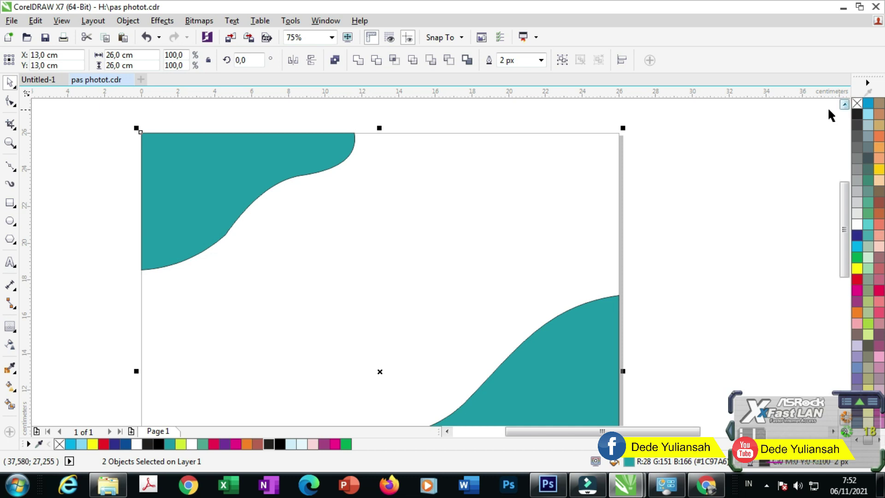
{"action": "scroll", "coordinate": [331, 210], "scroll_direction": "down", "scroll_amount": 2}
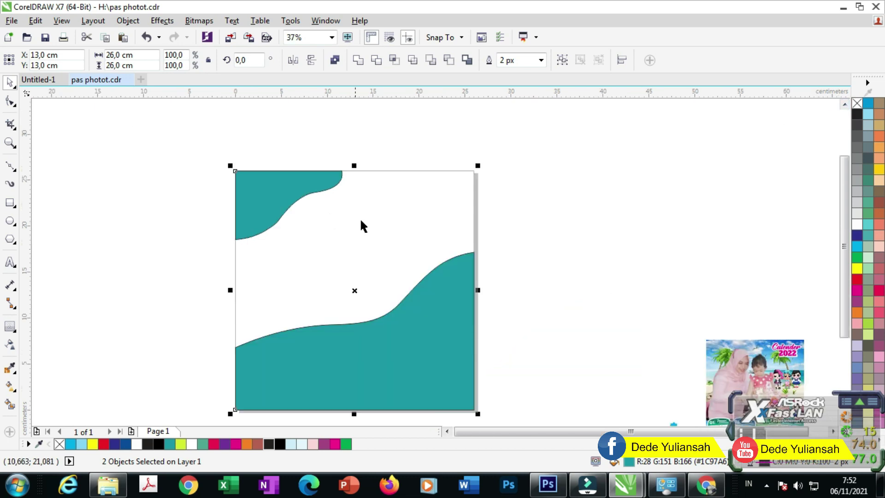
{"action": "left_click", "coordinate": [554, 229]}
{"action": "scroll", "coordinate": [252, 236], "scroll_direction": "up", "scroll_amount": 2}
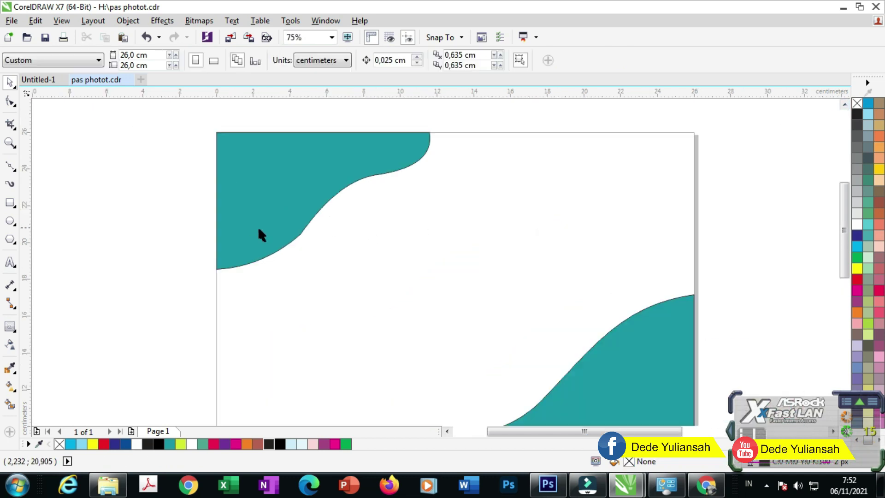
{"action": "scroll", "coordinate": [277, 226], "scroll_direction": "down", "scroll_amount": 2}
{"action": "left_click", "coordinate": [283, 217]}
{"action": "left_click", "coordinate": [358, 346], "text": "shift"}
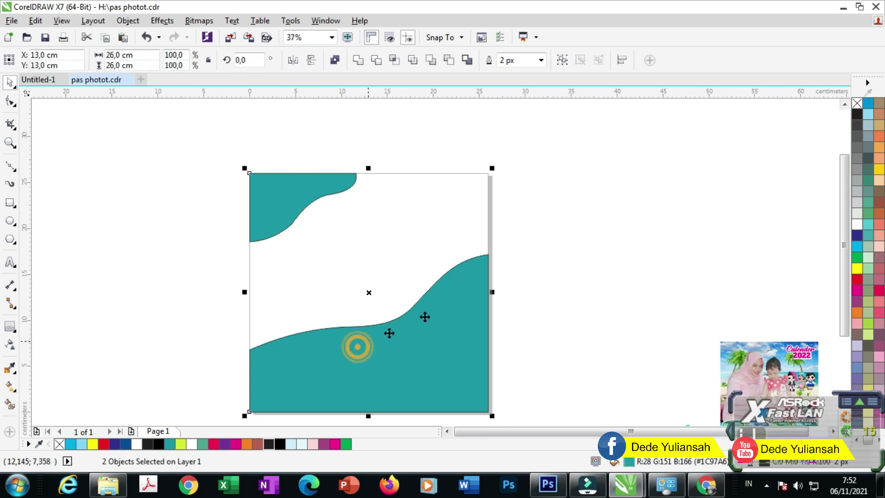
{"action": "right_click", "coordinate": [857, 104]}
{"action": "left_click", "coordinate": [643, 239]}
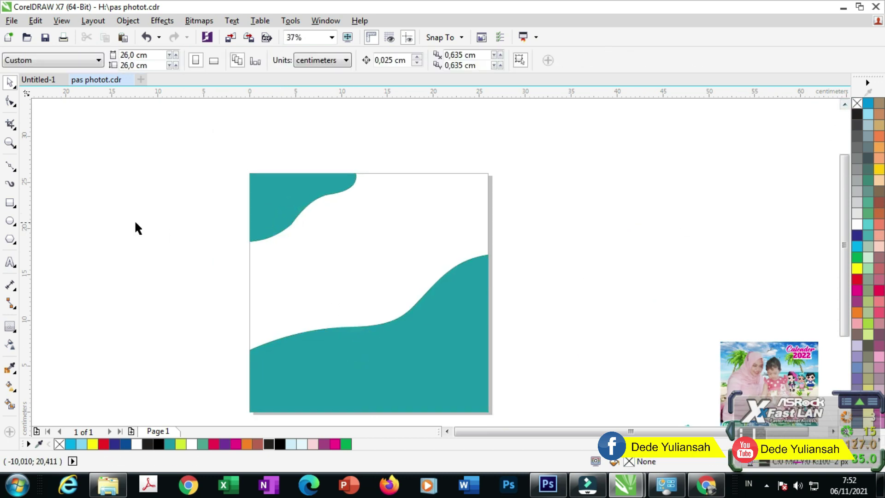
Add the artistic text "OPEN PO" in the white area between the two teal shapes
{"action": "left_click", "coordinate": [11, 262]}
{"action": "scroll", "coordinate": [286, 289], "scroll_direction": "up", "scroll_amount": 2}
{"action": "left_click", "coordinate": [319, 256]}
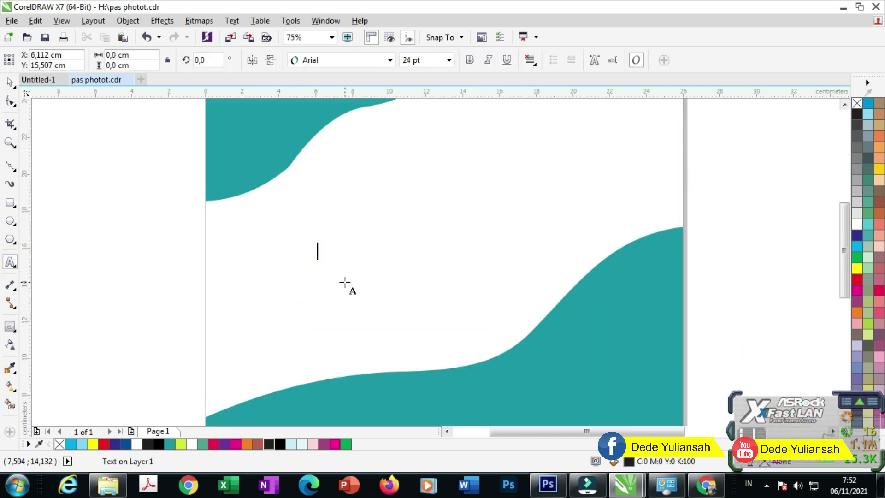
{"action": "type", "text": "op"}
{"action": "key", "text": "BackSpace"}
{"action": "key", "text": "BackSpace"}
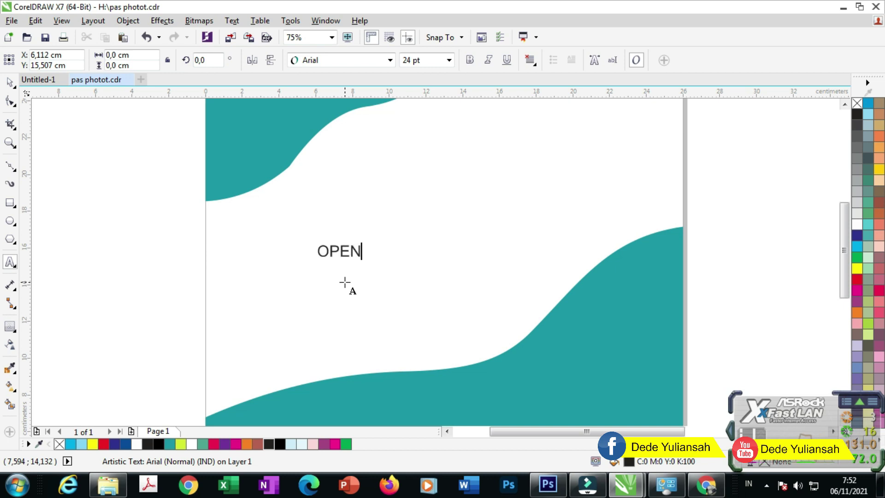
{"action": "left_click", "coordinate": [9, 82]}
Set the font of the "OPEN PO" text to BadaBoom BB
{"action": "left_click", "coordinate": [313, 60]}
{"action": "mouse_move", "coordinate": [326, 92]}
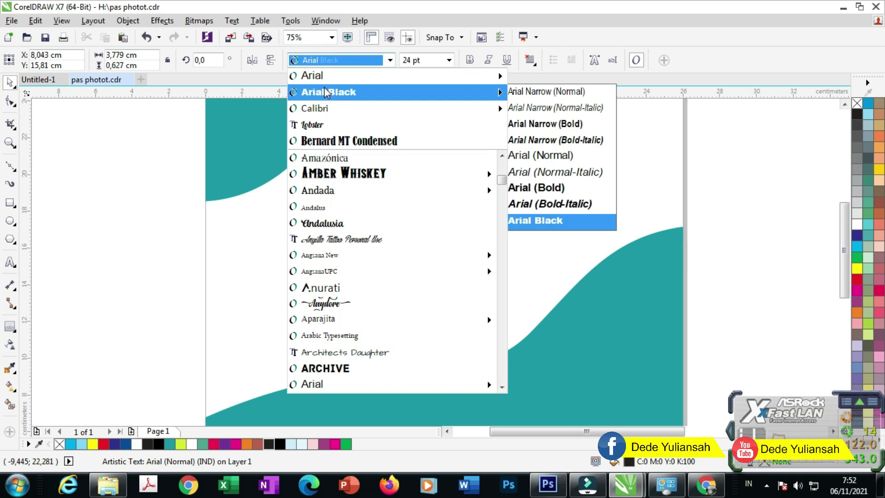
{"action": "type", "text": "BadaBoom BB"}
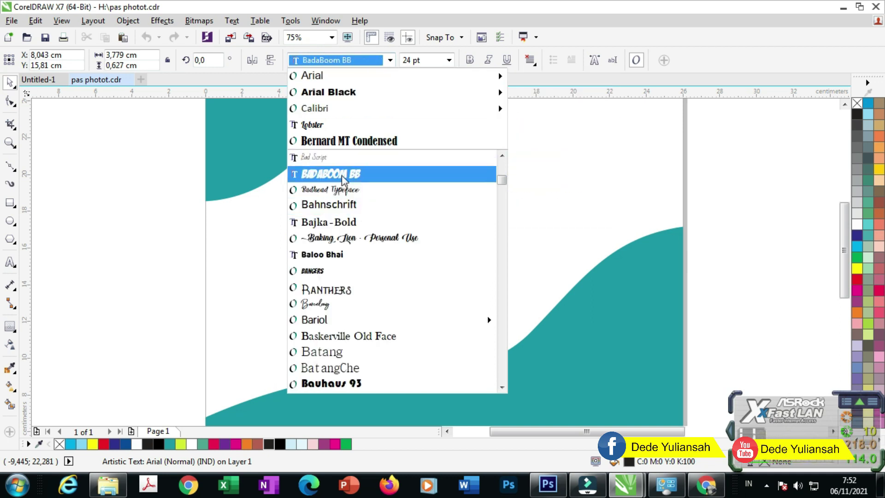
{"action": "left_click", "coordinate": [340, 174]}
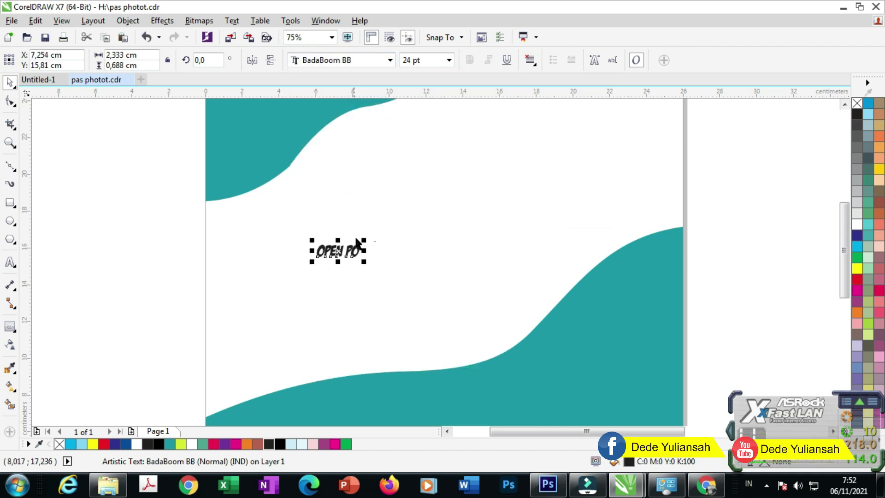
Enlarge the "OPEN PO" heading to about 10.7 cm wide and move it up beside the teal corner shape
{"action": "left_click_drag", "start_coordinate": [365, 240], "coordinate": [528, 181]}
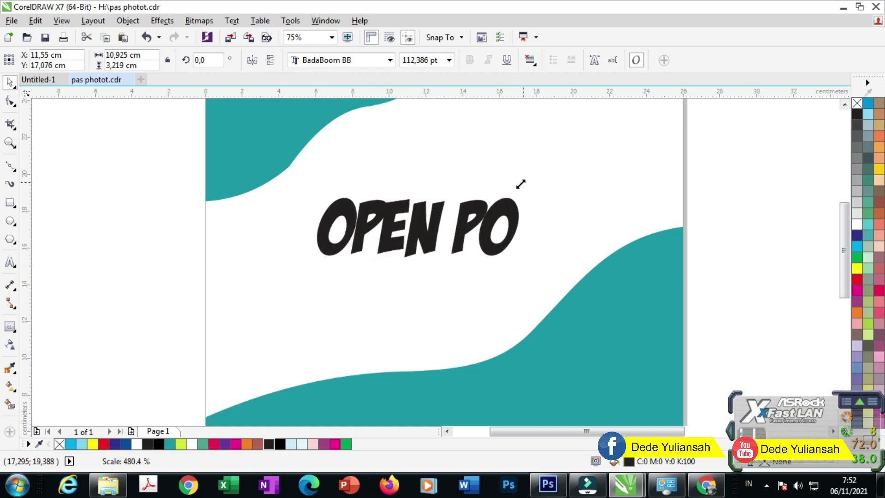
{"action": "scroll", "coordinate": [401, 196], "scroll_direction": "down", "scroll_amount": 1}
{"action": "scroll", "coordinate": [403, 198], "scroll_direction": "up", "scroll_amount": 1}
{"action": "left_click_drag", "start_coordinate": [405, 222], "coordinate": [404, 180]}
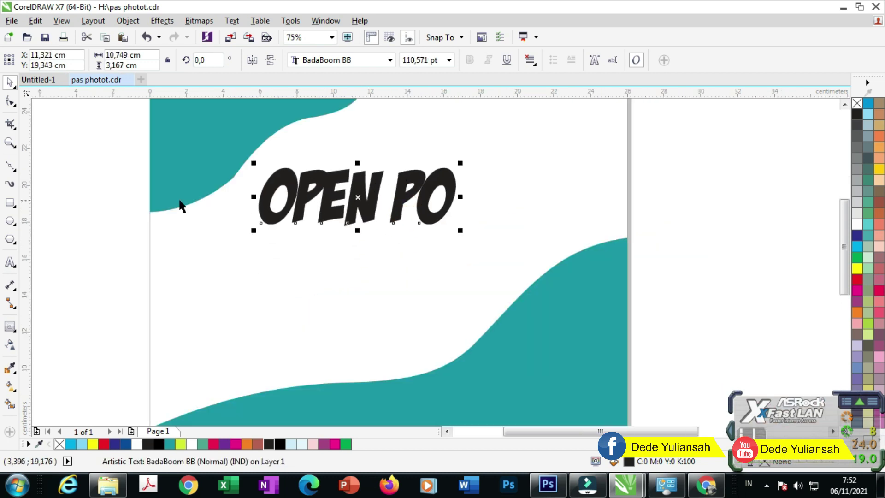
Draw a rectangle about 6.7 x 1.1 cm directly under the heading, fill it with the teal and remove its outline
{"action": "left_click", "coordinate": [9, 204]}
{"action": "left_click_drag", "start_coordinate": [322, 223], "coordinate": [446, 244]}
{"action": "left_click", "coordinate": [10, 83]}
{"action": "left_click", "coordinate": [170, 444]}
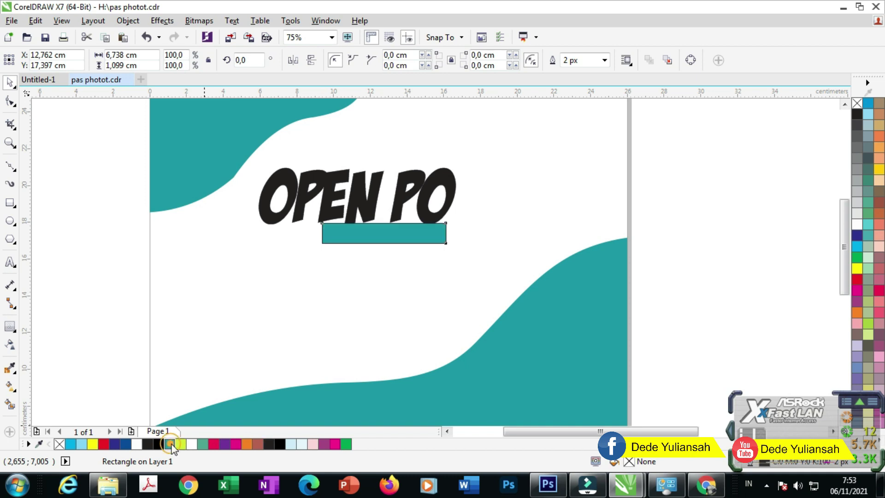
{"action": "right_click", "coordinate": [856, 104]}
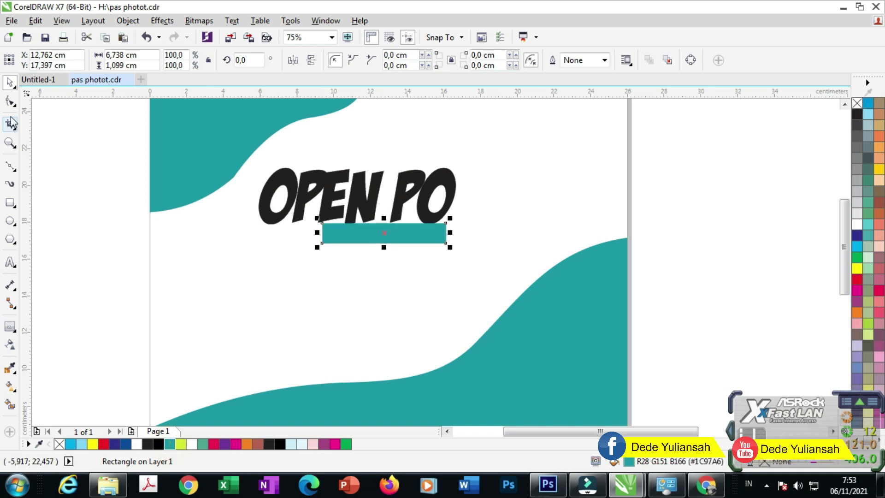
Duplicate the "OPEN PO" text and scale the copy down to about 25 pt so it fits on the teal bar
{"action": "left_click", "coordinate": [302, 178]}
{"action": "left_click_drag", "start_coordinate": [302, 178], "coordinate": [340, 238]}
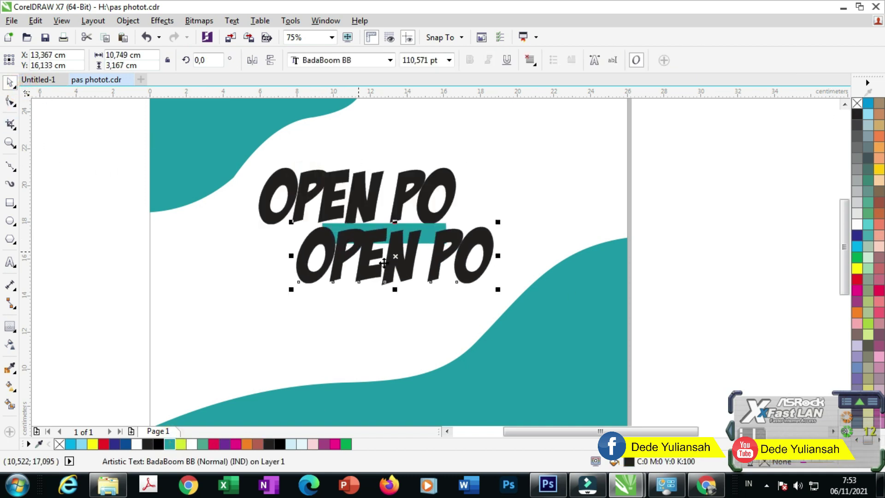
{"action": "left_click_drag", "start_coordinate": [497, 288], "coordinate": [389, 231]}
Replace the wording of the small text copy on the teal bar with "CETAK KALENDER"
{"action": "scroll", "coordinate": [339, 242], "scroll_direction": "up", "scroll_amount": 2}
{"action": "double_click", "coordinate": [390, 230]}
{"action": "key", "text": "ctrl+a"}
{"action": "type", "text": "C"}
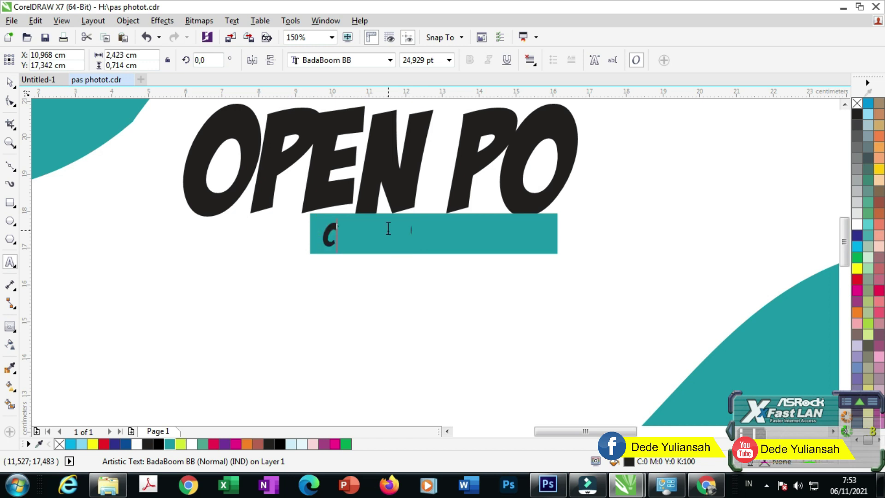
{"action": "type", "text": "ETAK KALENDER"}
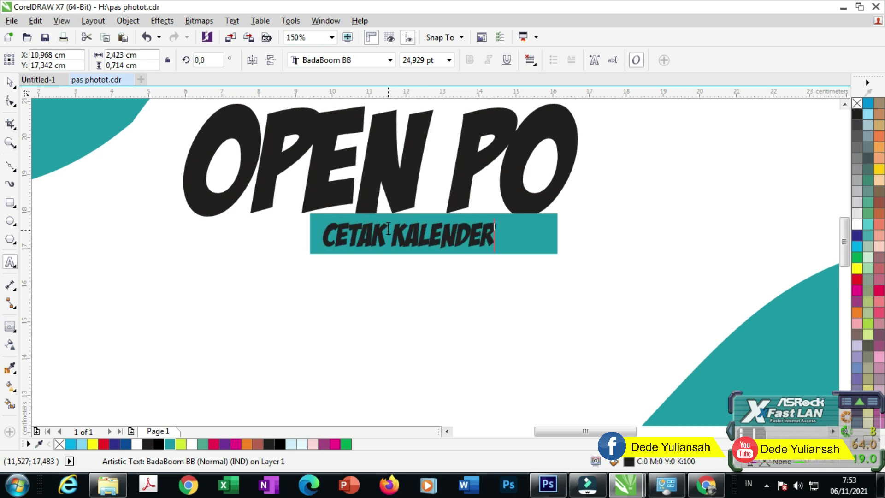
{"action": "key", "text": "Escape"}
{"action": "left_click", "coordinate": [8, 84]}
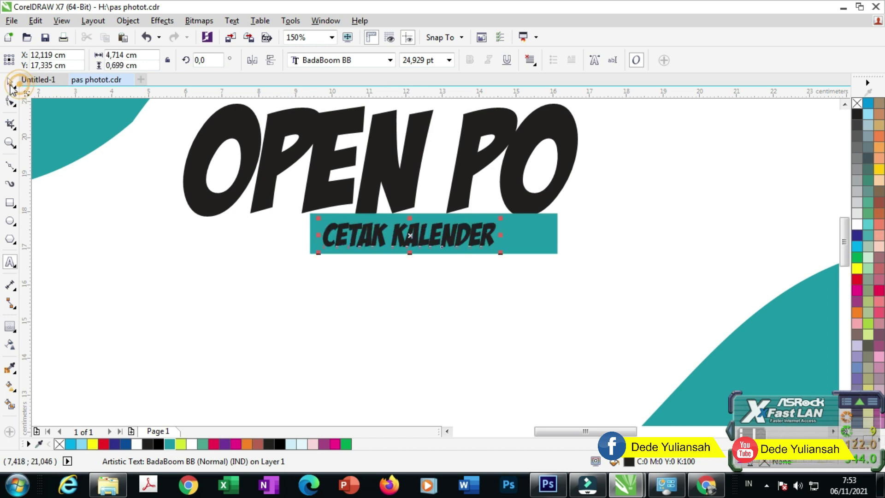
Color the "CETAK KALENDER" text white, widen it to about 5.3 cm and position it near the teal bar's left end
{"action": "left_click", "coordinate": [857, 225]}
{"action": "mouse_move", "coordinate": [501, 237]}
{"action": "left_mouse_down"}
{"action": "mouse_move", "coordinate": [521, 235]}
{"action": "mouse_move", "coordinate": [499, 232]}
{"action": "left_mouse_up"}
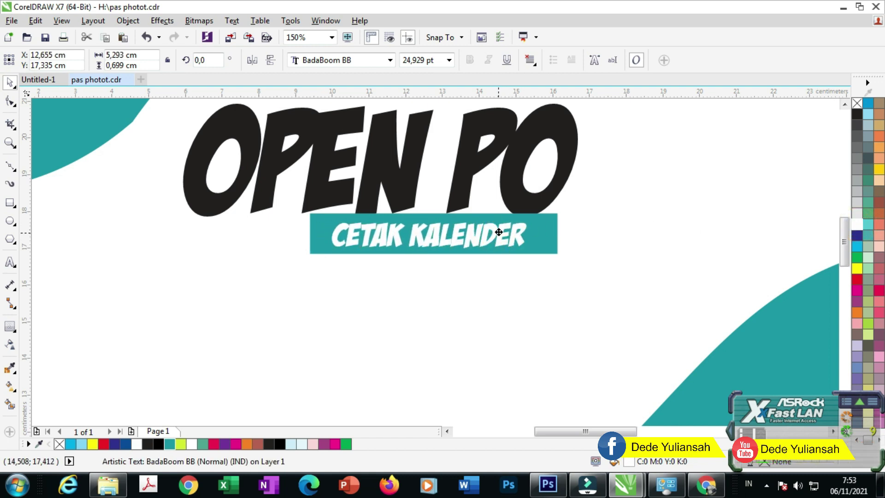
{"action": "left_click_drag", "start_coordinate": [384, 236], "coordinate": [371, 237]}
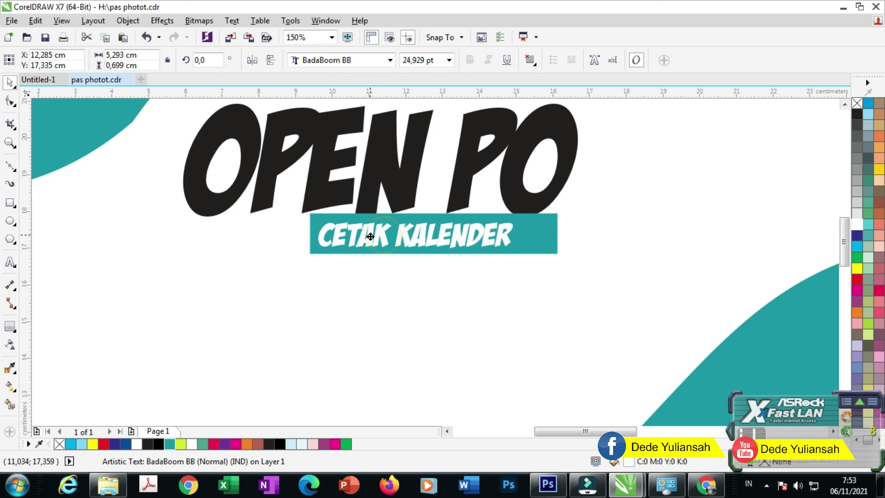
{"action": "scroll", "coordinate": [364, 238], "scroll_direction": "down", "scroll_amount": 2}
{"action": "scroll", "coordinate": [433, 206], "scroll_direction": "up", "scroll_amount": 2}
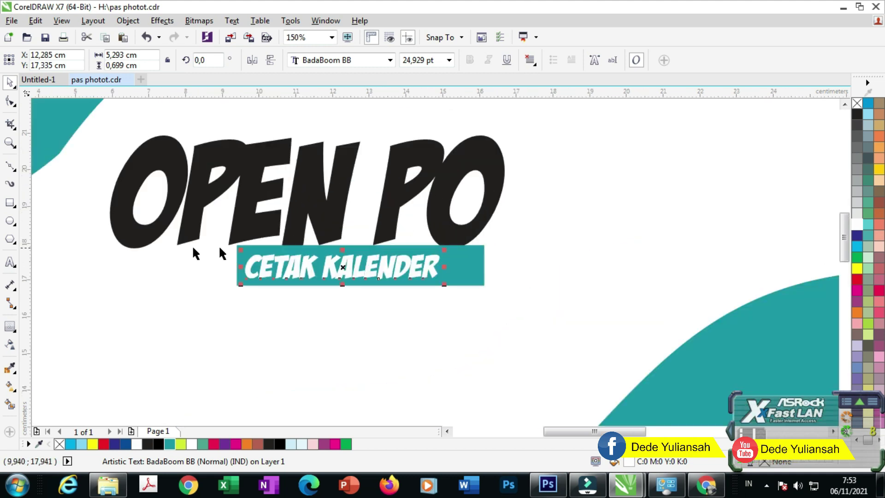
Draw a circle about 4 cm in diameter over the right end of the teal bar and fill it yellow
{"action": "left_click", "coordinate": [14, 222]}
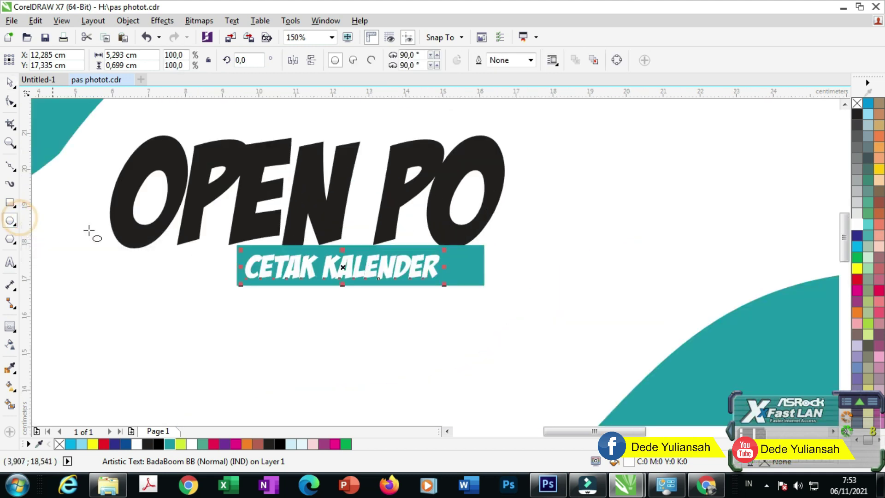
{"action": "left_click_drag", "start_coordinate": [526, 250], "coordinate": [595, 313]}
{"action": "left_click", "coordinate": [10, 83]}
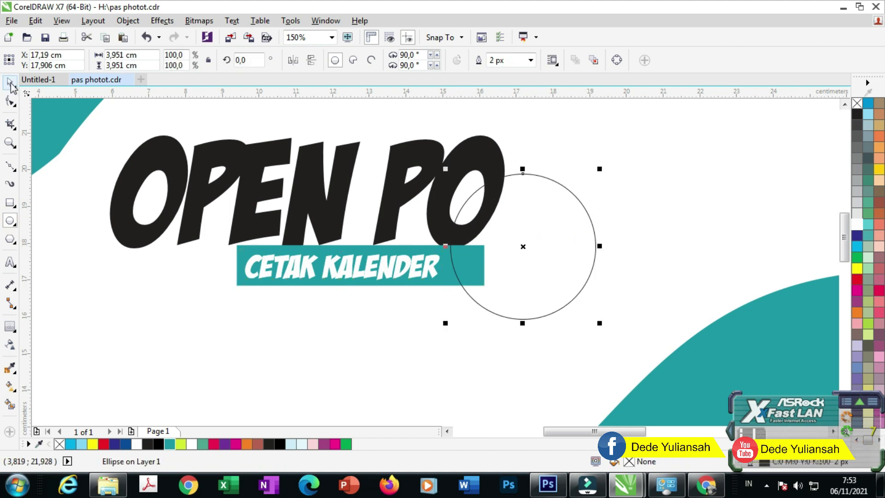
{"action": "left_click", "coordinate": [857, 268]}
{"action": "scroll", "coordinate": [555, 221], "scroll_direction": "up", "scroll_amount": 1}
{"action": "left_click_drag", "start_coordinate": [556, 222], "coordinate": [567, 209]}
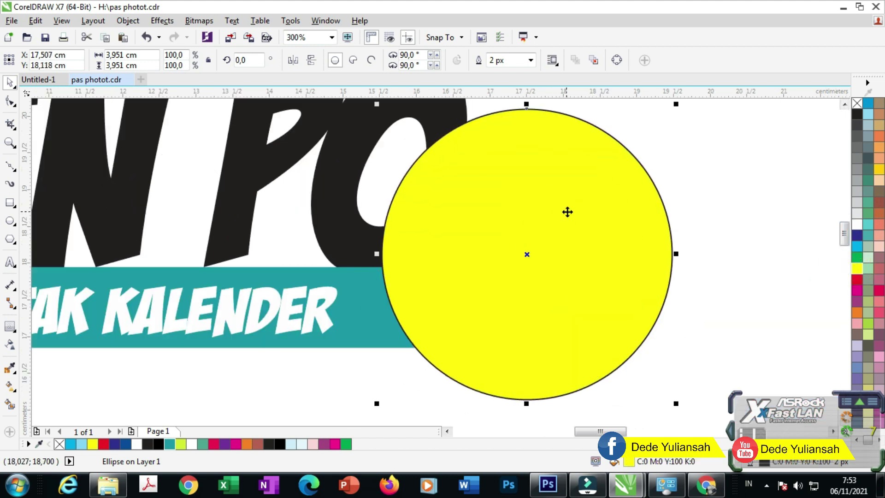
{"action": "scroll", "coordinate": [549, 217], "scroll_direction": "down", "scroll_amount": 1}
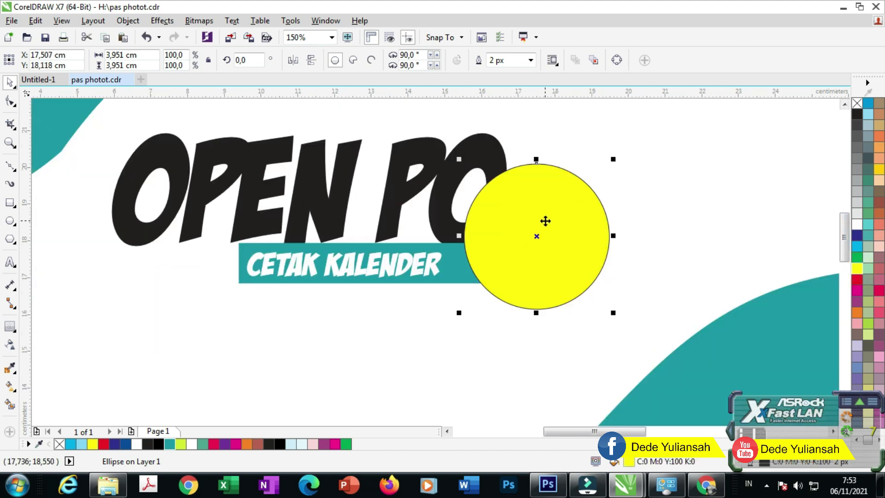
Bring the "OPEN PO" heading in front of the yellow circle and nudge it slightly up and to the left
{"action": "left_click", "coordinate": [453, 194]}
{"action": "key", "text": "shift+Page_Up"}
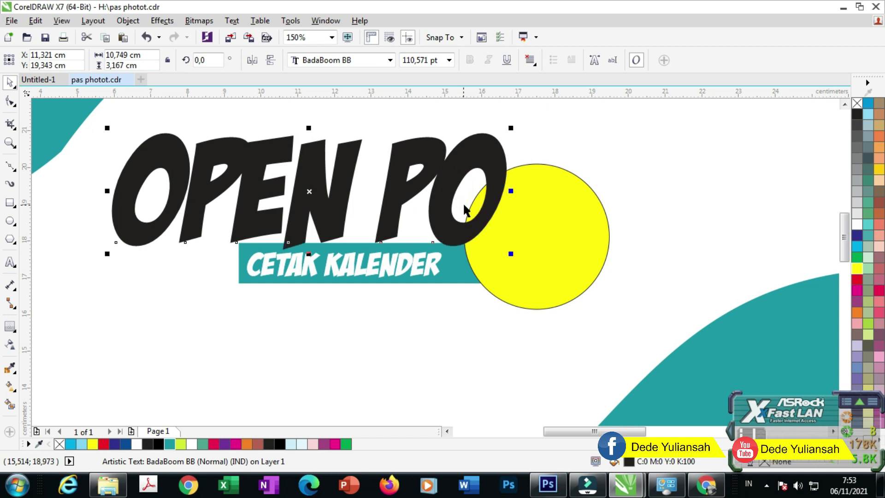
{"action": "scroll", "coordinate": [477, 217], "scroll_direction": "up", "scroll_amount": 1}
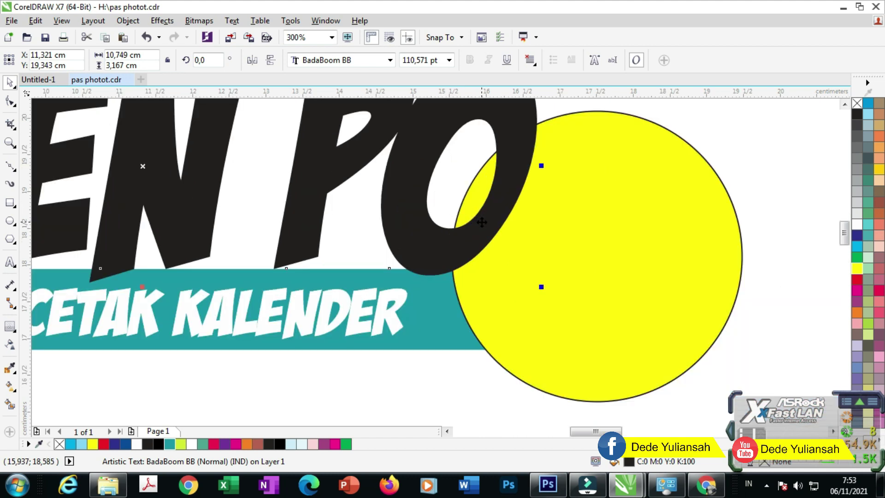
{"action": "left_click_drag", "start_coordinate": [483, 227], "coordinate": [474, 222]}
{"action": "scroll", "coordinate": [492, 217], "scroll_direction": "down", "scroll_amount": 1}
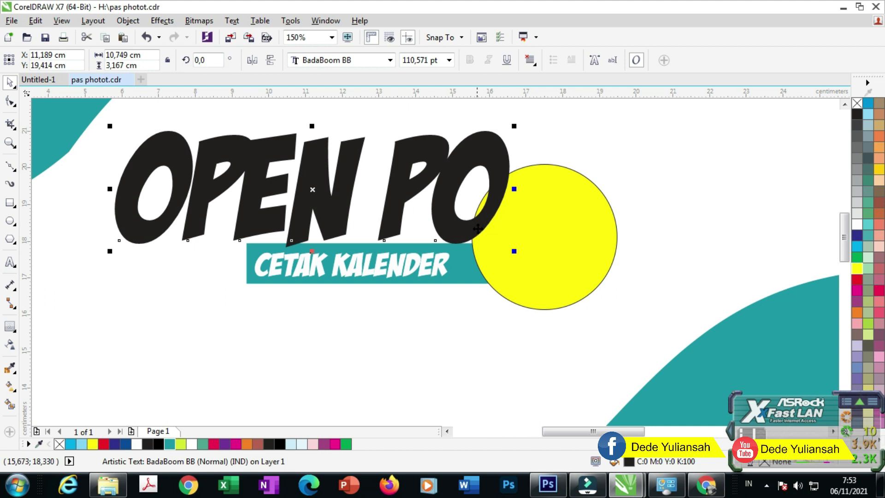
Shift the yellow circle slightly right and down so it tucks under the heading's last letter and covers the bar's end
{"action": "scroll", "coordinate": [515, 229], "scroll_direction": "up", "scroll_amount": 1}
{"action": "left_click_drag", "start_coordinate": [516, 231], "coordinate": [521, 232]}
{"action": "scroll", "coordinate": [527, 236], "scroll_direction": "down", "scroll_amount": 1}
{"action": "scroll", "coordinate": [505, 251], "scroll_direction": "down", "scroll_amount": 2}
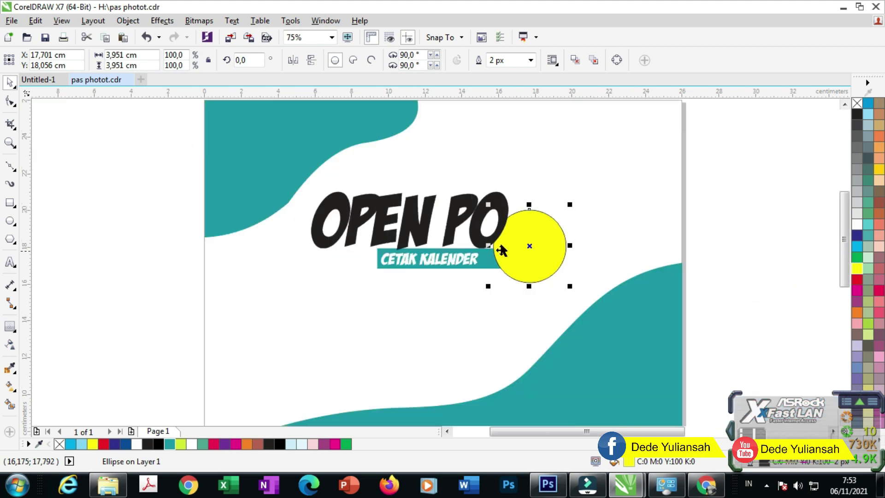
{"action": "scroll", "coordinate": [538, 231], "scroll_direction": "up", "scroll_amount": 2}
{"action": "left_click_drag", "start_coordinate": [508, 232], "coordinate": [469, 248]}
{"action": "scroll", "coordinate": [507, 236], "scroll_direction": "up", "scroll_amount": 4}
{"action": "scroll", "coordinate": [469, 248], "scroll_direction": "down", "scroll_amount": 5}
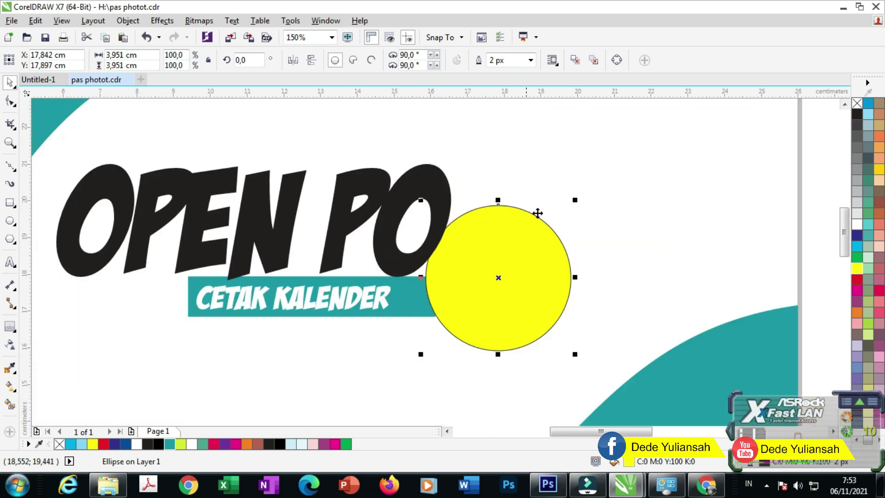
{"action": "scroll", "coordinate": [537, 211], "scroll_direction": "up", "scroll_amount": 3}
{"action": "left_click", "coordinate": [16, 333]}
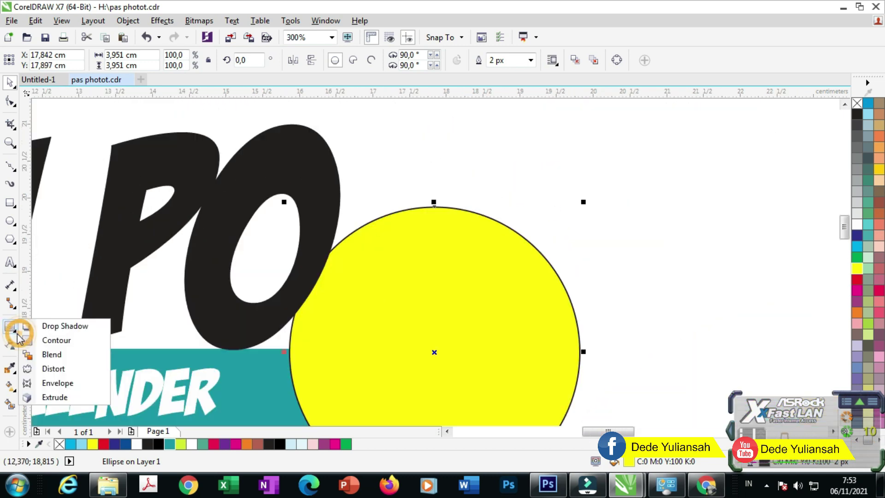
{"action": "left_click", "coordinate": [46, 340]}
{"action": "mouse_move", "coordinate": [433, 203]}
{"action": "left_mouse_down"}
{"action": "mouse_move", "coordinate": [431, 194]}
{"action": "mouse_move", "coordinate": [419, 198]}
{"action": "left_mouse_up"}
{"action": "key", "text": "ctrl+z"}
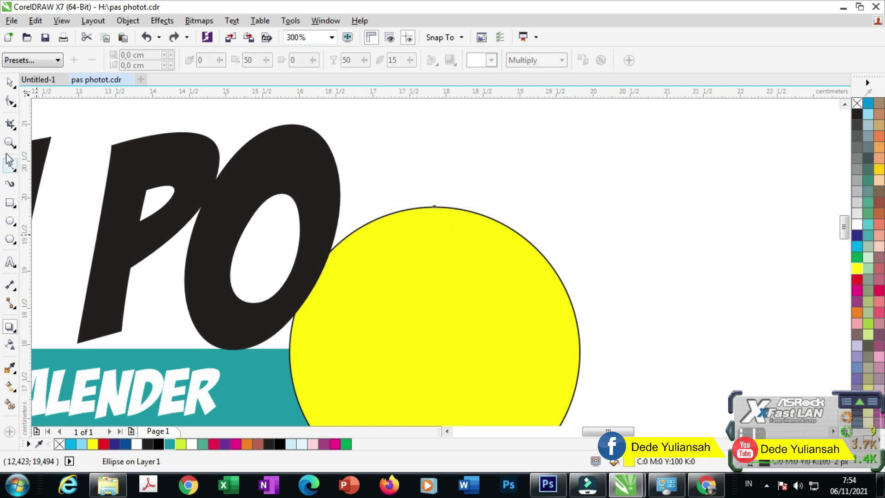
{"action": "left_click", "coordinate": [13, 86]}
Add a one-step outside contour with an offset of about 0.115 cm around the yellow circle
{"action": "left_click", "coordinate": [13, 333]}
{"action": "left_click", "coordinate": [55, 321]}
{"action": "left_click_drag", "start_coordinate": [434, 206], "coordinate": [434, 199]}
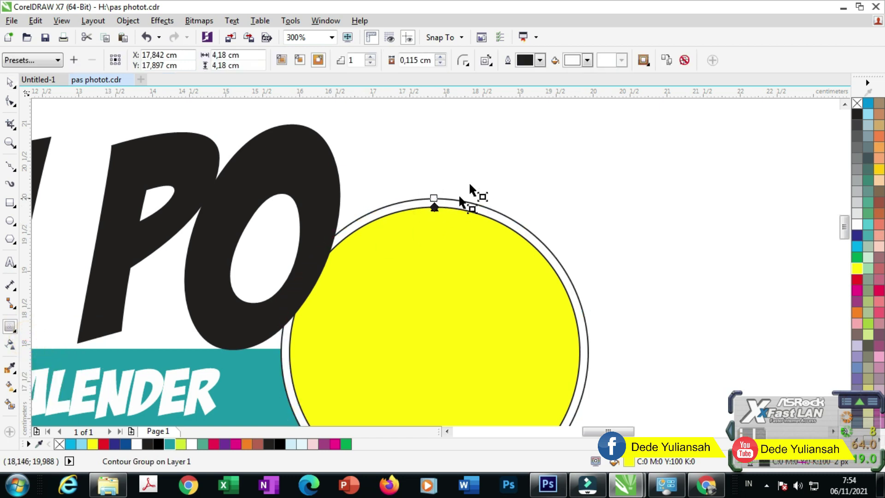
Remove the outline from the yellow circle and its contour and break the contour group apart
{"action": "left_click", "coordinate": [10, 84]}
{"action": "right_click", "coordinate": [858, 103]}
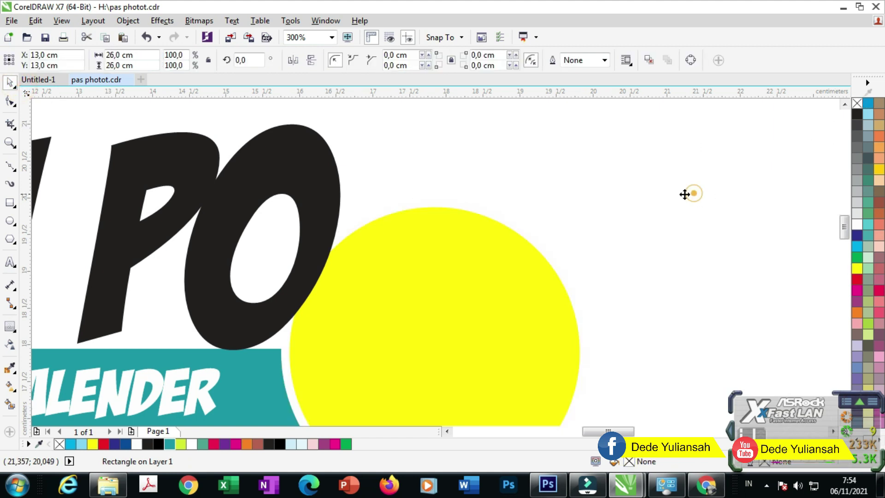
{"action": "right_click", "coordinate": [434, 202]}
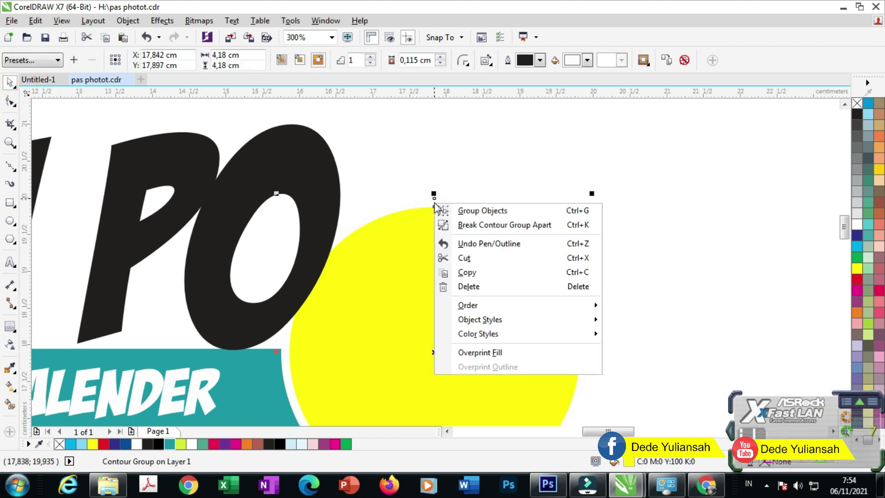
{"action": "left_click", "coordinate": [464, 225]}
{"action": "scroll", "coordinate": [457, 190], "scroll_direction": "down", "scroll_amount": 2}
{"action": "left_click", "coordinate": [576, 279]}
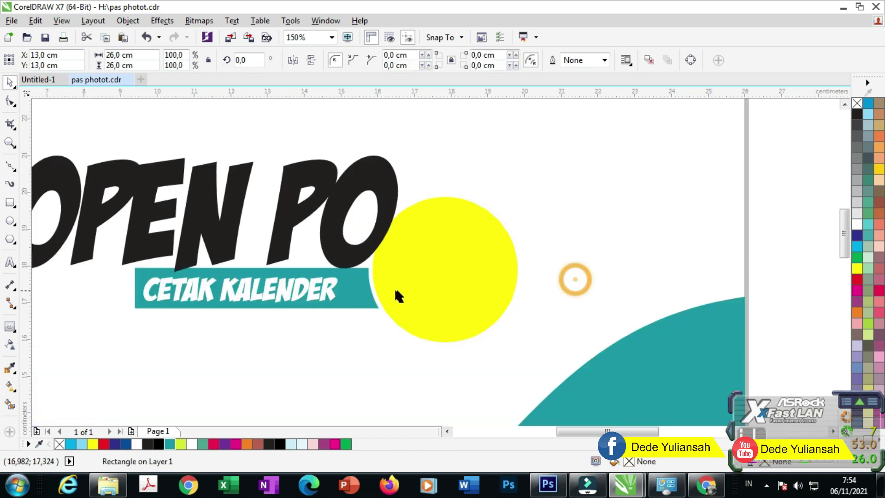
Add a drop shadow to the white circle behind the yellow one with opacity 27 and feathering 15
{"action": "left_click", "coordinate": [375, 296]}
{"action": "left_click", "coordinate": [9, 326]}
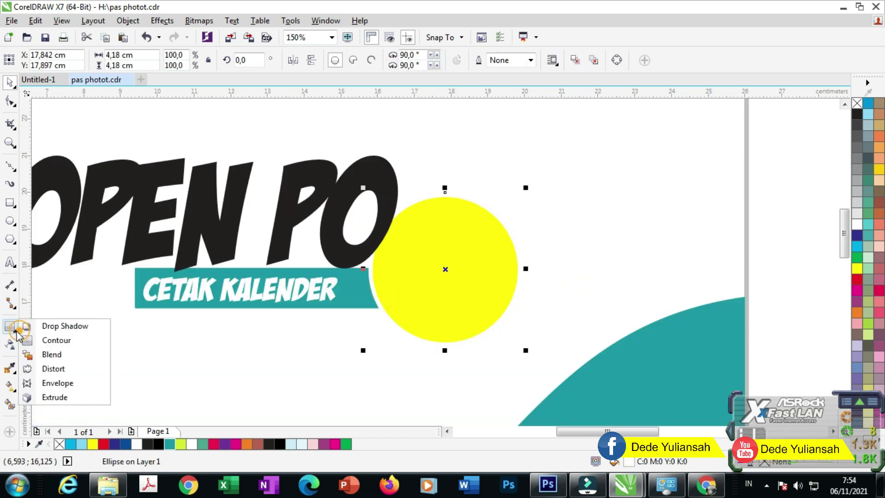
{"action": "left_click", "coordinate": [33, 327]}
{"action": "left_click_drag", "start_coordinate": [450, 344], "coordinate": [451, 188]}
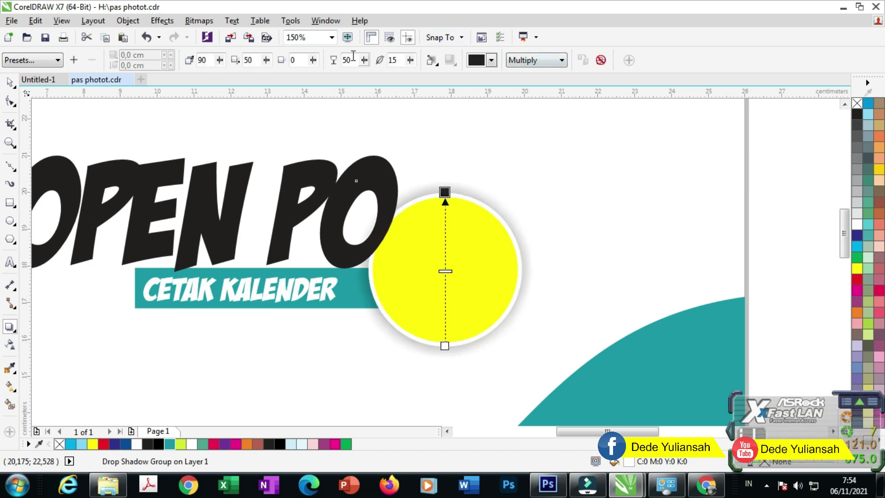
{"action": "left_click_drag", "start_coordinate": [369, 64], "coordinate": [354, 68]}
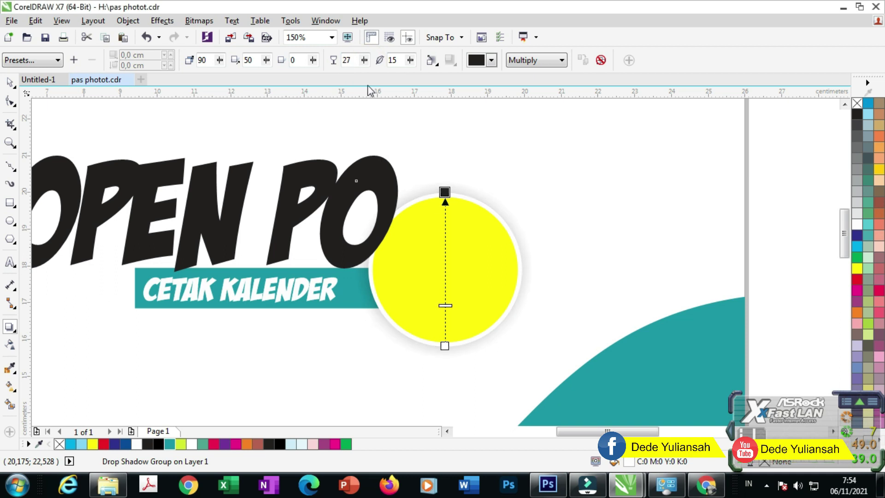
{"action": "left_click", "coordinate": [10, 84]}
{"action": "scroll", "coordinate": [142, 201], "scroll_direction": "down", "scroll_amount": 1}
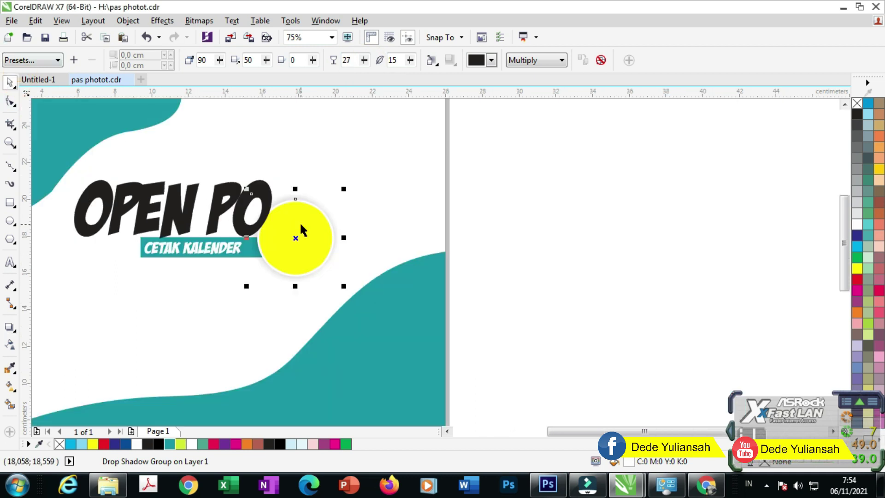
Break the drop shadow group of the white circle apart so the shadow is a separate object
{"action": "scroll", "coordinate": [299, 222], "scroll_direction": "up", "scroll_amount": 2}
{"action": "left_click", "coordinate": [703, 200]}
{"action": "scroll", "coordinate": [499, 226], "scroll_direction": "down", "scroll_amount": 2}
{"action": "left_click", "coordinate": [533, 223]}
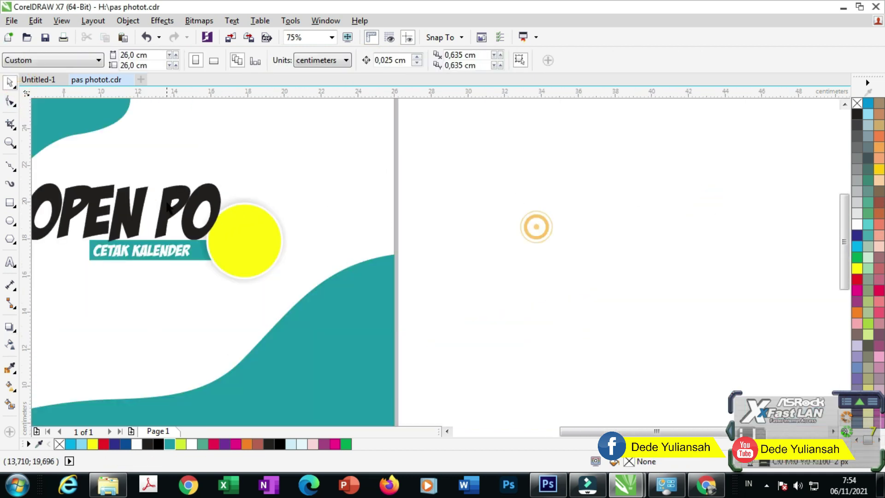
{"action": "scroll", "coordinate": [282, 219], "scroll_direction": "up", "scroll_amount": 2}
{"action": "left_click", "coordinate": [304, 223]}
{"action": "right_click", "coordinate": [305, 223]}
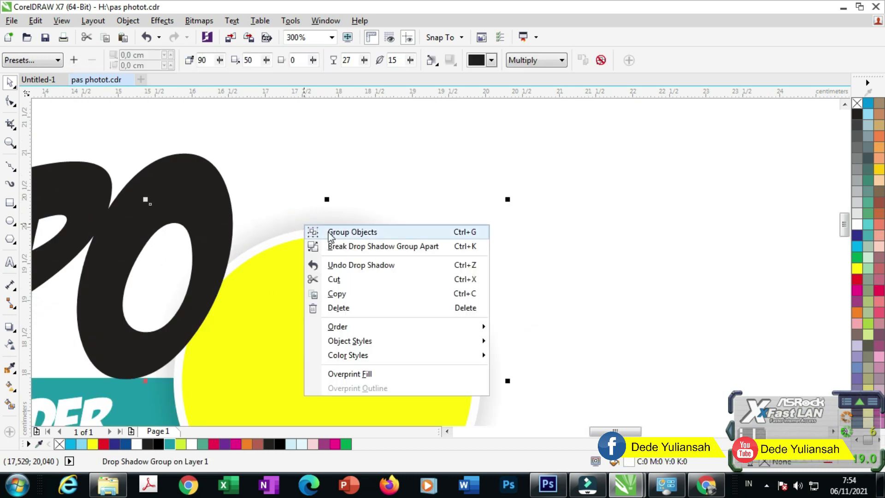
{"action": "left_click", "coordinate": [331, 247]}
Group the yellow circle with its white ring and shadow
{"action": "scroll", "coordinate": [309, 227], "scroll_direction": "down", "scroll_amount": 2}
{"action": "left_click_drag", "start_coordinate": [504, 336], "coordinate": [253, 203]}
{"action": "key", "text": "ctrl+g"}
{"action": "left_click_drag", "start_coordinate": [323, 267], "coordinate": [364, 249]}
{"action": "left_click", "coordinate": [571, 264]}
{"action": "scroll", "coordinate": [363, 257], "scroll_direction": "down", "scroll_amount": 1}
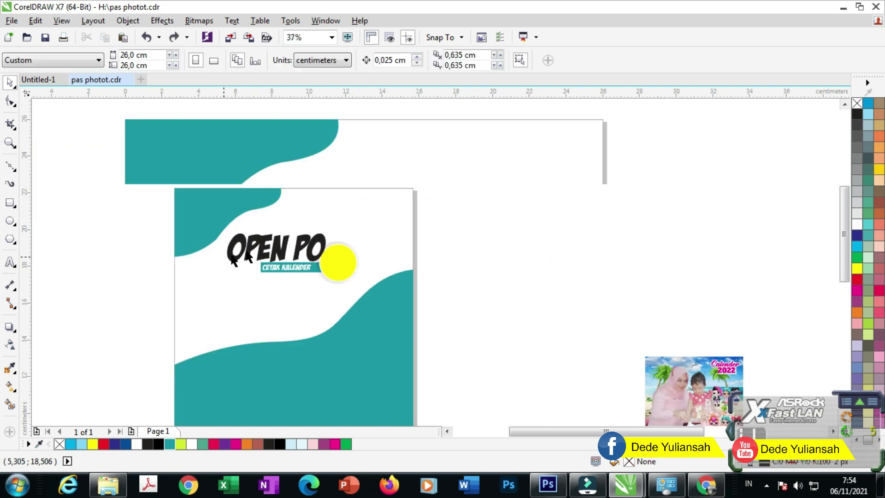
Fill the "OPEN PO" heading with red
{"action": "scroll", "coordinate": [263, 272], "scroll_direction": "up", "scroll_amount": 2}
{"action": "left_click", "coordinate": [261, 270]}
{"action": "left_click", "coordinate": [262, 270]}
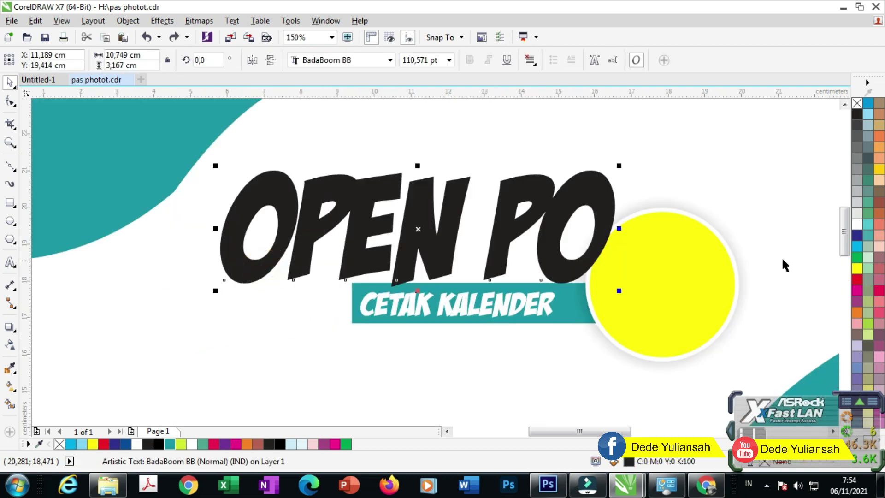
{"action": "left_click", "coordinate": [856, 281]}
Add a one-step white outside contour with an offset of about 0.163 cm around the "OPEN PO" heading
{"action": "left_click", "coordinate": [13, 335]}
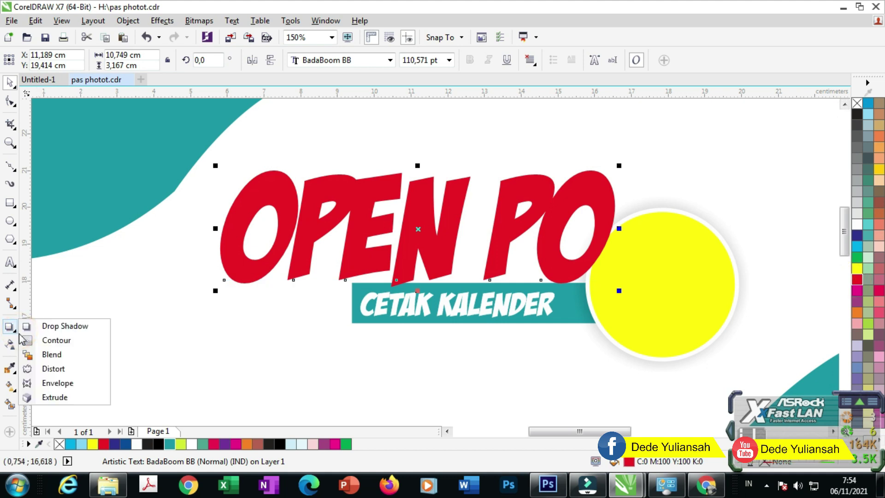
{"action": "left_click", "coordinate": [47, 332]}
{"action": "left_click_drag", "start_coordinate": [279, 176], "coordinate": [276, 166]}
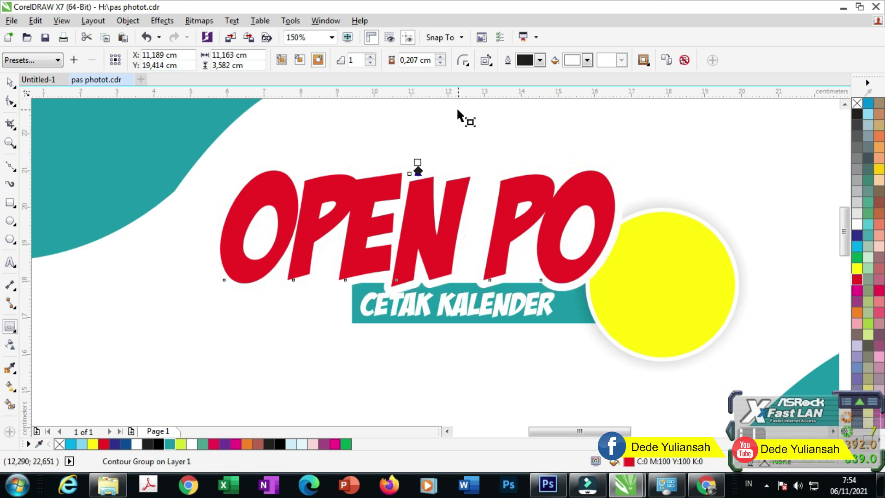
{"action": "scroll", "coordinate": [409, 172], "scroll_direction": "up", "scroll_amount": 1}
{"action": "left_click_drag", "start_coordinate": [429, 167], "coordinate": [428, 158]}
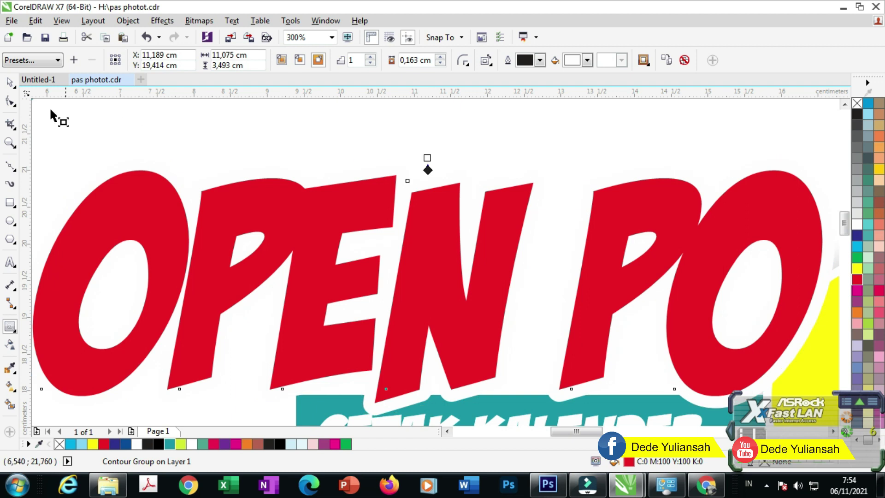
{"action": "left_click", "coordinate": [11, 83]}
{"action": "scroll", "coordinate": [268, 318], "scroll_direction": "down", "scroll_amount": 3}
{"action": "left_click", "coordinate": [238, 332]}
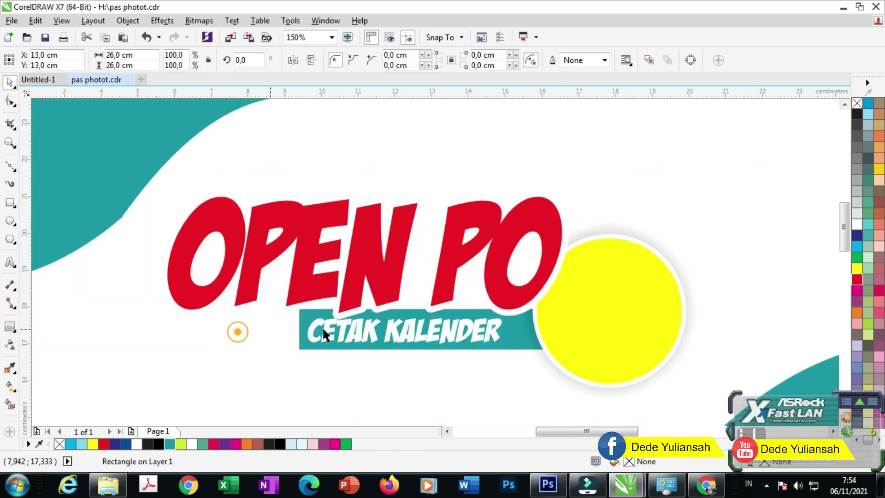
Break the heading's contour group apart so the white contour is a separate shape
{"action": "scroll", "coordinate": [343, 313], "scroll_direction": "up", "scroll_amount": 3}
{"action": "left_click", "coordinate": [337, 306]}
{"action": "right_click", "coordinate": [339, 309]}
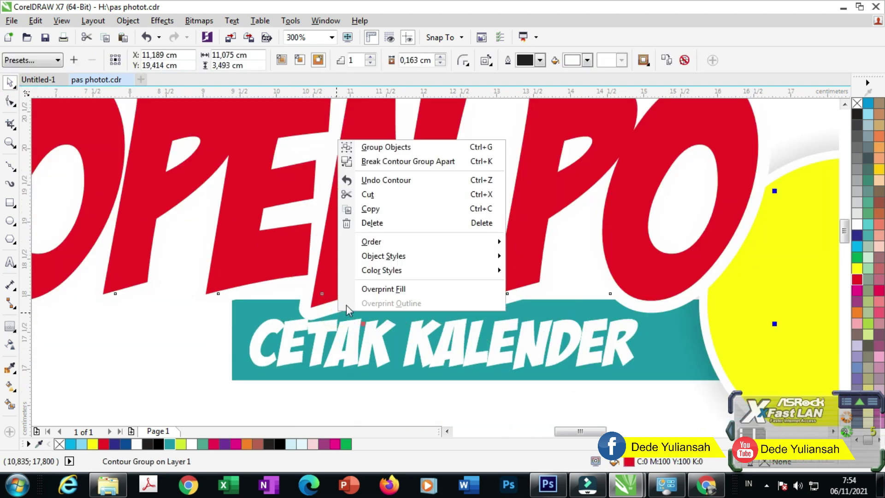
{"action": "left_click", "coordinate": [387, 162]}
{"action": "left_click", "coordinate": [83, 338]}
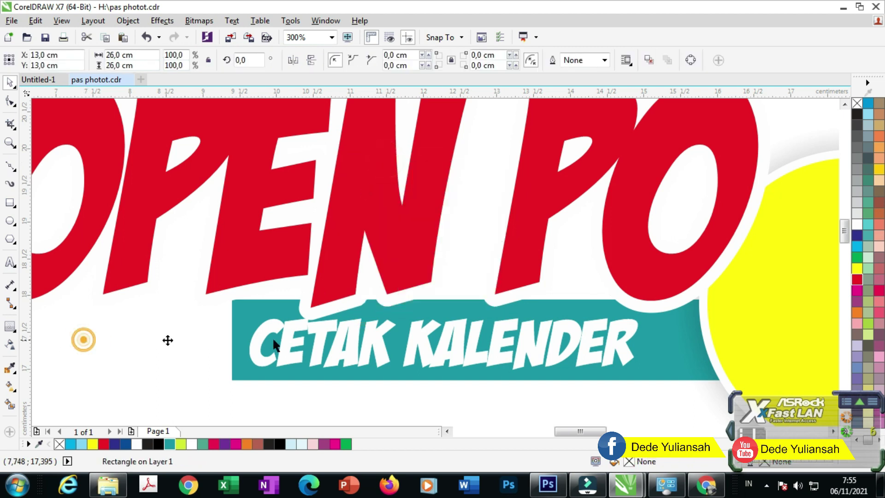
Add a drop shadow to the white contour shape behind the heading with opacity 12 and feathering 7
{"action": "left_click", "coordinate": [321, 313]}
{"action": "scroll", "coordinate": [285, 334], "scroll_direction": "down", "scroll_amount": 4}
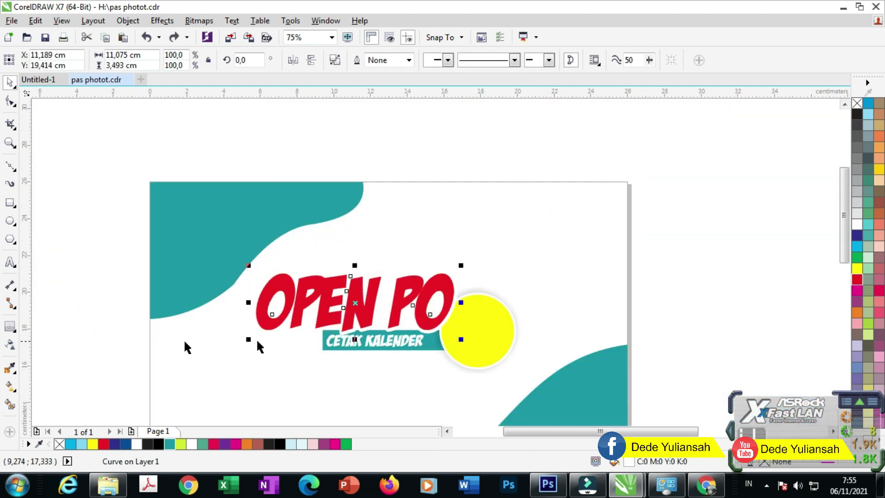
{"action": "left_click", "coordinate": [14, 335]}
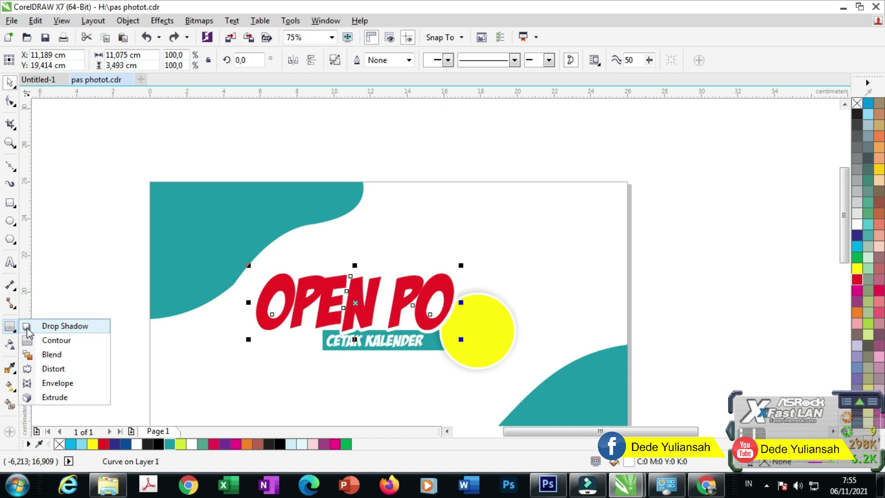
{"action": "left_click", "coordinate": [69, 330]}
{"action": "left_click_drag", "start_coordinate": [346, 335], "coordinate": [366, 256]}
{"action": "scroll", "coordinate": [354, 276], "scroll_direction": "up", "scroll_amount": 4}
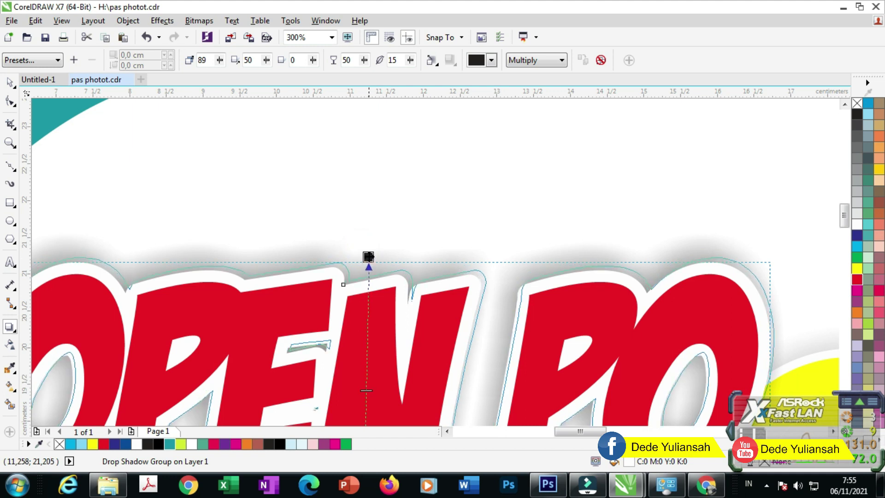
{"action": "left_click_drag", "start_coordinate": [365, 66], "coordinate": [413, 66]}
{"action": "scroll", "coordinate": [343, 129], "scroll_direction": "down", "scroll_amount": 2}
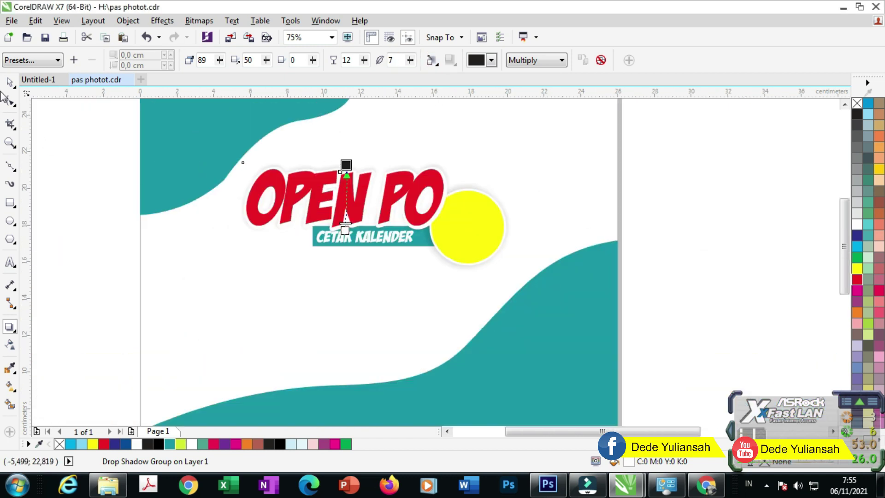
Group the "OPEN PO" heading with its white contour and drop shadow
{"action": "left_click", "coordinate": [11, 82]}
{"action": "mouse_move", "coordinate": [95, 137]}
{"action": "left_mouse_down"}
{"action": "mouse_move", "coordinate": [484, 247]}
{"action": "mouse_move", "coordinate": [466, 236]}
{"action": "left_mouse_up"}
{"action": "key", "text": "ctrl+g"}
{"action": "mouse_move", "coordinate": [354, 199]}
{"action": "left_mouse_down"}
{"action": "mouse_move", "coordinate": [280, 192]}
{"action": "mouse_move", "coordinate": [354, 199]}
{"action": "left_mouse_up"}
{"action": "scroll", "coordinate": [358, 239], "scroll_direction": "down", "scroll_amount": 1}
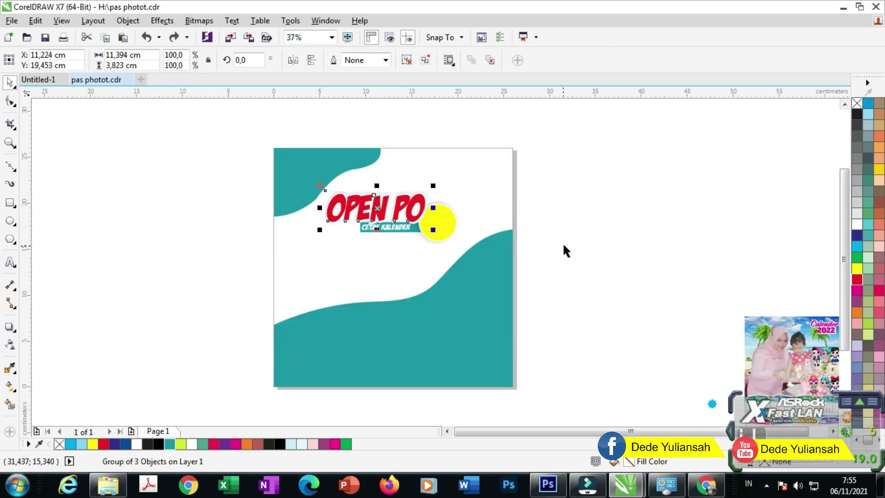
{"action": "left_click", "coordinate": [545, 256]}
{"action": "left_click_drag", "start_coordinate": [469, 260], "coordinate": [333, 187]}
{"action": "left_click", "coordinate": [597, 244]}
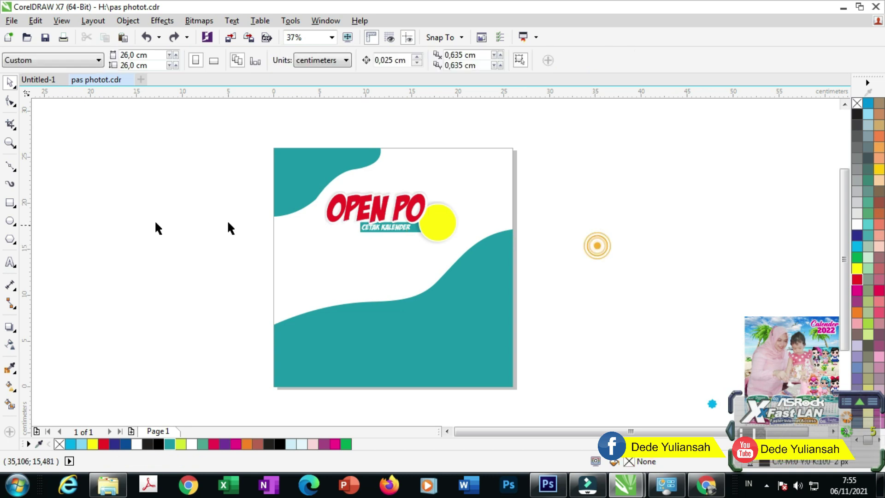
Add the text "1 Lbr" in bold Arial, about 15.9 pt, on the upper part of the yellow badge
{"action": "left_click", "coordinate": [9, 262]}
{"action": "scroll", "coordinate": [429, 261], "scroll_direction": "up", "scroll_amount": 1}
{"action": "left_click", "coordinate": [439, 176]}
{"action": "type", "text": "1 Lbr"}
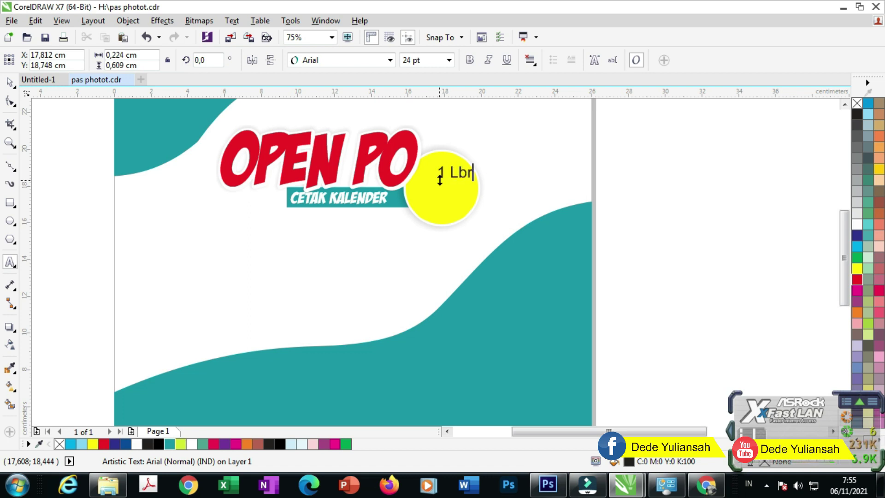
{"action": "key", "text": "Escape"}
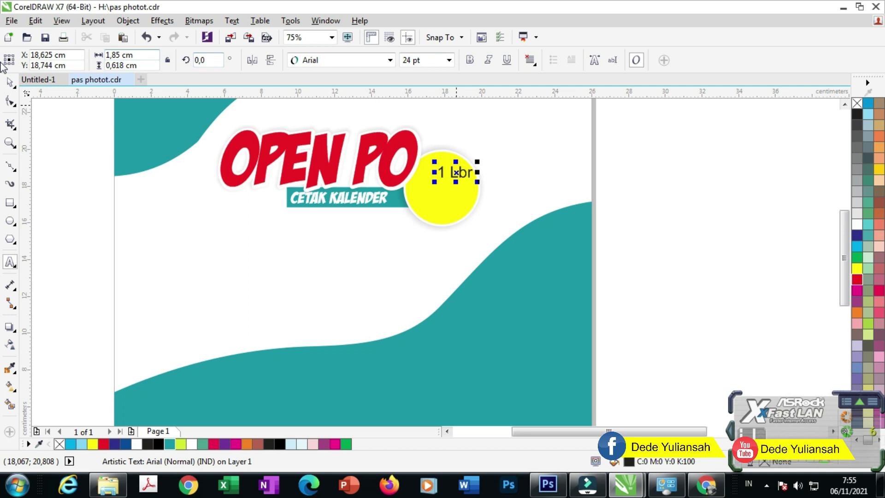
{"action": "left_click", "coordinate": [11, 84]}
{"action": "left_click", "coordinate": [470, 59]}
{"action": "scroll", "coordinate": [480, 175], "scroll_direction": "up", "scroll_amount": 2}
Place a copy of the "1 Lbr" text below it and change its wording to "A3"
{"action": "left_click_drag", "start_coordinate": [477, 197], "coordinate": [411, 225]}
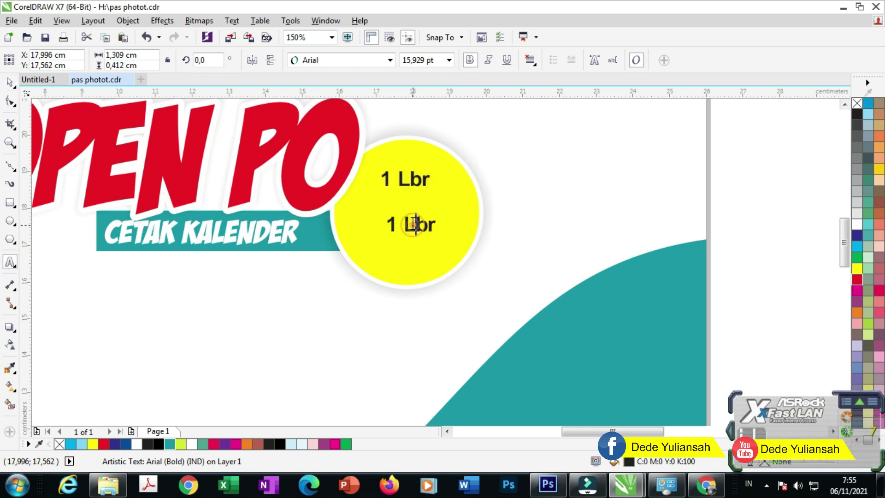
{"action": "type", "text": "a3"}
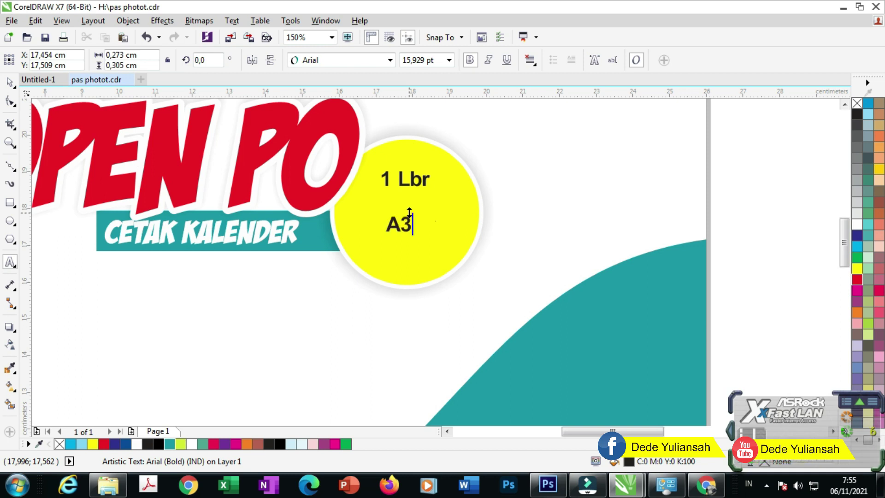
{"action": "left_click", "coordinate": [9, 82]}
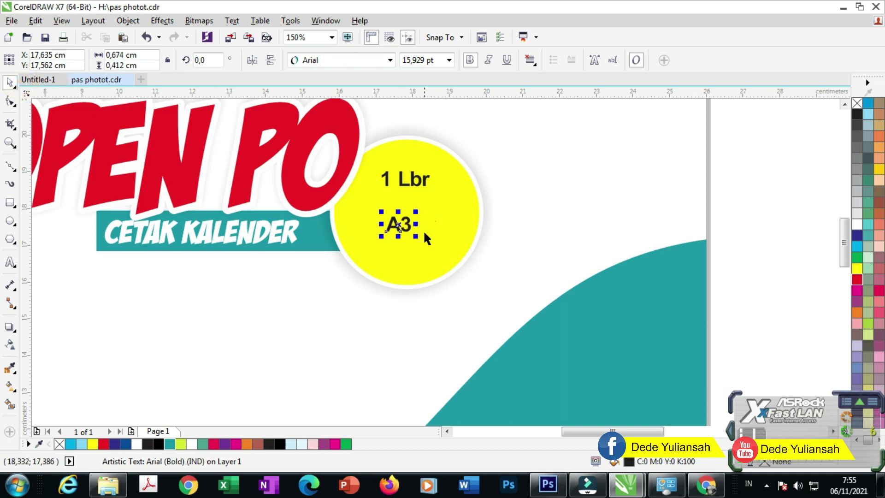
Enlarge the "A3" text to about 71 pt, narrow it to about 2.6 cm wide and centre it in the badge
{"action": "left_click_drag", "start_coordinate": [415, 238], "coordinate": [461, 273]}
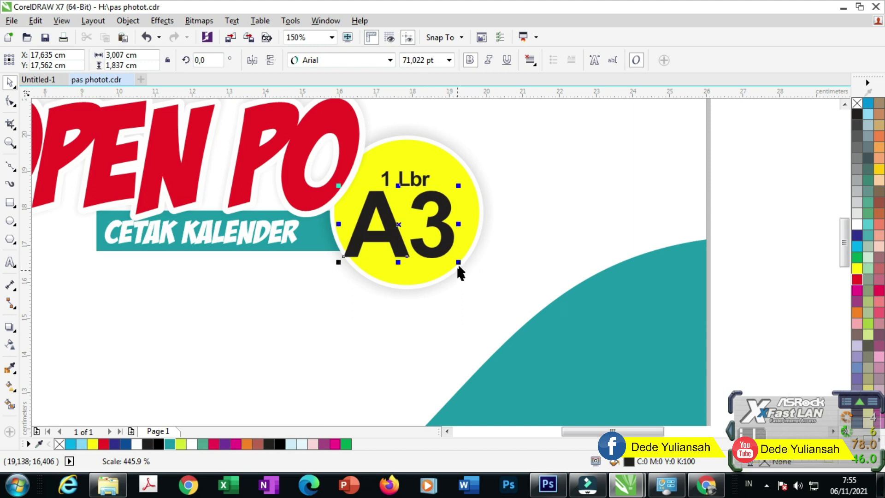
{"action": "scroll", "coordinate": [459, 249], "scroll_direction": "up", "scroll_amount": 2}
{"action": "left_click_drag", "start_coordinate": [457, 231], "coordinate": [434, 246]}
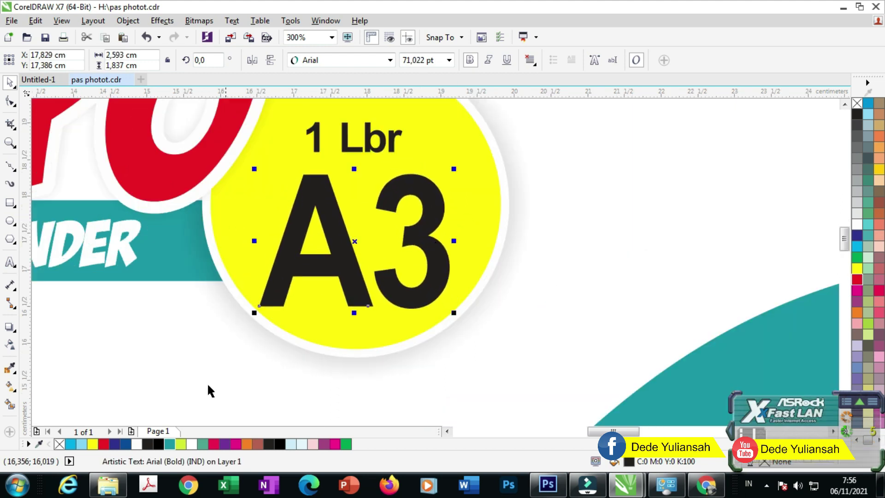
Fill the "A3" text with blue (C100 M81 Y2 K0) and scale it down to about 66.9 pt
{"action": "left_click", "coordinate": [126, 444]}
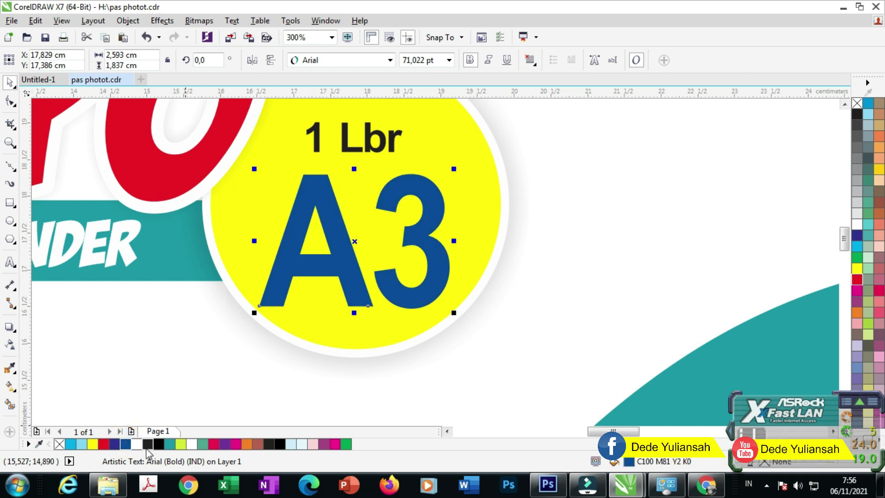
{"action": "scroll", "coordinate": [342, 305], "scroll_direction": "down", "scroll_amount": 2}
{"action": "scroll", "coordinate": [404, 307], "scroll_direction": "up", "scroll_amount": 2}
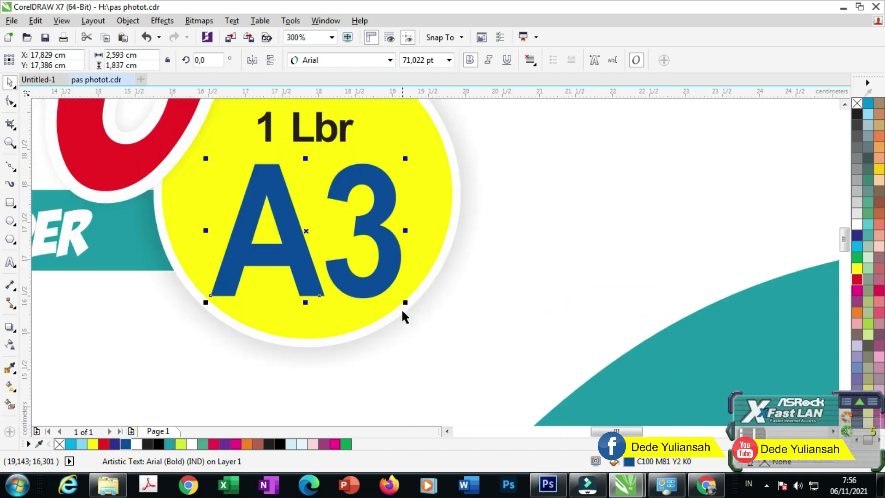
{"action": "left_click_drag", "start_coordinate": [404, 307], "coordinate": [400, 299]}
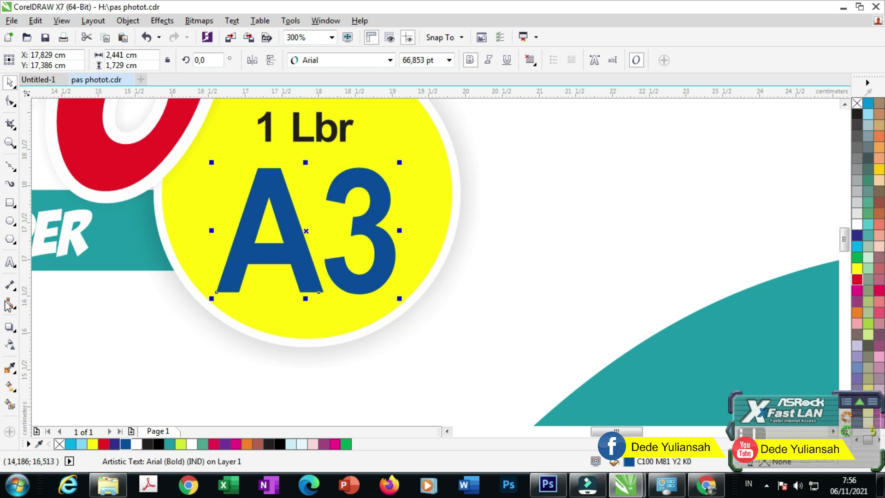
Add a one-step white outside contour with an offset of about 0.076 cm around the "A3" text
{"action": "left_click", "coordinate": [18, 333]}
{"action": "left_click", "coordinate": [31, 339]}
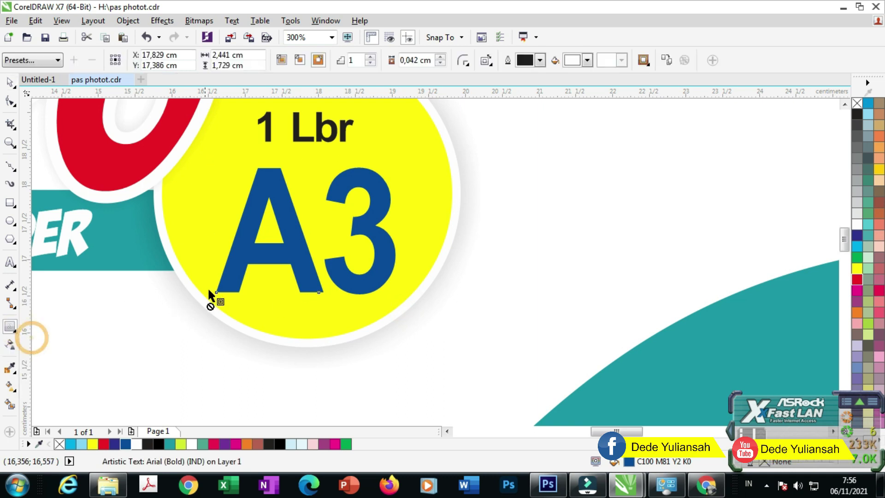
{"action": "left_click_drag", "start_coordinate": [215, 292], "coordinate": [209, 284]}
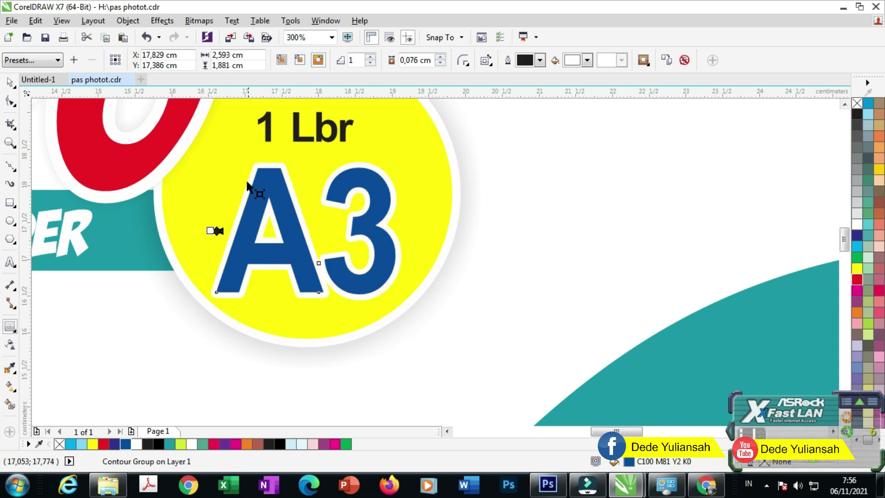
Widen the white contour around the "A3" text to an offset of about 0.091 cm
{"action": "scroll", "coordinate": [222, 238], "scroll_direction": "up", "scroll_amount": 4}
{"action": "left_click_drag", "start_coordinate": [228, 200], "coordinate": [222, 200]}
{"action": "scroll", "coordinate": [324, 209], "scroll_direction": "down", "scroll_amount": 2}
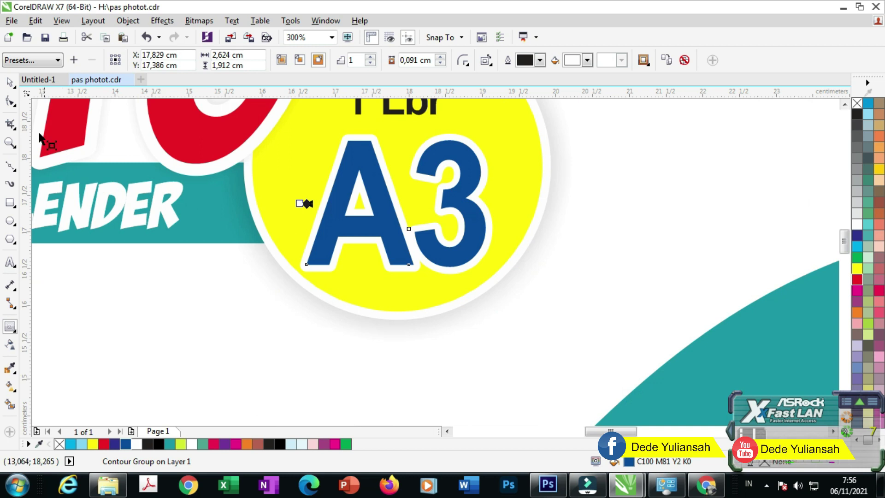
Break the "A3" contour group apart so the white outline is separate from the blue text
{"action": "left_click", "coordinate": [9, 82]}
{"action": "left_click", "coordinate": [425, 363]}
{"action": "left_click", "coordinate": [414, 269]}
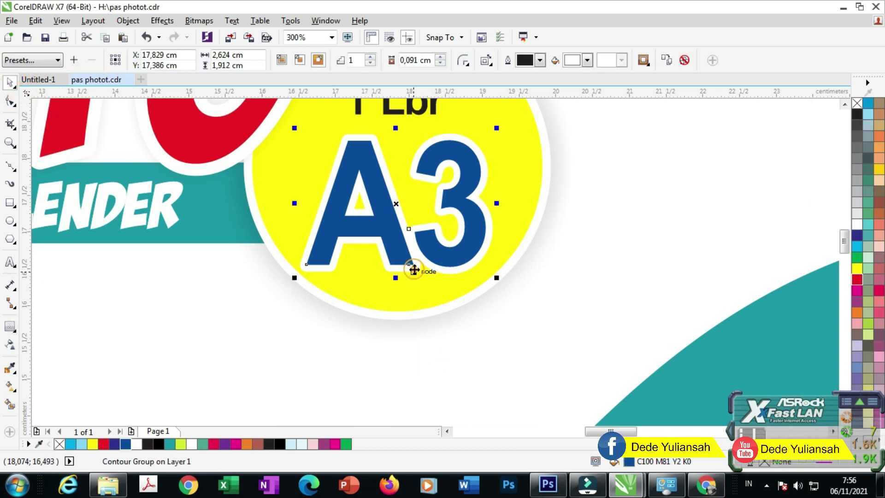
{"action": "right_click", "coordinate": [414, 269]}
{"action": "left_click", "coordinate": [429, 286]}
{"action": "left_click", "coordinate": [466, 298]}
{"action": "left_click", "coordinate": [463, 291]}
Copy the white "A3" outline slightly down and right, fill the copy black, and layer it behind the blue text and white outline
{"action": "left_click", "coordinate": [340, 283]}
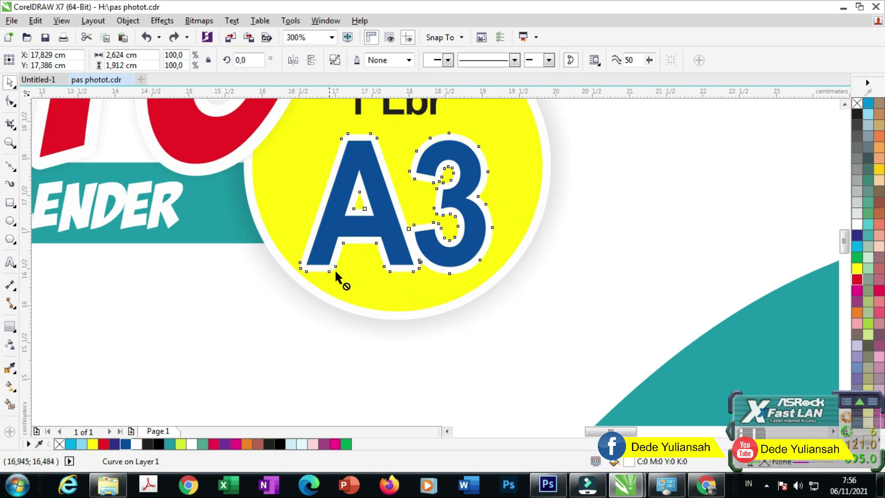
{"action": "left_click_drag", "start_coordinate": [336, 273], "coordinate": [348, 278]}
{"action": "left_click", "coordinate": [280, 444]}
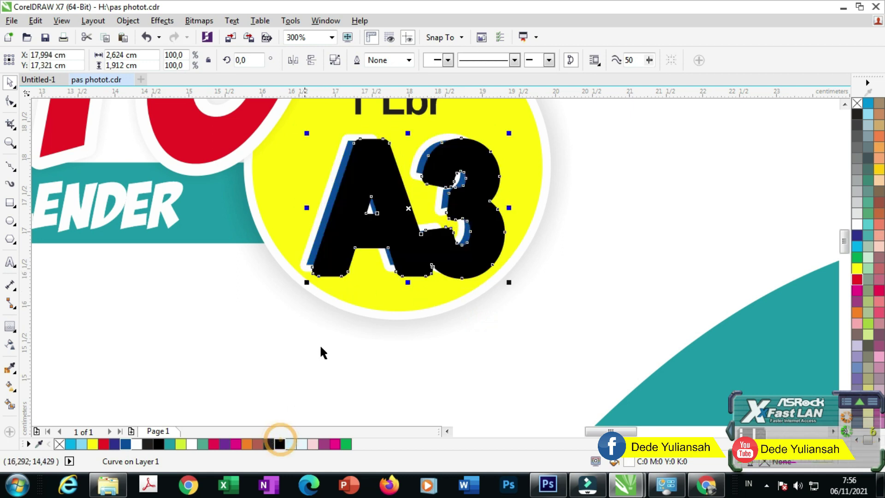
{"action": "scroll", "coordinate": [323, 258], "scroll_direction": "up", "scroll_amount": 2}
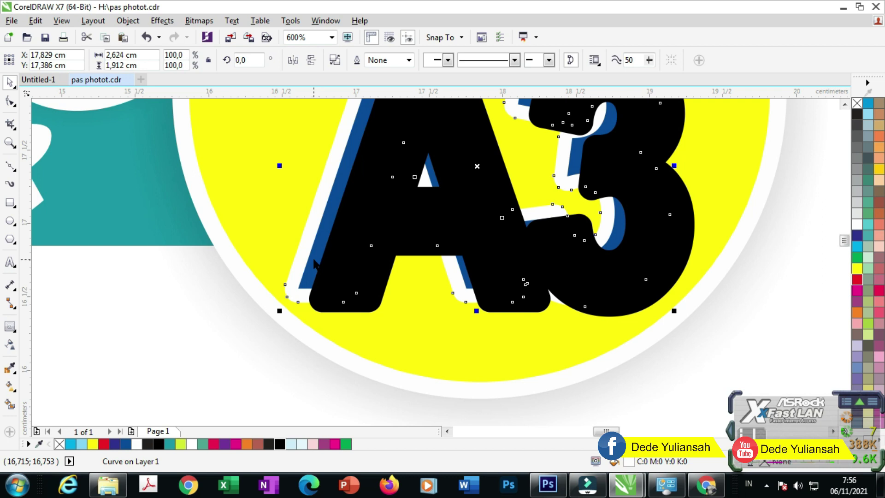
{"action": "left_click", "coordinate": [313, 259], "text": "shift"}
{"action": "key", "text": "shift+Page_Down"}
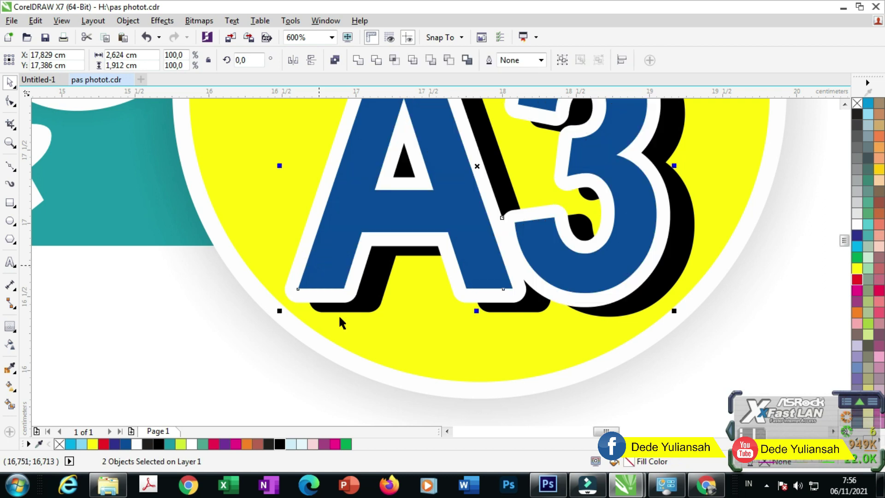
Shift the black "A3" shadow closer to the lettering, centred at about X 17.901 cm, Y 17.292 cm
{"action": "left_click", "coordinate": [234, 355]}
{"action": "scroll", "coordinate": [348, 292], "scroll_direction": "up", "scroll_amount": 2}
{"action": "left_click", "coordinate": [395, 313]}
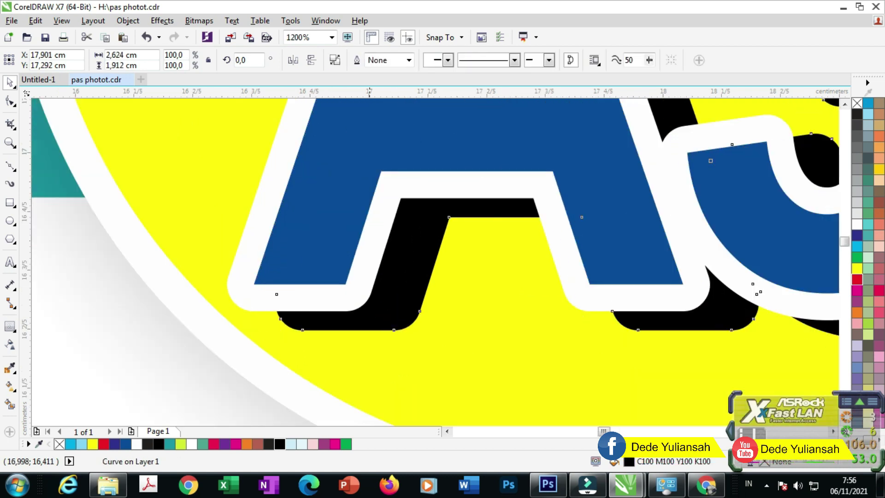
{"action": "scroll", "coordinate": [465, 325], "scroll_direction": "down", "scroll_amount": 4}
Lock the 26 × 26 cm background rectangle
{"action": "left_click", "coordinate": [599, 351]}
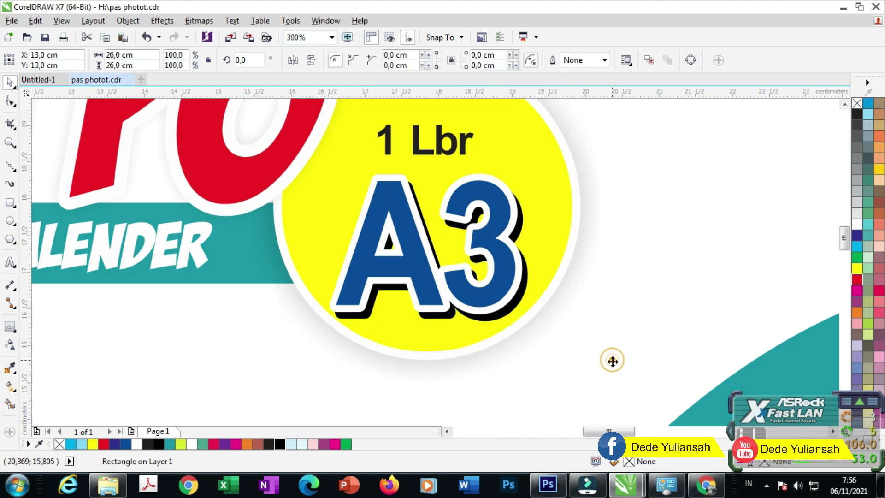
{"action": "scroll", "coordinate": [444, 233], "scroll_direction": "down", "scroll_amount": 4}
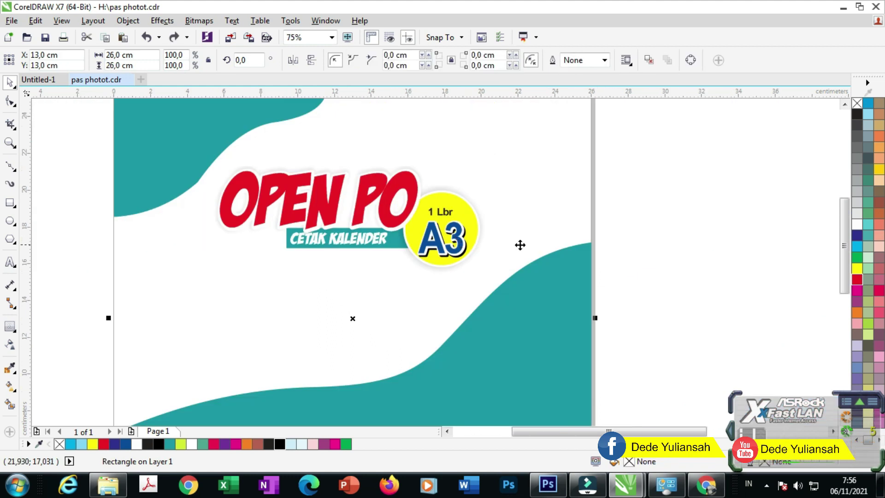
{"action": "right_click", "coordinate": [530, 227]}
{"action": "left_click", "coordinate": [559, 292]}
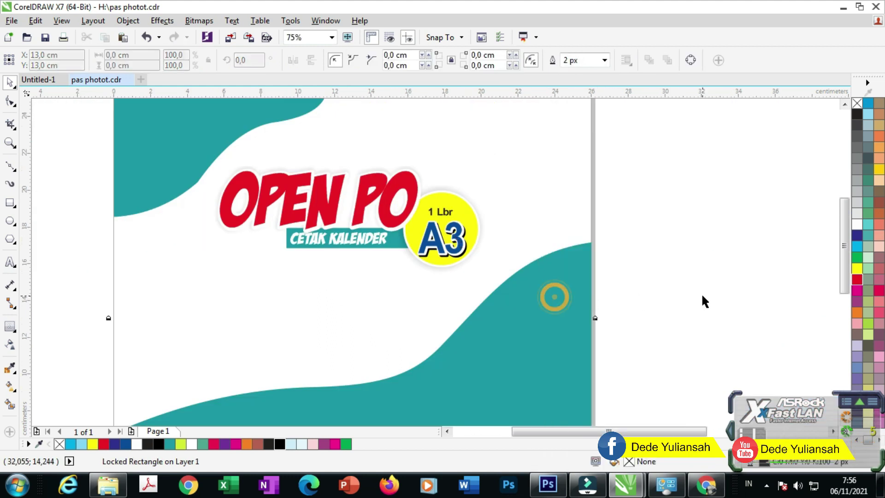
Group the blue "A3" text with its white outline and black shadow
{"action": "left_click", "coordinate": [483, 265]}
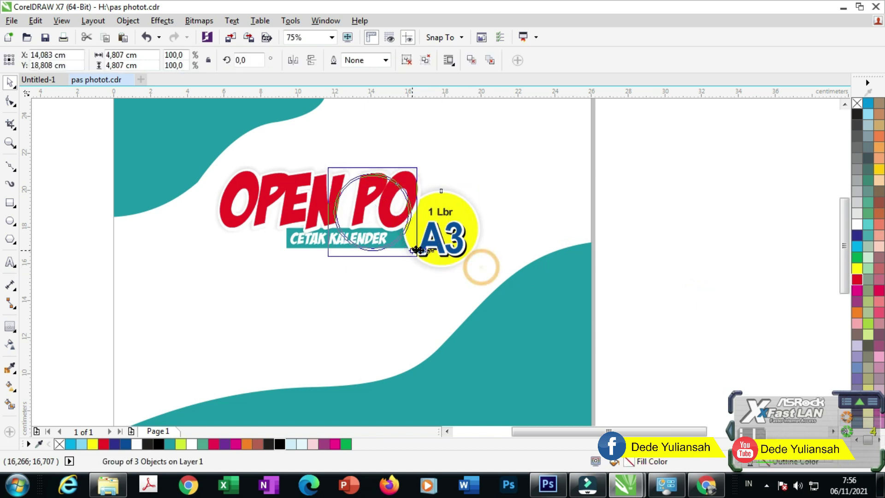
{"action": "left_click_drag", "start_coordinate": [509, 265], "coordinate": [406, 216]}
{"action": "key", "text": "ctrl+g"}
{"action": "scroll", "coordinate": [475, 180], "scroll_direction": "up", "scroll_amount": 4}
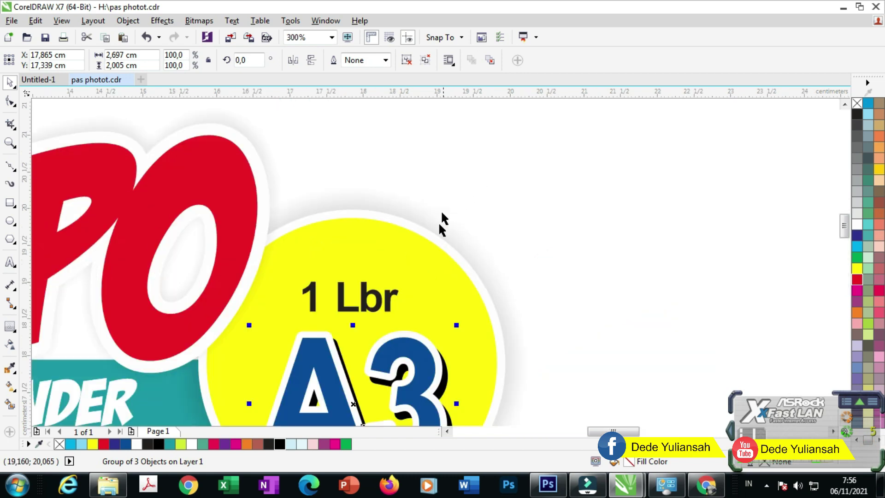
Resize the "1 Lbr" text to about 1.86 × 0.65 cm and centre it above "A3" in the badge
{"action": "left_click", "coordinate": [397, 295]}
{"action": "left_click_drag", "start_coordinate": [405, 297], "coordinate": [424, 254]}
{"action": "left_click_drag", "start_coordinate": [387, 307], "coordinate": [385, 301]}
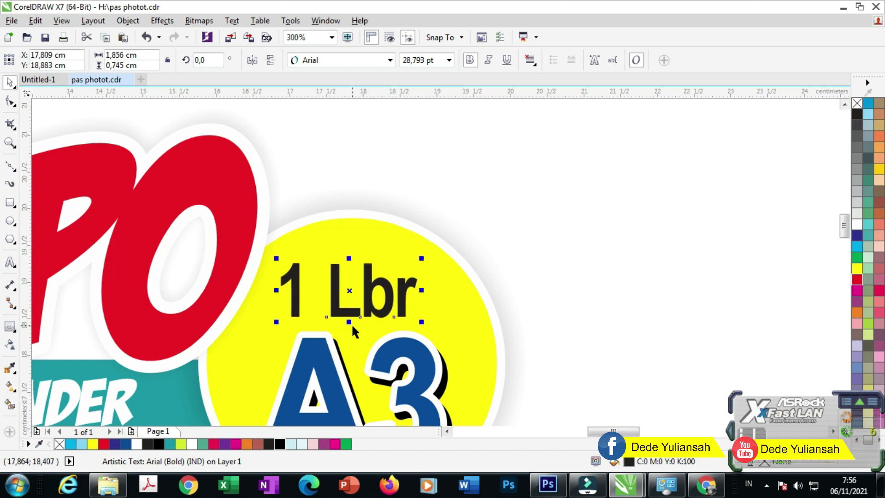
{"action": "mouse_move", "coordinate": [348, 323]}
{"action": "left_mouse_down"}
{"action": "mouse_move", "coordinate": [350, 313]}
{"action": "mouse_move", "coordinate": [354, 325]}
{"action": "left_mouse_up"}
Fill the "1 Lbr" text with the same blue as "A3" (C100 M81 Y2 K0)
{"action": "left_click", "coordinate": [11, 327]}
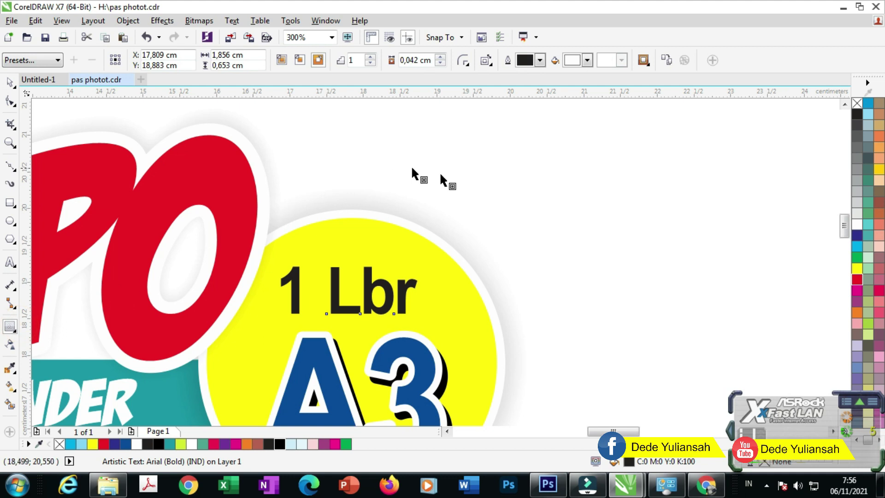
{"action": "left_click", "coordinate": [126, 445]}
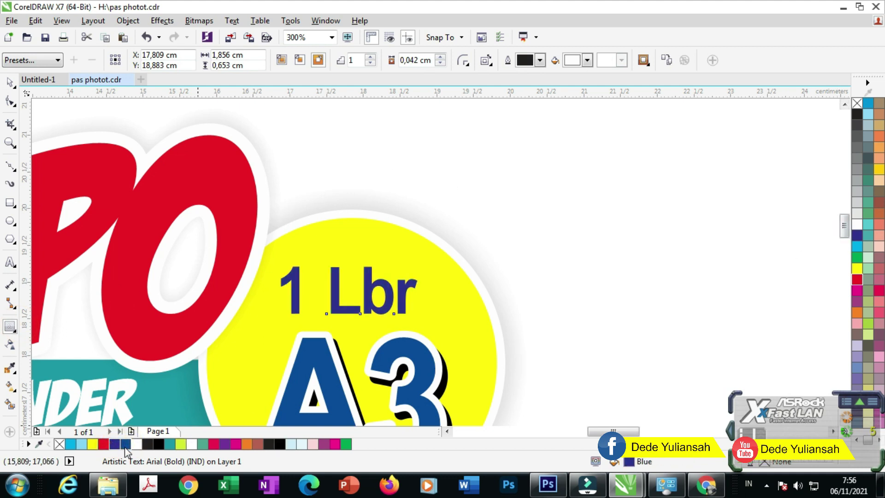
{"action": "scroll", "coordinate": [456, 277], "scroll_direction": "down", "scroll_amount": 1}
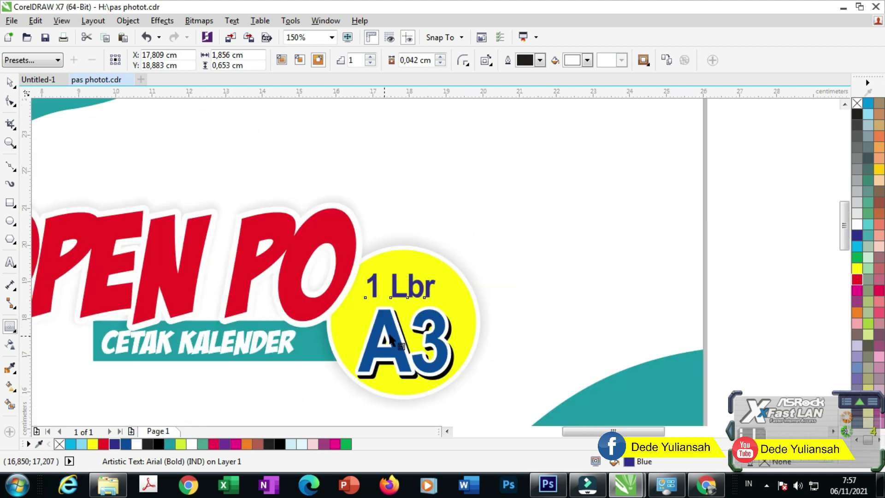
{"action": "left_click", "coordinate": [125, 445]}
Give the "1 Lbr" text a one-step white outside contour with an offset of about 0.06 cm
{"action": "scroll", "coordinate": [370, 295], "scroll_direction": "up", "scroll_amount": 2}
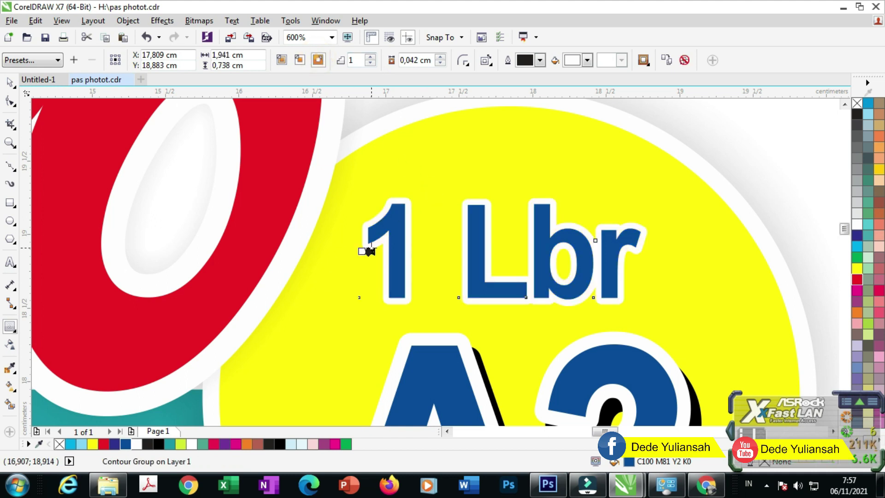
{"action": "scroll", "coordinate": [365, 249], "scroll_direction": "up", "scroll_amount": 2}
{"action": "left_click", "coordinate": [345, 253]}
{"action": "left_click_drag", "start_coordinate": [344, 254], "coordinate": [347, 255]}
{"action": "scroll", "coordinate": [346, 254], "scroll_direction": "down", "scroll_amount": 4}
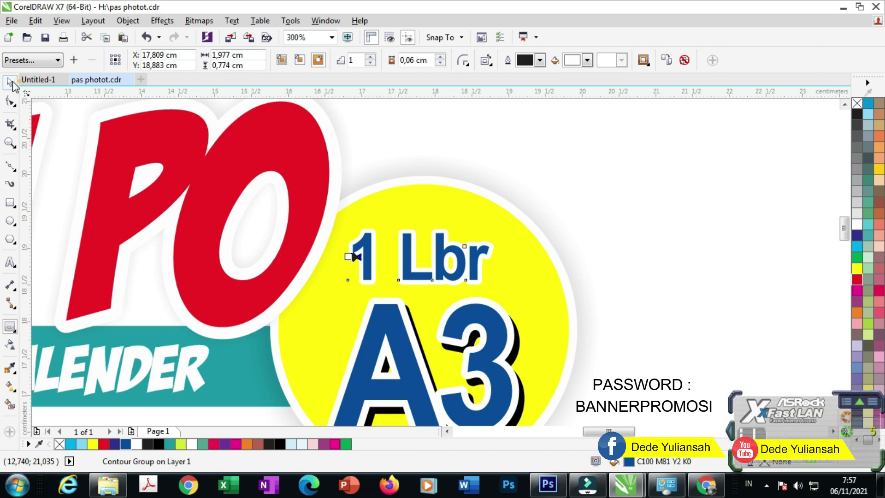
Break the "1 Lbr" contour group apart into the blue text and its white outline
{"action": "left_click", "coordinate": [505, 166]}
{"action": "scroll", "coordinate": [416, 240], "scroll_direction": "up", "scroll_amount": 3}
{"action": "left_click", "coordinate": [421, 244]}
{"action": "right_click", "coordinate": [423, 244]}
{"action": "left_click", "coordinate": [460, 265]}
{"action": "scroll", "coordinate": [520, 257], "scroll_direction": "down", "scroll_amount": 3}
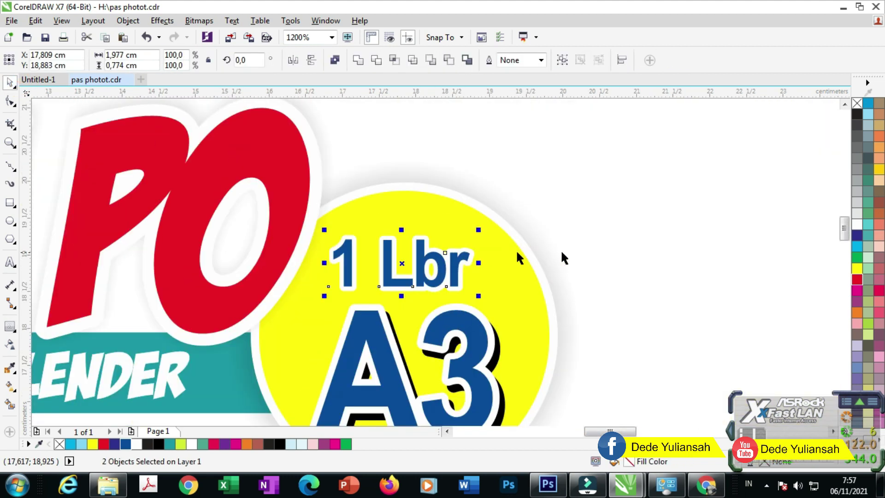
Place a copy of the white "1 Lbr" outline slightly down and right and fill it with black
{"action": "left_click", "coordinate": [771, 233]}
{"action": "scroll", "coordinate": [351, 285], "scroll_direction": "up", "scroll_amount": 5}
{"action": "left_click", "coordinate": [337, 297]}
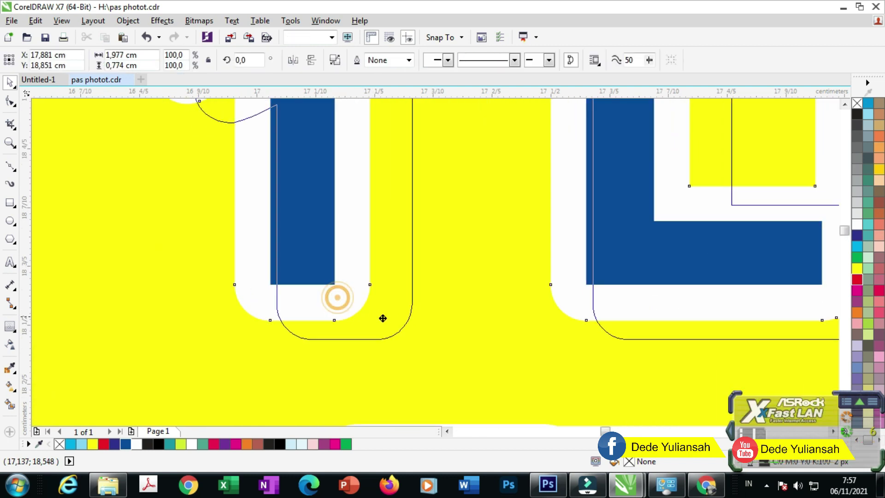
{"action": "left_click", "coordinate": [192, 444]}
{"action": "left_click", "coordinate": [161, 444]}
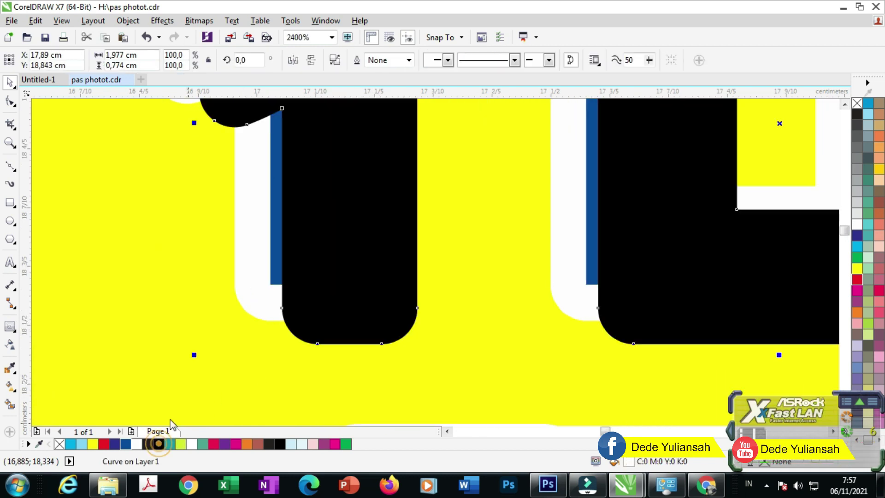
Layer the blue "1 Lbr" text and its white outline in front of the black copy
{"action": "left_click", "coordinate": [265, 275]}
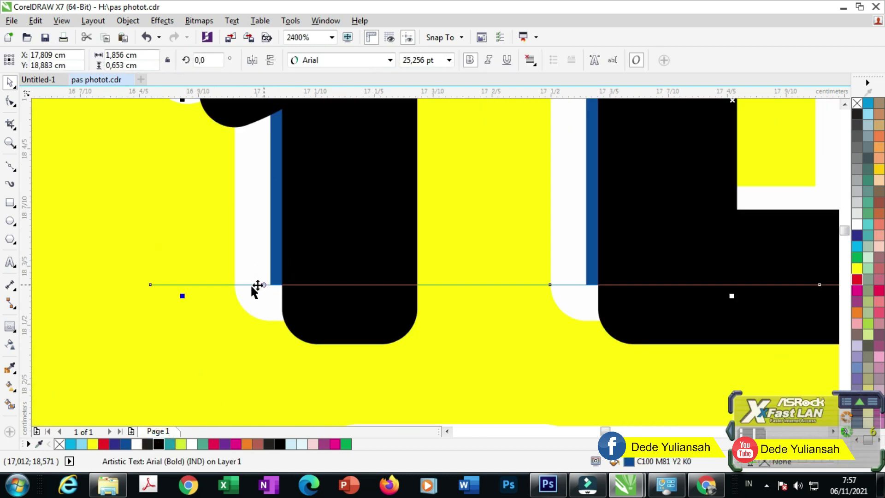
{"action": "left_click", "coordinate": [178, 300]}
{"action": "left_click", "coordinate": [277, 274]}
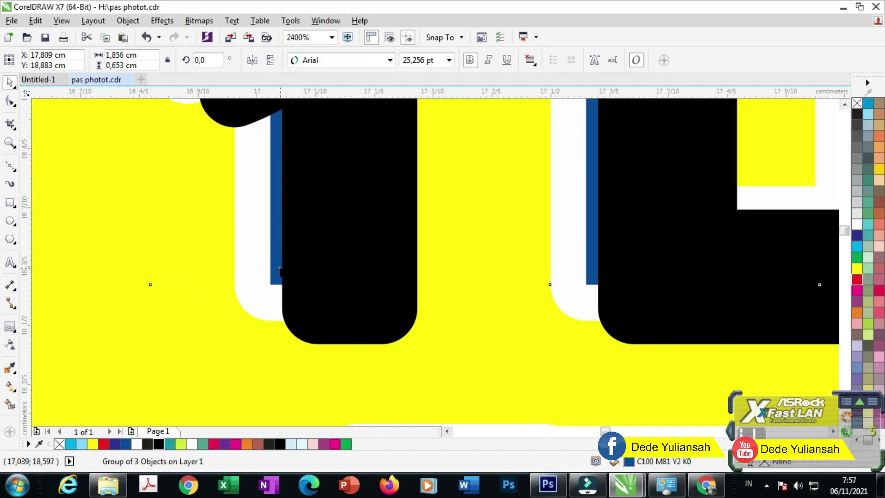
{"action": "left_click", "coordinate": [252, 313], "text": "shift"}
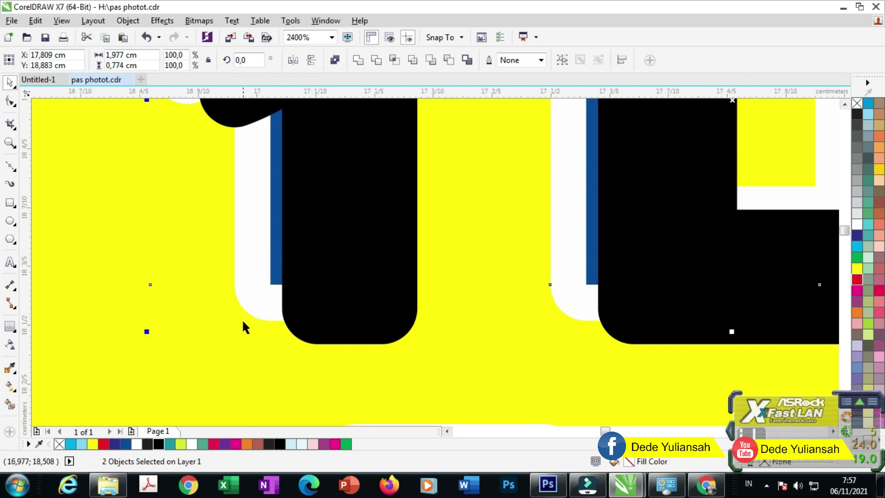
{"action": "key", "text": "ctrl+Page_Down"}
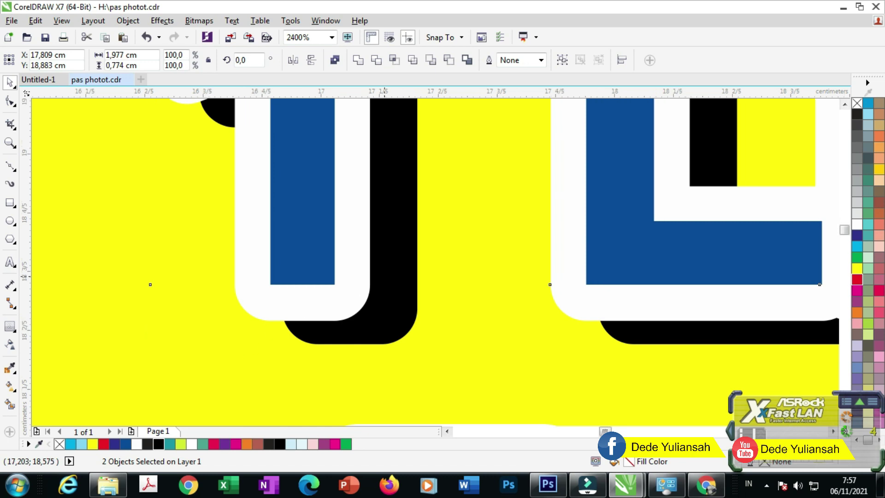
Move the black "1 Lbr" shadow closer to the text, centred at about X 17.861 cm, Y 18.83 cm
{"action": "scroll", "coordinate": [419, 266], "scroll_direction": "down", "scroll_amount": 3}
{"action": "left_click", "coordinate": [731, 266]}
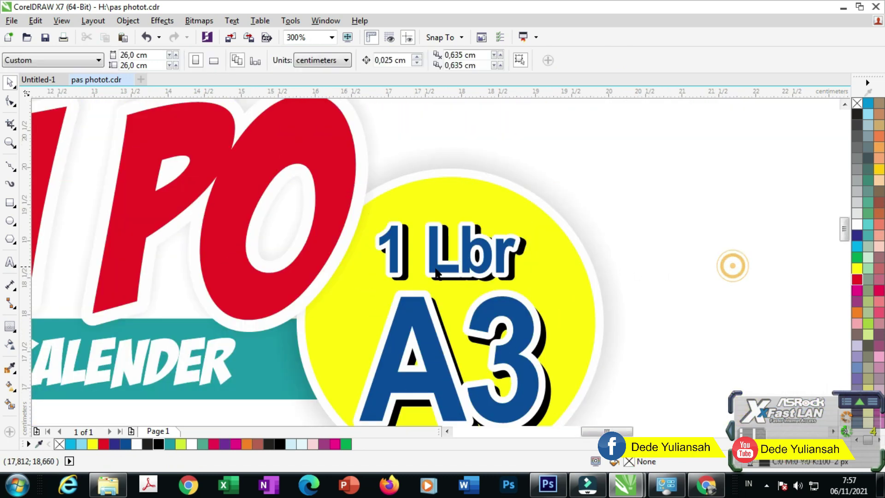
{"action": "scroll", "coordinate": [401, 278], "scroll_direction": "up", "scroll_amount": 3}
{"action": "left_click", "coordinate": [334, 289]}
{"action": "key", "text": "ctrl+Page_Down"}
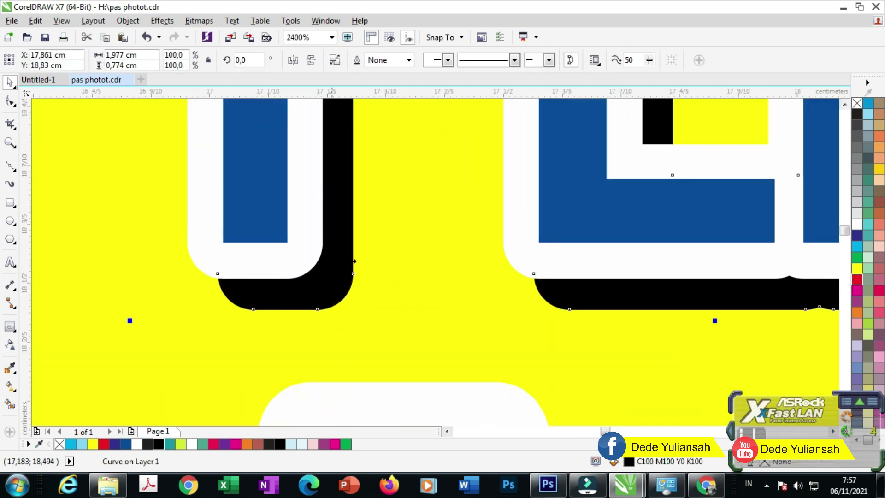
{"action": "scroll", "coordinate": [480, 264], "scroll_direction": "down", "scroll_amount": 3}
{"action": "scroll", "coordinate": [602, 325], "scroll_direction": "down", "scroll_amount": 1}
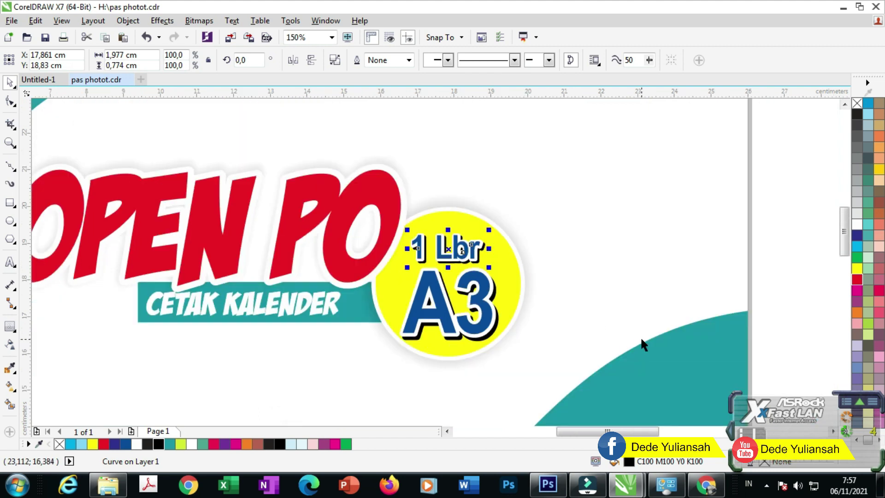
Group the "1 Lbr" lettering, its outline and shadow together with the "A3" group
{"action": "left_click_drag", "start_coordinate": [609, 350], "coordinate": [381, 222]}
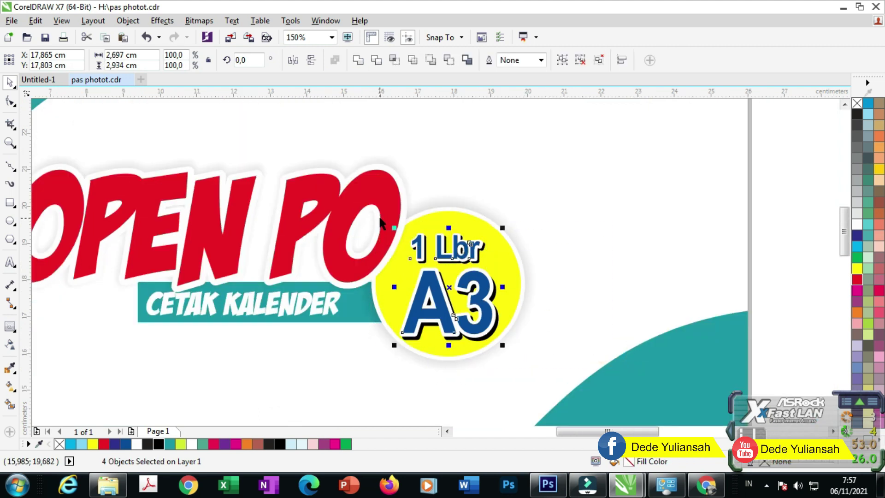
{"action": "key", "text": "ctrl+g"}
{"action": "scroll", "coordinate": [456, 212], "scroll_direction": "down", "scroll_amount": 1}
{"action": "left_click", "coordinate": [678, 248]}
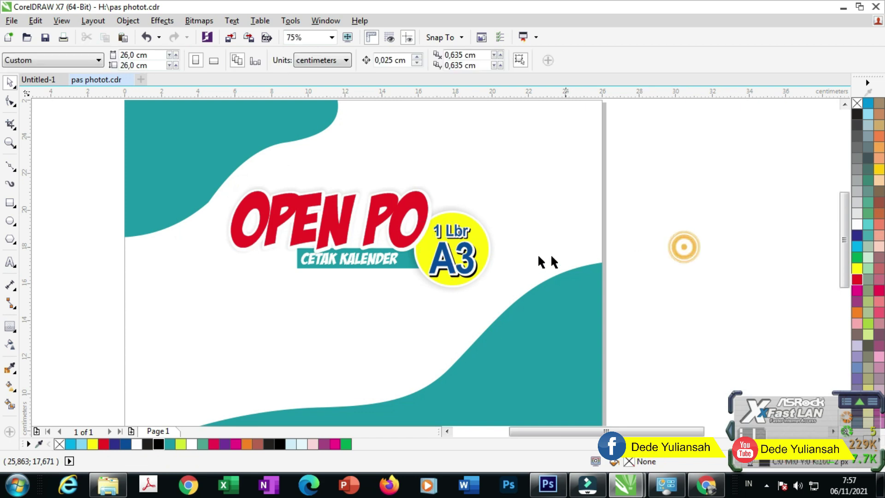
Shift the "CETAK KALENDER" text slightly right on the teal bar, centred at about X 12.497 cm
{"action": "scroll", "coordinate": [277, 256], "scroll_direction": "up", "scroll_amount": 3}
{"action": "left_click", "coordinate": [263, 249]}
{"action": "left_click_drag", "start_coordinate": [263, 246], "coordinate": [279, 246]}
{"action": "scroll", "coordinate": [455, 214], "scroll_direction": "down", "scroll_amount": 2}
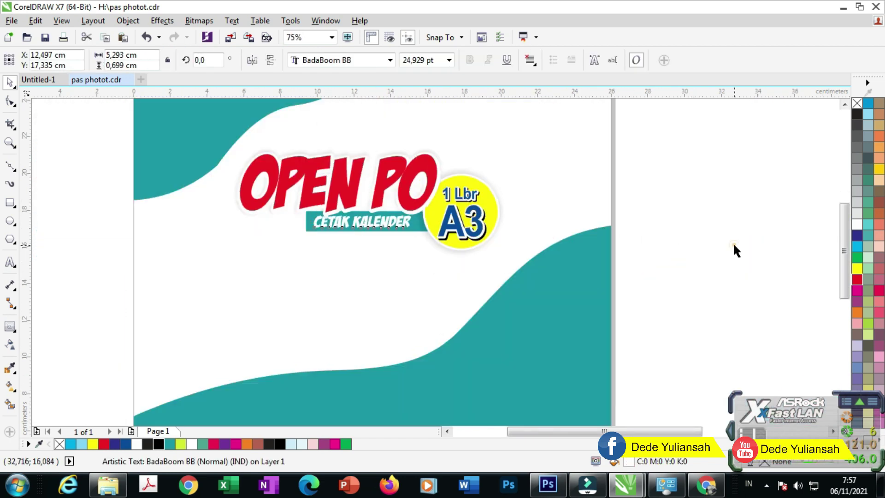
Group the heading, teal bar and badge, and move the group up to about X 12.754 cm, Y 21.463 cm
{"action": "left_click", "coordinate": [734, 242]}
{"action": "scroll", "coordinate": [579, 247], "scroll_direction": "down", "scroll_amount": 1}
{"action": "scroll", "coordinate": [398, 211], "scroll_direction": "up", "scroll_amount": 1}
{"action": "left_click_drag", "start_coordinate": [198, 159], "coordinate": [707, 290]}
{"action": "key", "text": "ctrl+g"}
{"action": "left_click_drag", "start_coordinate": [581, 248], "coordinate": [578, 192]}
Enlarge the heading group to about 16.5 cm wide and rotate it about 2.3° counterclockwise
{"action": "scroll", "coordinate": [595, 177], "scroll_direction": "down", "scroll_amount": 1}
{"action": "scroll", "coordinate": [605, 167], "scroll_direction": "up", "scroll_amount": 1}
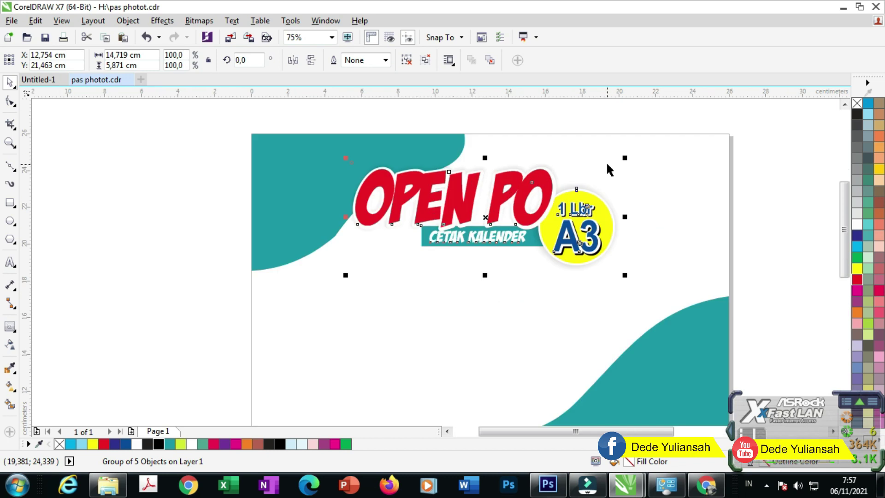
{"action": "left_click_drag", "start_coordinate": [624, 159], "coordinate": [638, 146]}
{"action": "left_click", "coordinate": [599, 196]}
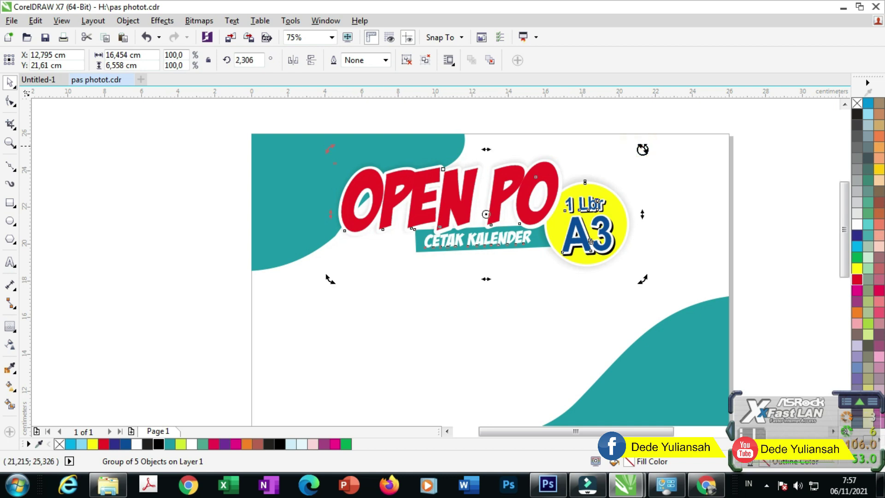
Scale the heading group up to about 19.4 × 7.7 cm and centre it at about X 13.69 cm, Y 21.61 cm
{"action": "left_click", "coordinate": [740, 230]}
{"action": "left_click_drag", "start_coordinate": [389, 225], "coordinate": [669, 289]}
{"action": "left_click_drag", "start_coordinate": [619, 237], "coordinate": [627, 240]}
{"action": "scroll", "coordinate": [370, 188], "scroll_direction": "down", "scroll_amount": 2}
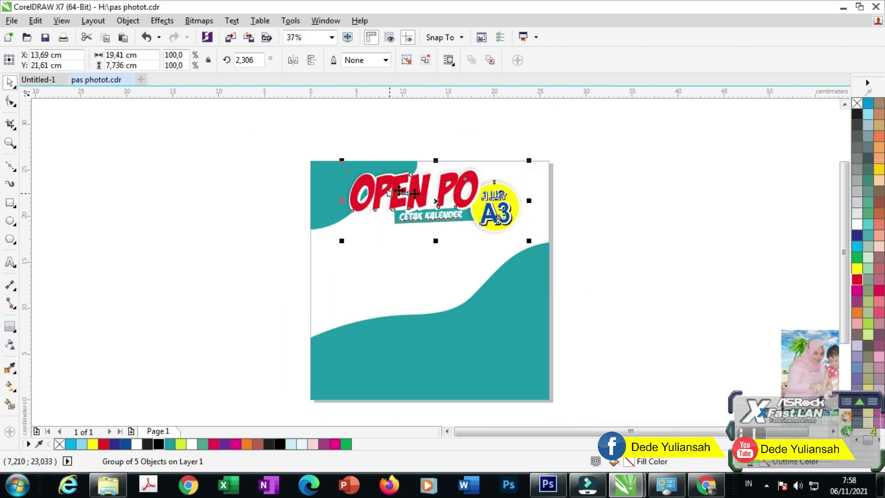
{"action": "left_click", "coordinate": [657, 225]}
{"action": "scroll", "coordinate": [574, 253], "scroll_direction": "down", "scroll_amount": 2}
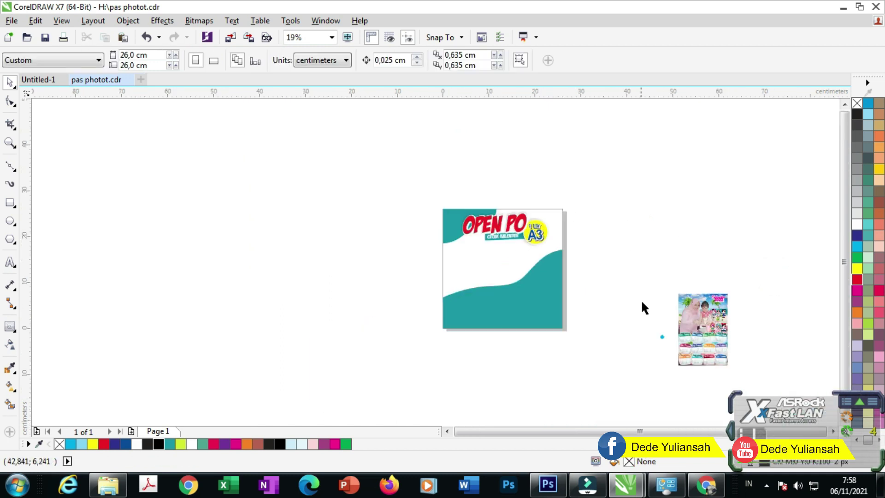
Move the small blue eight-sided star into the upper teal corner at about X 1.613 cm, Y 25.197 cm and remove its fill
{"action": "scroll", "coordinate": [644, 309], "scroll_direction": "up", "scroll_amount": 2}
{"action": "key", "text": "y"}
{"action": "mouse_move", "coordinate": [654, 341]}
{"action": "left_mouse_down"}
{"action": "mouse_move", "coordinate": [664, 351]}
{"action": "mouse_move", "coordinate": [279, 132]}
{"action": "left_mouse_up"}
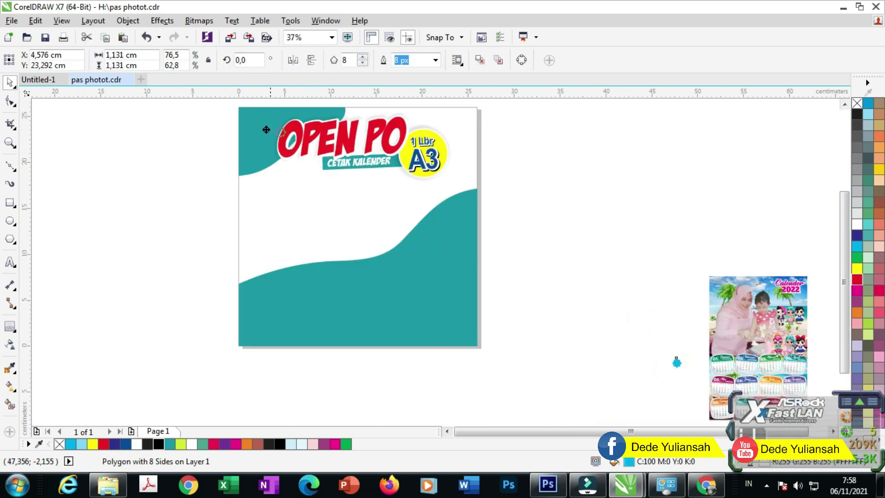
{"action": "scroll", "coordinate": [248, 114], "scroll_direction": "up", "scroll_amount": 4}
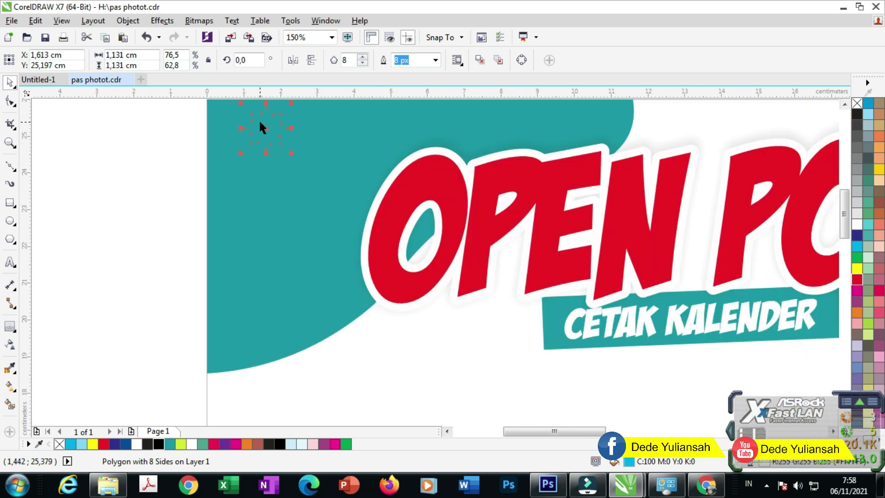
{"action": "left_click", "coordinate": [857, 104]}
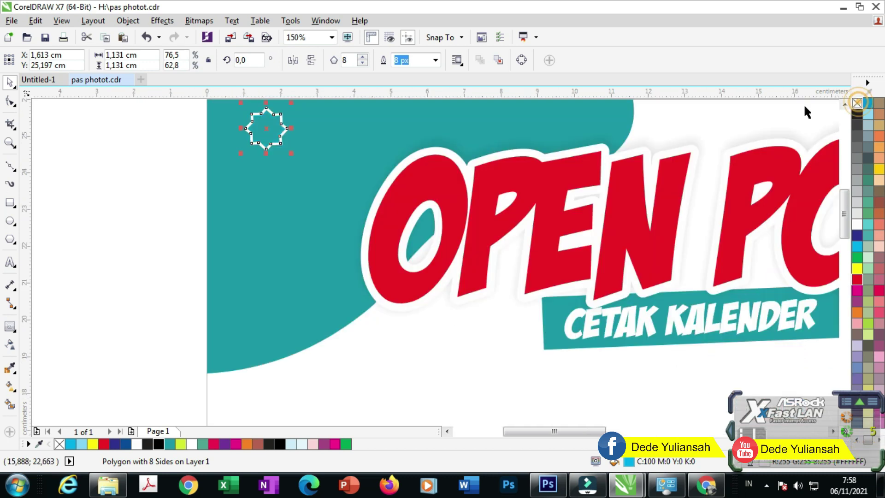
Reposition the white outlined star in the upper teal corner and duplicate it downward twice to form a column of three
{"action": "scroll", "coordinate": [471, 187], "scroll_direction": "down", "scroll_amount": 2}
{"action": "scroll", "coordinate": [367, 154], "scroll_direction": "up", "scroll_amount": 2}
{"action": "left_click_drag", "start_coordinate": [369, 163], "coordinate": [356, 189]}
{"action": "left_click_drag", "start_coordinate": [365, 189], "coordinate": [364, 239]}
{"action": "key", "text": "ctrl+r"}
{"action": "scroll", "coordinate": [375, 182], "scroll_direction": "down", "scroll_amount": 2}
{"action": "left_click", "coordinate": [338, 179]}
{"action": "scroll", "coordinate": [326, 157], "scroll_direction": "down", "scroll_amount": 2}
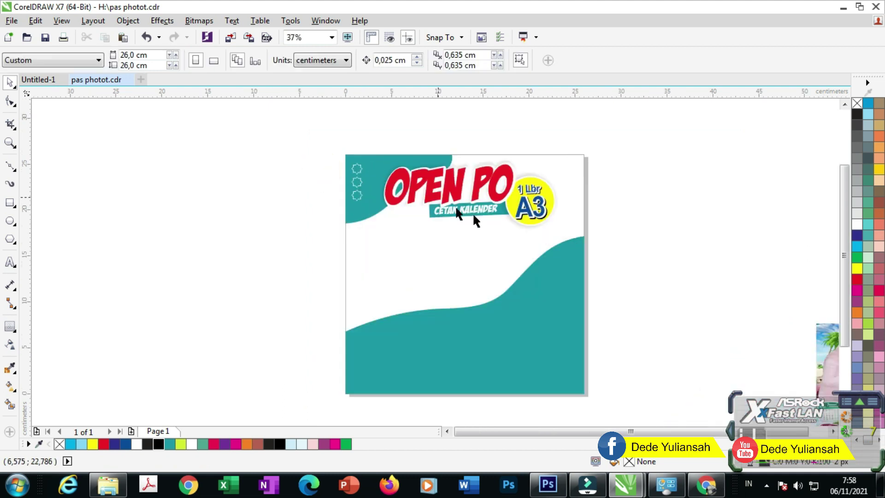
Move the calendar sample onto the poster beneath the heading, centred at about X 11.794 cm, Y 10.569 cm
{"action": "scroll", "coordinate": [666, 241], "scroll_direction": "down", "scroll_amount": 2}
{"action": "scroll", "coordinate": [576, 292], "scroll_direction": "up", "scroll_amount": 2}
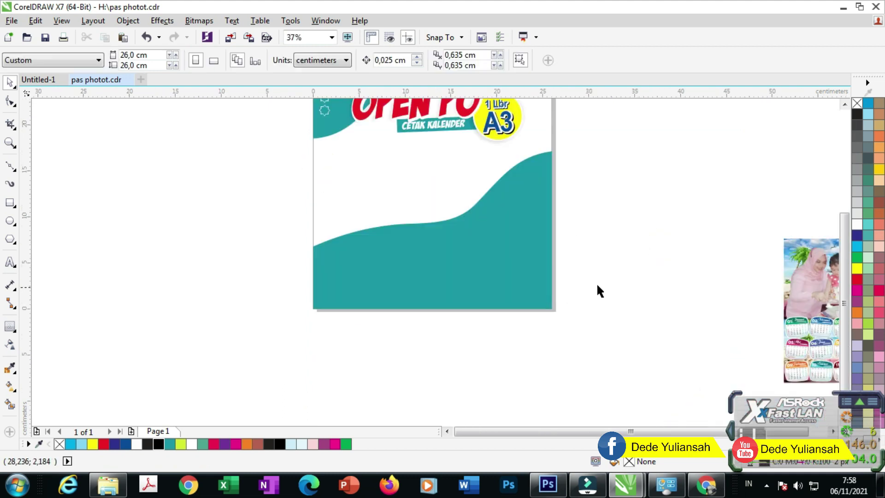
{"action": "scroll", "coordinate": [612, 277], "scroll_direction": "down", "scroll_amount": 2}
{"action": "left_click_drag", "start_coordinate": [729, 285], "coordinate": [530, 240]}
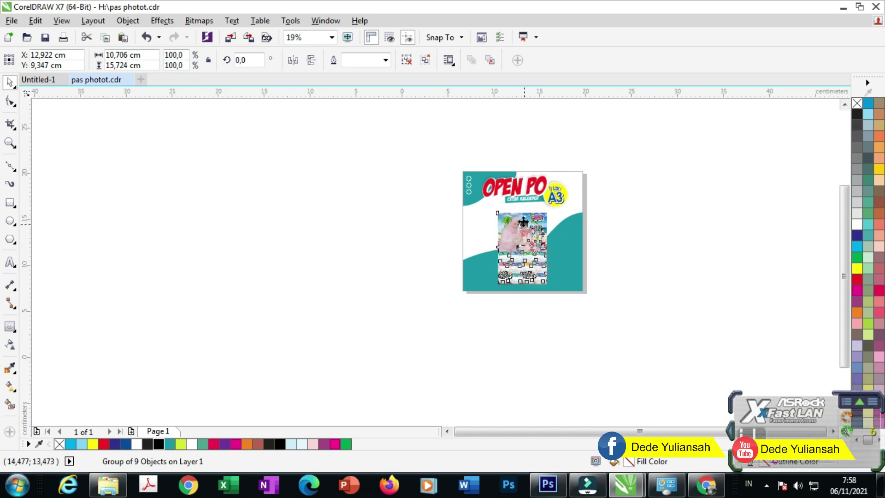
{"action": "scroll", "coordinate": [527, 227], "scroll_direction": "up", "scroll_amount": 2}
{"action": "left_click_drag", "start_coordinate": [511, 215], "coordinate": [500, 204]}
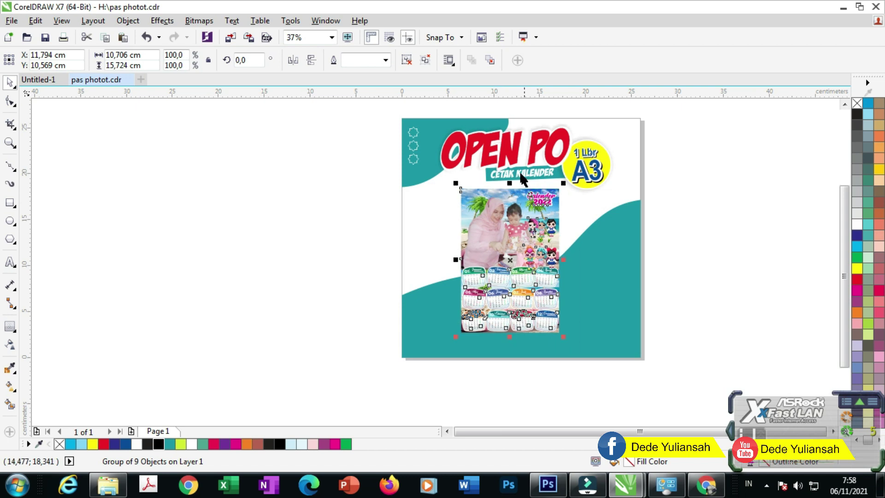
Move the teal bar and its "CETAK KALENDER" text slightly down and left to about X 13.164 cm, Y 19.873 cm
{"action": "scroll", "coordinate": [522, 177], "scroll_direction": "up", "scroll_amount": 2}
{"action": "left_click", "coordinate": [549, 186]}
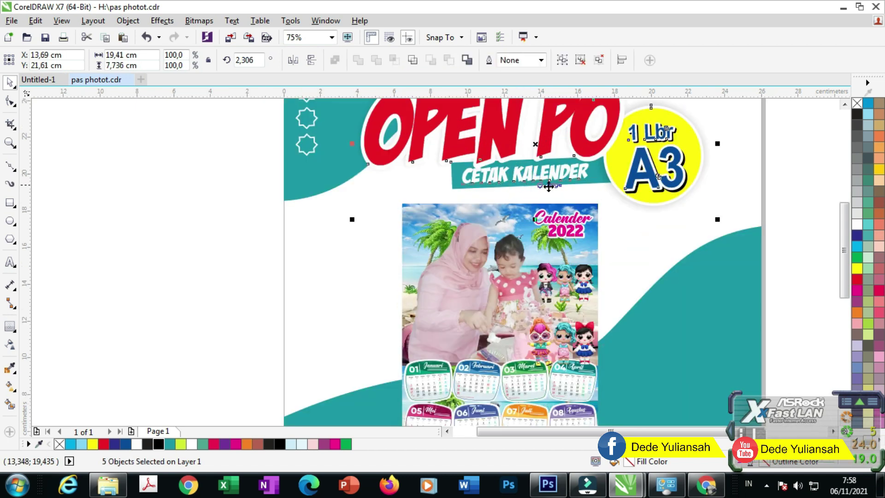
{"action": "left_click", "coordinate": [354, 239]}
{"action": "left_click_drag", "start_coordinate": [666, 247], "coordinate": [427, 131]}
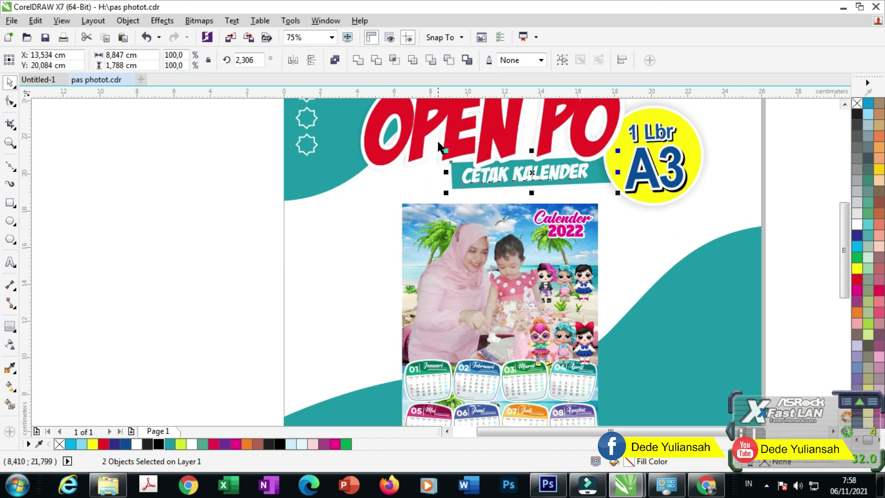
{"action": "scroll", "coordinate": [511, 164], "scroll_direction": "up", "scroll_amount": 1}
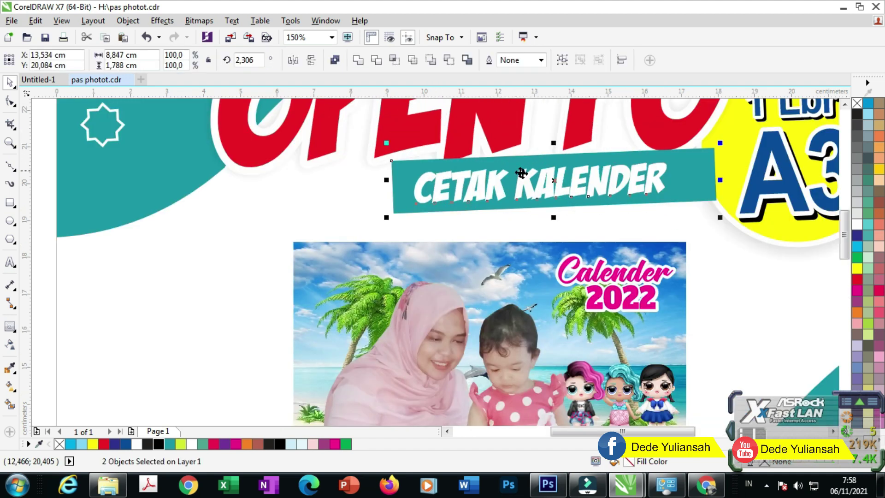
{"action": "scroll", "coordinate": [512, 187], "scroll_direction": "down", "scroll_amount": 1}
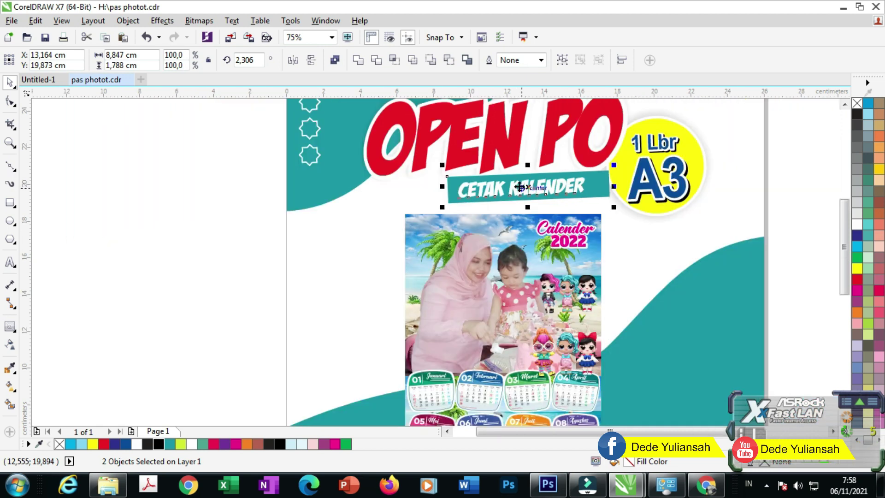
Stretch the teal bar behind "CETAK KALENDER" towards the yellow badge so its end tucks against the badge
{"action": "left_click", "coordinate": [659, 177]}
{"action": "scroll", "coordinate": [572, 111], "scroll_direction": "up", "scroll_amount": 2}
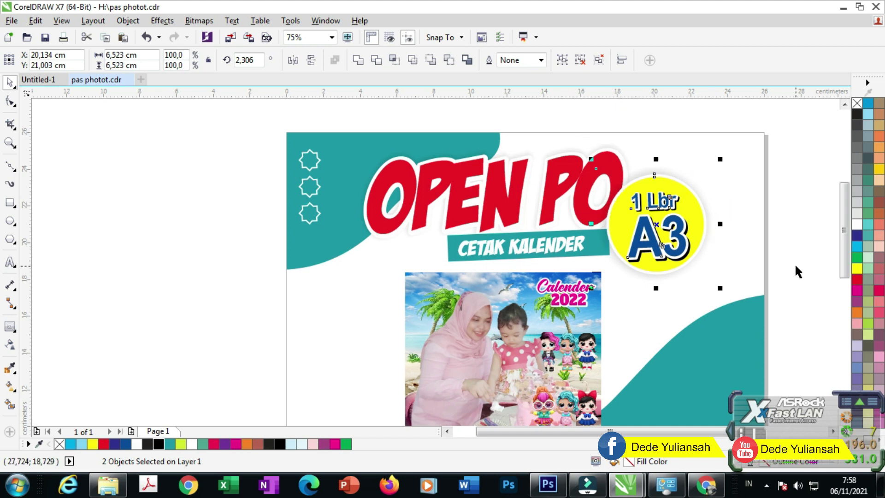
{"action": "left_click", "coordinate": [770, 261]}
{"action": "left_click", "coordinate": [604, 251]}
{"action": "scroll", "coordinate": [631, 247], "scroll_direction": "up", "scroll_amount": 1}
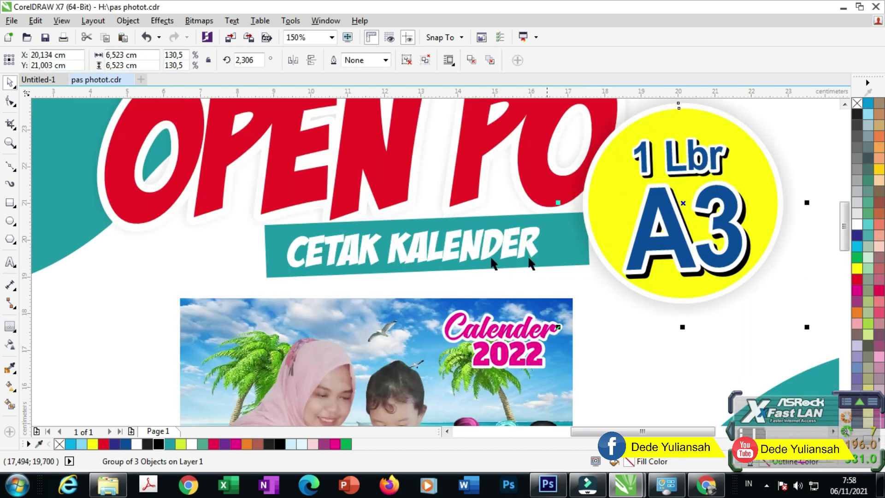
{"action": "left_click", "coordinate": [280, 232]}
{"action": "left_click_drag", "start_coordinate": [592, 246], "coordinate": [619, 245]}
{"action": "scroll", "coordinate": [576, 225], "scroll_direction": "down", "scroll_amount": 1}
{"action": "left_click", "coordinate": [730, 227]}
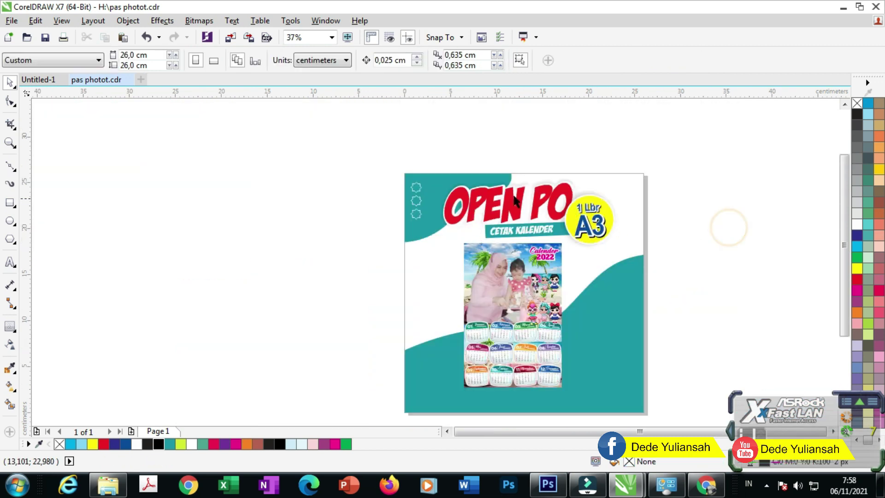
{"action": "left_click", "coordinate": [736, 214]}
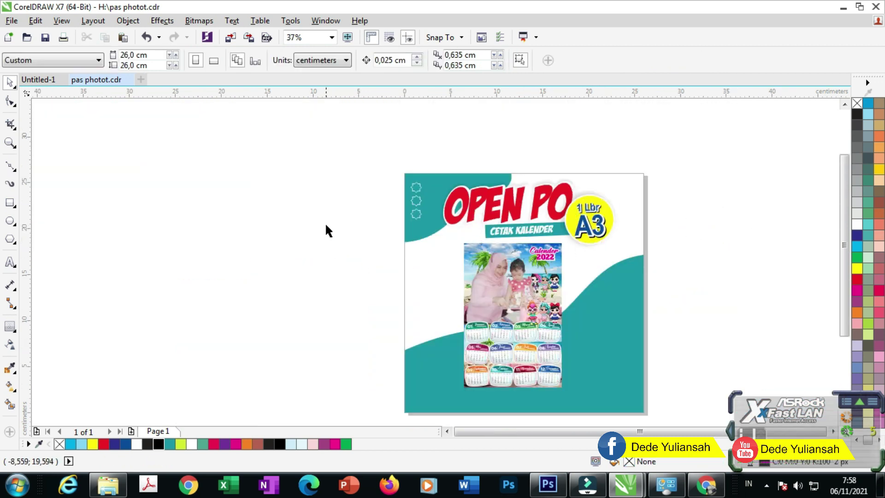
Draw a circle about 0.388 cm wide near the poster's edge beside the calendar, fill it teal and remove its outline
{"action": "left_click", "coordinate": [10, 222]}
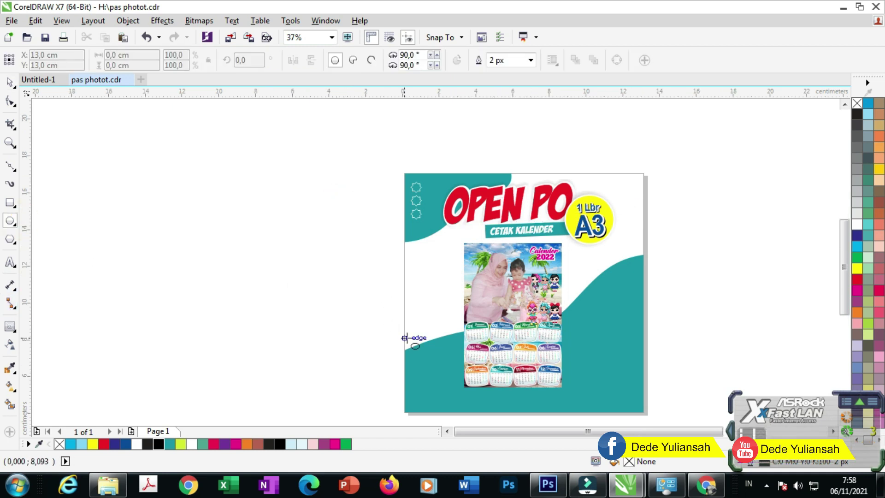
{"action": "scroll", "coordinate": [404, 336], "scroll_direction": "up", "scroll_amount": 2}
{"action": "scroll", "coordinate": [400, 318], "scroll_direction": "down", "scroll_amount": 2}
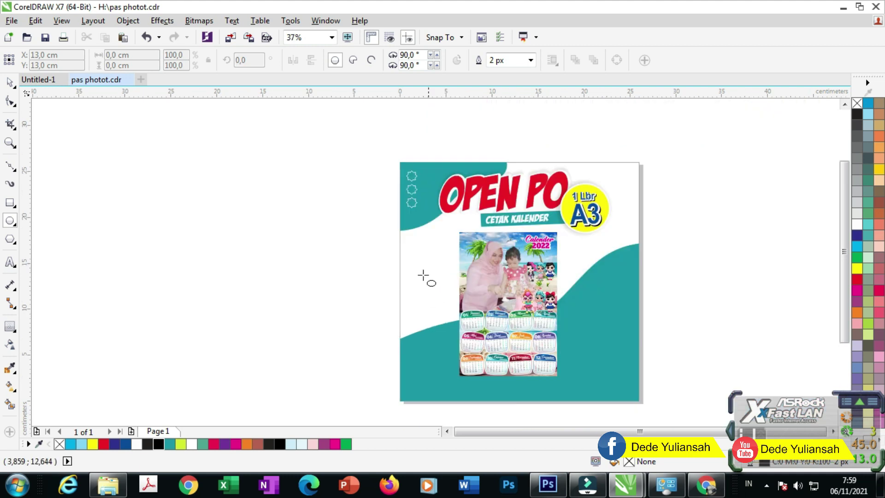
{"action": "scroll", "coordinate": [402, 258], "scroll_direction": "up", "scroll_amount": 4}
{"action": "left_click", "coordinate": [365, 241]}
{"action": "left_click_drag", "start_coordinate": [381, 257], "coordinate": [371, 248]}
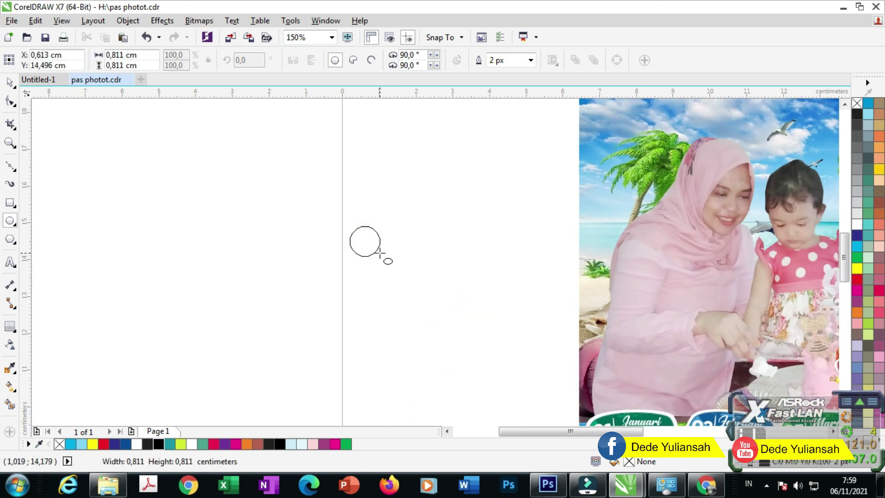
{"action": "left_click", "coordinate": [170, 444]}
{"action": "left_click", "coordinate": [11, 83]}
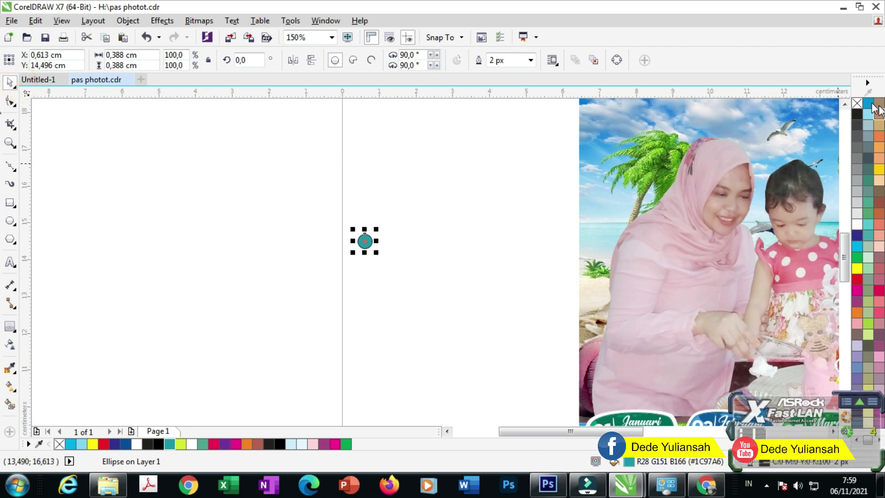
{"action": "right_click", "coordinate": [857, 104]}
Resize the teal dot to about 0.3 cm and duplicate it sideways at even spacing into a row of six dots
{"action": "scroll", "coordinate": [374, 235], "scroll_direction": "up", "scroll_amount": 2}
{"action": "left_click_drag", "start_coordinate": [377, 232], "coordinate": [406, 278]}
{"action": "key", "text": "ctrl+r"}
{"action": "key", "text": "ctrl+r"}
{"action": "key", "text": "ctrl+r"}
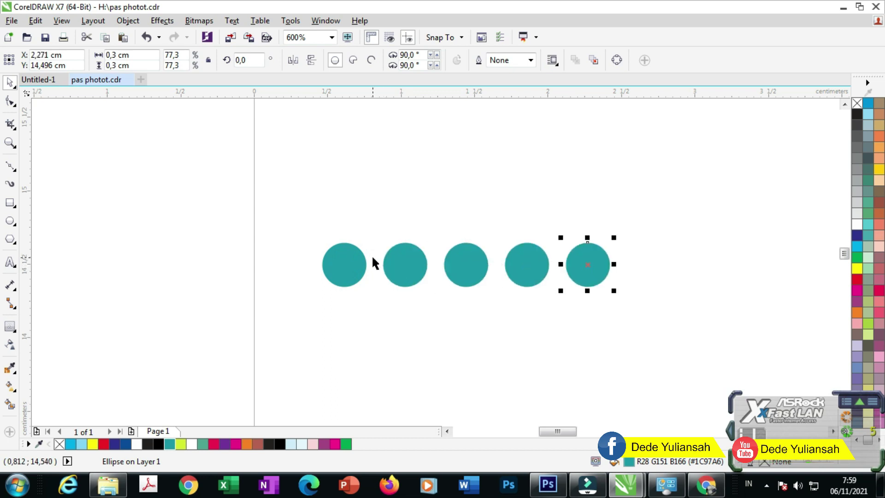
{"action": "key", "text": "ctrl+r"}
{"action": "scroll", "coordinate": [461, 201], "scroll_direction": "down", "scroll_amount": 1}
{"action": "scroll", "coordinate": [473, 205], "scroll_direction": "down", "scroll_amount": 1}
{"action": "left_click", "coordinate": [353, 196]}
{"action": "scroll", "coordinate": [395, 204], "scroll_direction": "down", "scroll_amount": 1}
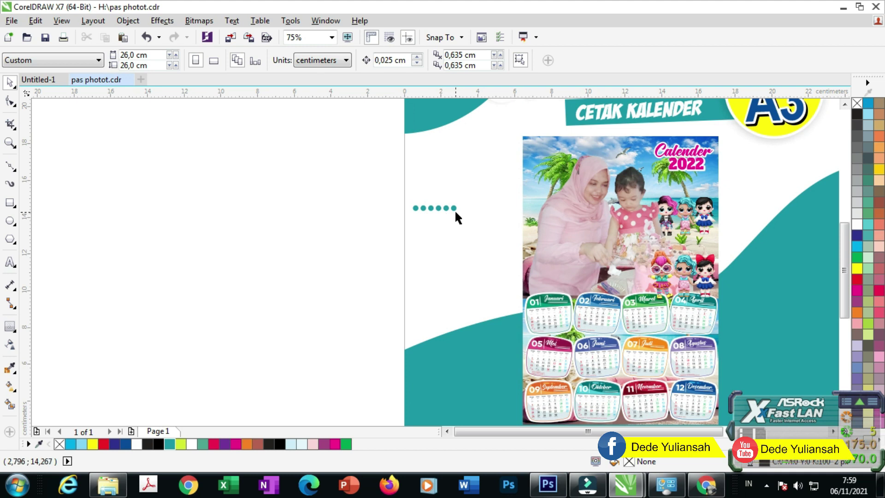
Add a seventh dot to the row and scale the whole row down to about 2.156 × 0.233 cm
{"action": "scroll", "coordinate": [453, 213], "scroll_direction": "up", "scroll_amount": 2}
{"action": "left_click_drag", "start_coordinate": [459, 210], "coordinate": [495, 224]}
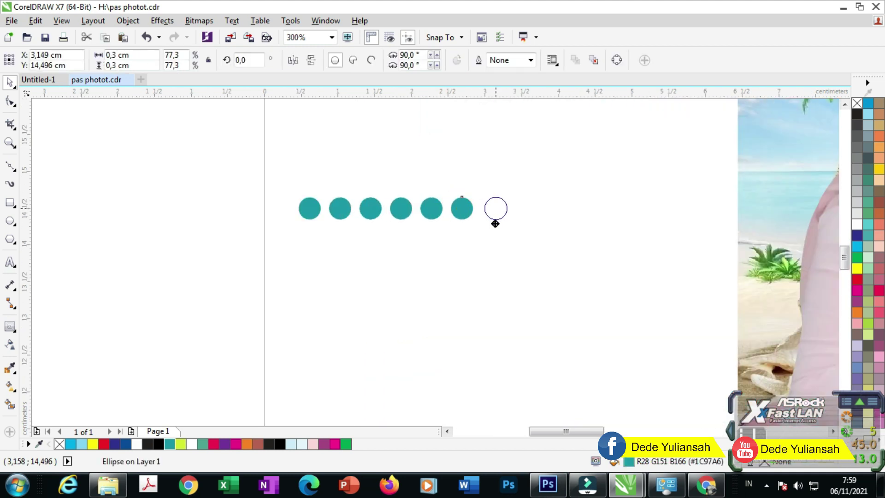
{"action": "left_click_drag", "start_coordinate": [229, 178], "coordinate": [486, 227]}
{"action": "scroll", "coordinate": [489, 226], "scroll_direction": "down", "scroll_amount": 3}
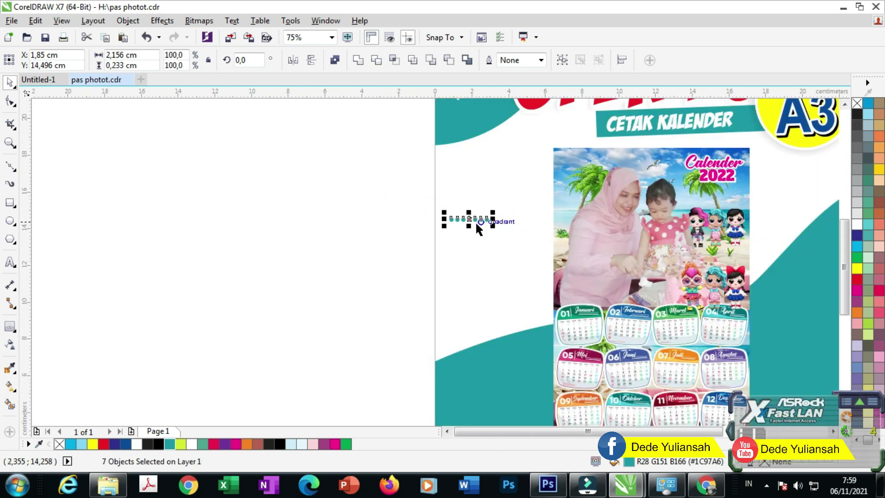
Duplicate the dot row downward six times at even spacing to form a grid of seven rows
{"action": "scroll", "coordinate": [463, 221], "scroll_direction": "up", "scroll_amount": 3}
{"action": "left_click_drag", "start_coordinate": [463, 205], "coordinate": [463, 231]}
{"action": "scroll", "coordinate": [463, 231], "scroll_direction": "down", "scroll_amount": 3}
{"action": "key", "text": "ctrl+r"}
{"action": "key", "text": "ctrl+r"}
{"action": "key", "text": "ctrl+r"}
{"action": "key", "text": "ctrl+r"}
{"action": "key", "text": "ctrl+r"}
Group all the teal dots and enlarge the group to about 2.758 × 3.345 cm
{"action": "left_click_drag", "start_coordinate": [391, 198], "coordinate": [510, 277]}
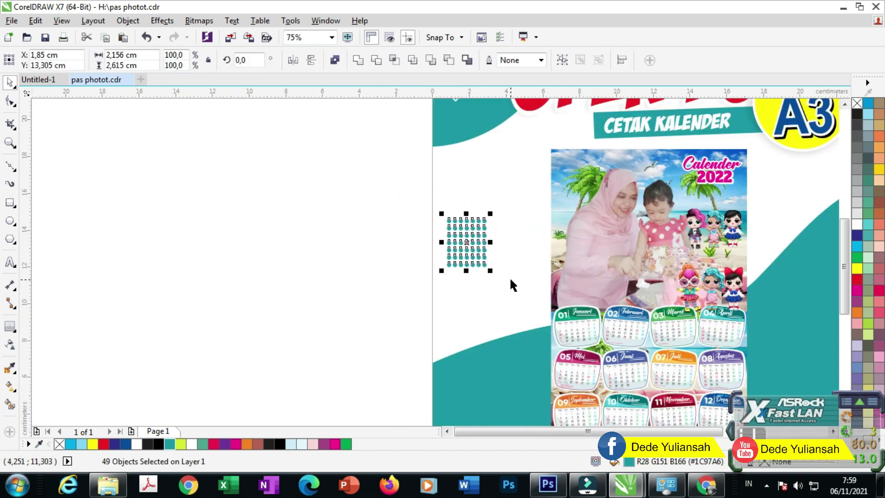
{"action": "key", "text": "ctrl+g"}
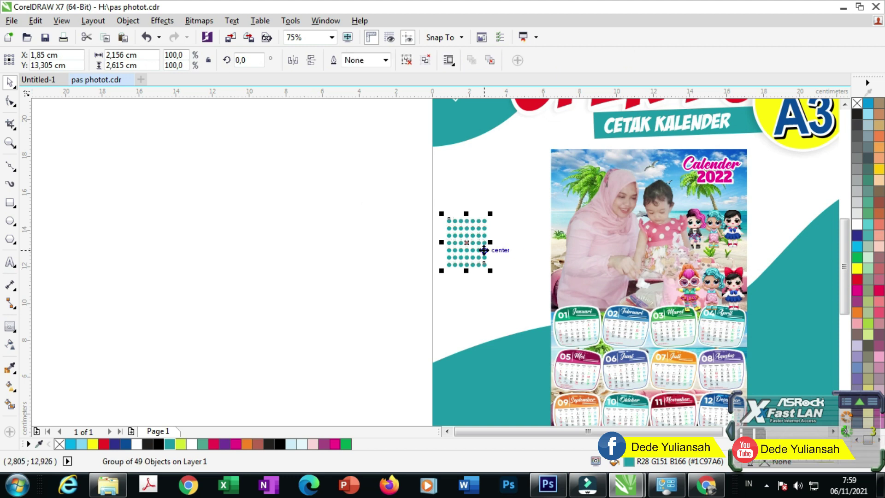
{"action": "left_click_drag", "start_coordinate": [491, 271], "coordinate": [503, 285]}
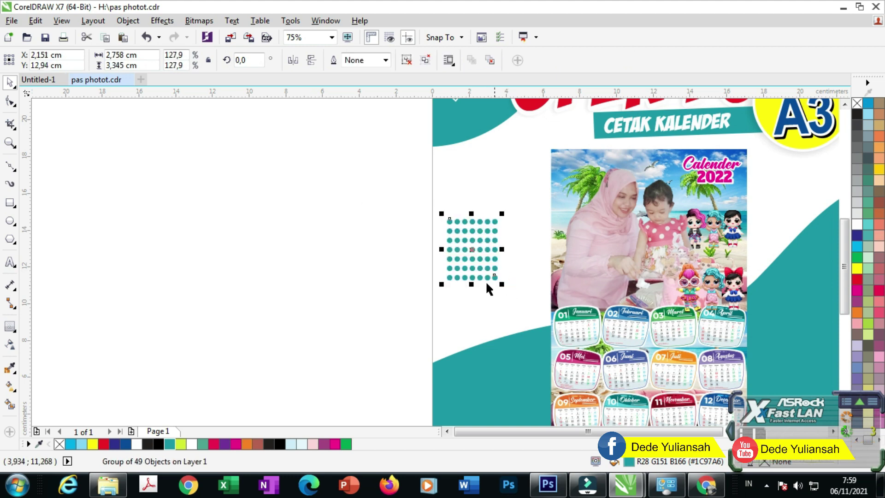
Place a copy of the dot grid in the poster's upper white corner beyond the yellow badge
{"action": "scroll", "coordinate": [478, 277], "scroll_direction": "down", "scroll_amount": 1}
{"action": "left_click", "coordinate": [427, 263]}
{"action": "left_click", "coordinate": [474, 257]}
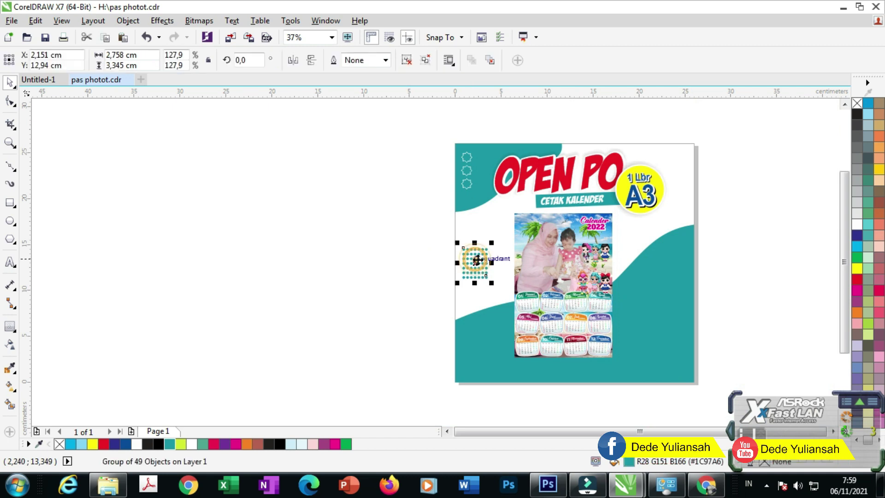
{"action": "scroll", "coordinate": [478, 260], "scroll_direction": "up", "scroll_amount": 1}
{"action": "left_click_drag", "start_coordinate": [478, 260], "coordinate": [552, 231]}
{"action": "scroll", "coordinate": [506, 261], "scroll_direction": "down", "scroll_amount": 2}
{"action": "scroll", "coordinate": [582, 205], "scroll_direction": "up", "scroll_amount": 2}
{"action": "left_click", "coordinate": [675, 223]}
{"action": "scroll", "coordinate": [445, 194], "scroll_direction": "down", "scroll_amount": 2}
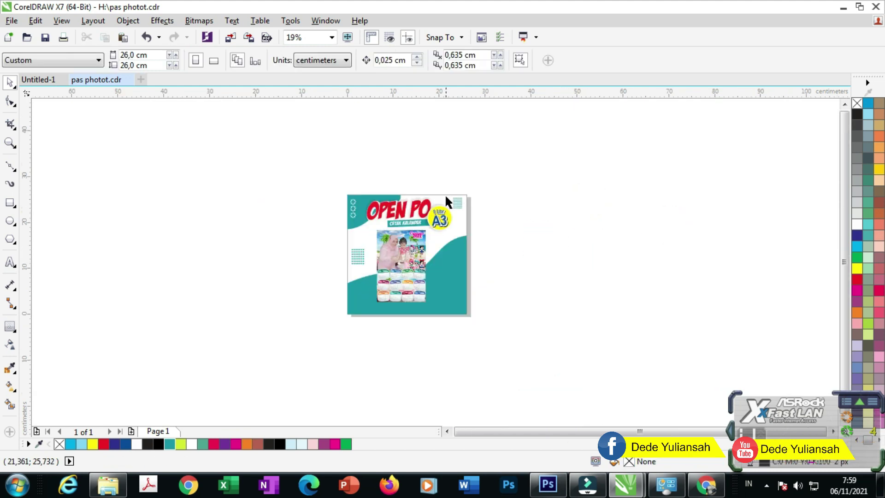
Shift the calendar sample about 0.5 cm to the right beneath the heading
{"action": "scroll", "coordinate": [383, 300], "scroll_direction": "up", "scroll_amount": 1}
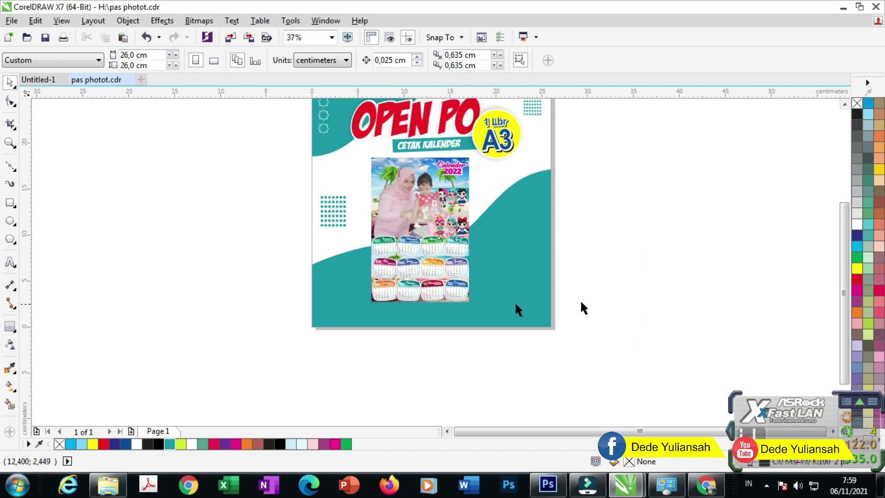
{"action": "scroll", "coordinate": [302, 295], "scroll_direction": "up", "scroll_amount": 1}
{"action": "scroll", "coordinate": [432, 291], "scroll_direction": "down", "scroll_amount": 1}
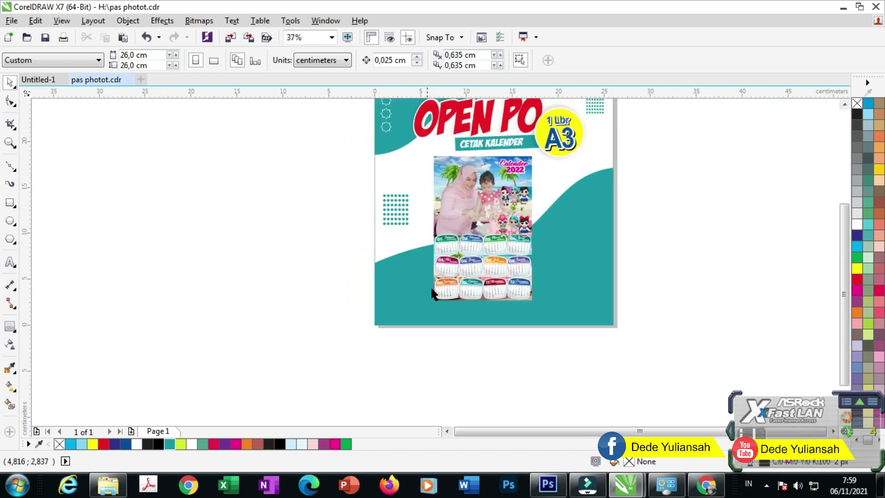
{"action": "scroll", "coordinate": [524, 156], "scroll_direction": "up", "scroll_amount": 1}
{"action": "left_click_drag", "start_coordinate": [517, 163], "coordinate": [526, 164]}
{"action": "scroll", "coordinate": [526, 164], "scroll_direction": "down", "scroll_amount": 2}
{"action": "left_click", "coordinate": [628, 214]}
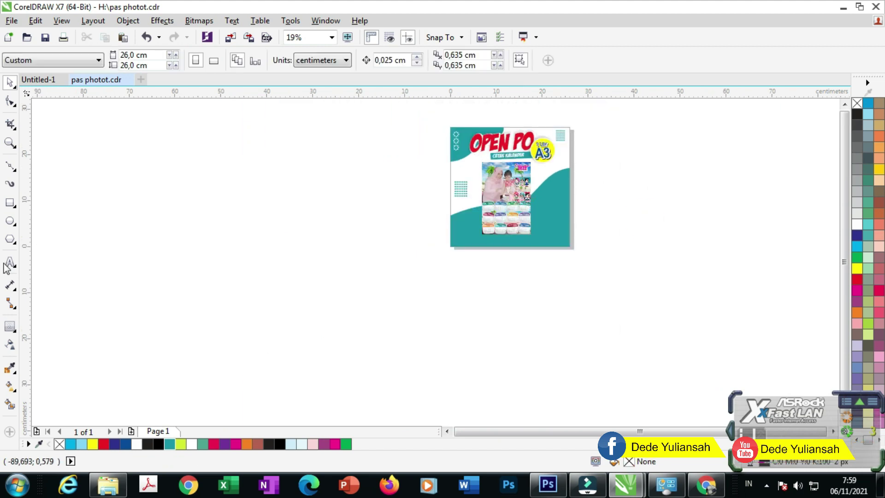
Add the two-line text "Harga PPKM" in Arial 24 pt on the lower teal area beside the calendar
{"action": "left_click", "coordinate": [10, 262]}
{"action": "scroll", "coordinate": [456, 224], "scroll_direction": "up", "scroll_amount": 2}
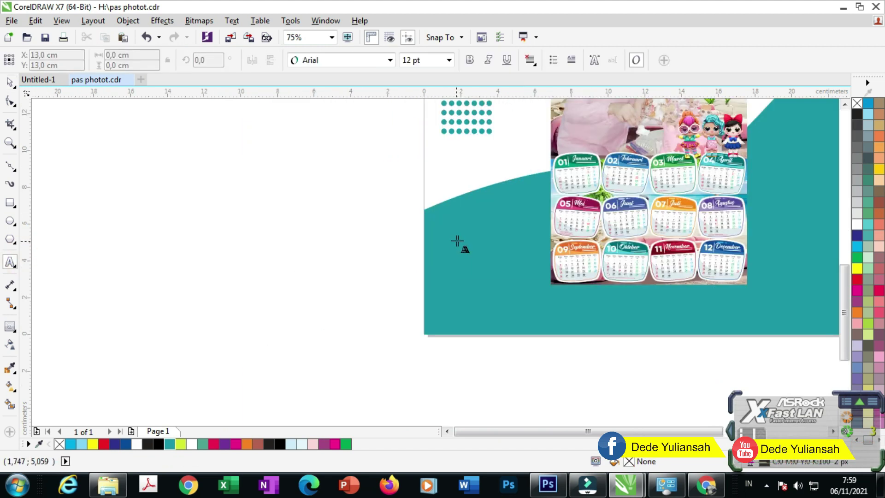
{"action": "scroll", "coordinate": [456, 241], "scroll_direction": "up", "scroll_amount": 1}
{"action": "left_click", "coordinate": [453, 255]}
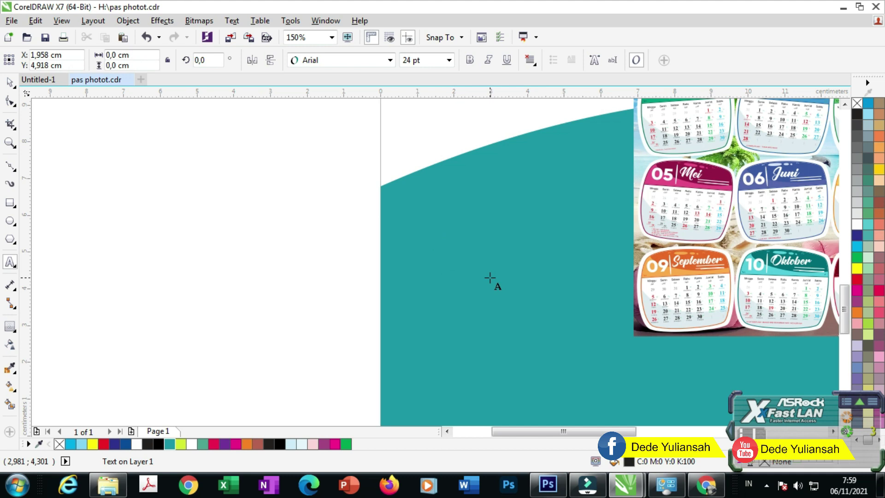
{"action": "type", "text": "h"}
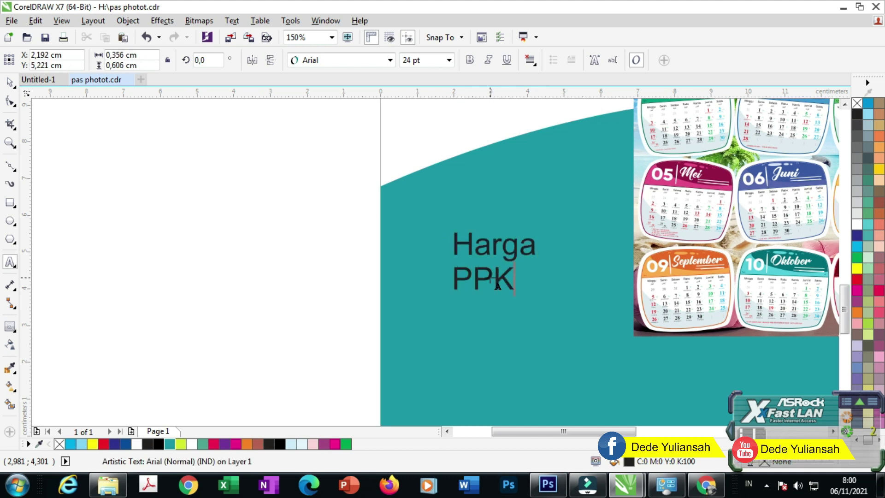
{"action": "left_click", "coordinate": [12, 83]}
{"action": "left_click", "coordinate": [10, 221]}
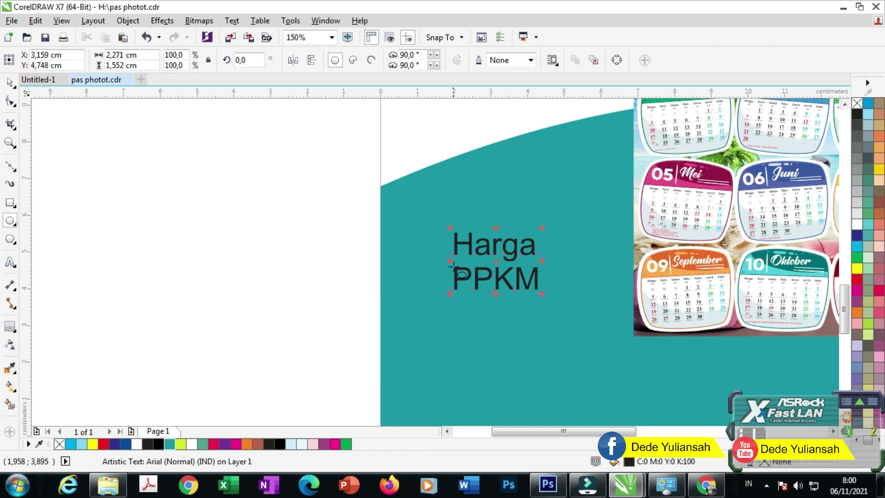
{"action": "left_click_drag", "start_coordinate": [401, 206], "coordinate": [619, 371]}
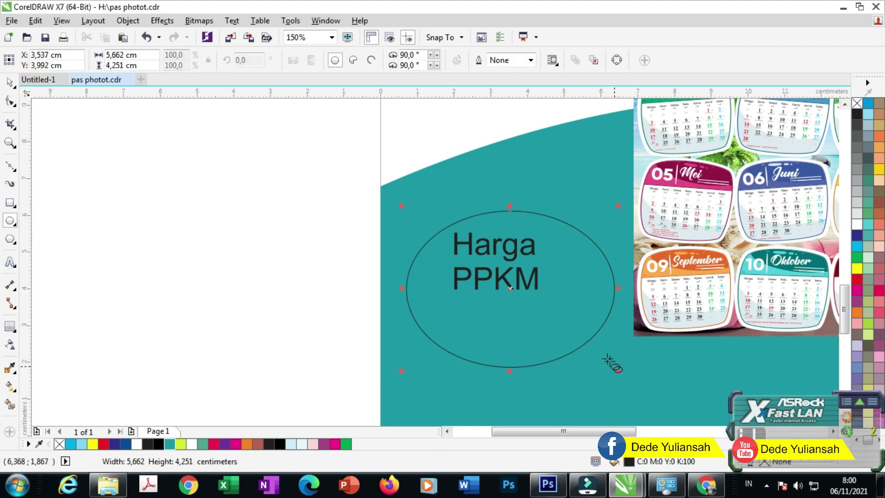
{"action": "left_click", "coordinate": [14, 332]}
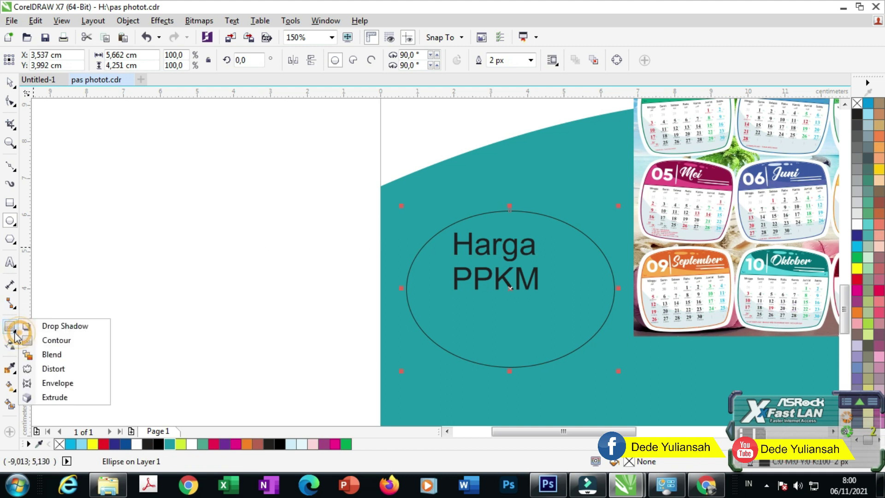
{"action": "left_click", "coordinate": [28, 369]}
{"action": "left_click_drag", "start_coordinate": [507, 317], "coordinate": [522, 317]}
{"action": "key", "text": "ctrl+z"}
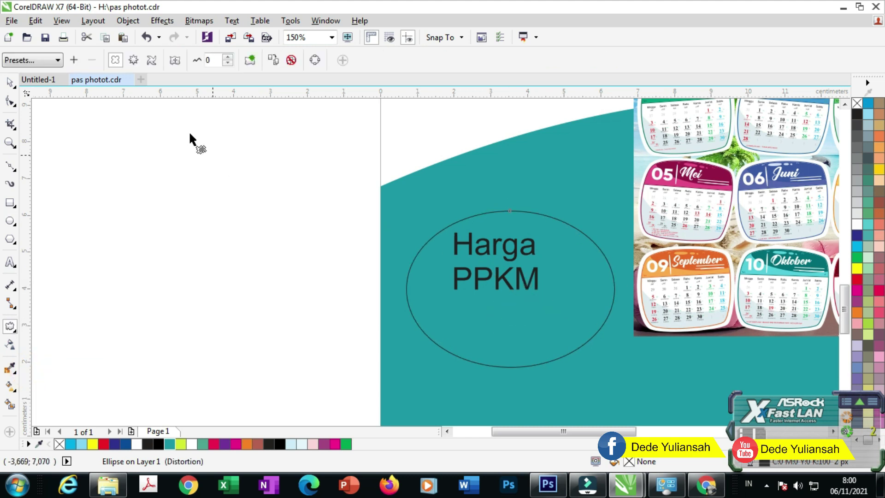
{"action": "left_click_drag", "start_coordinate": [519, 295], "coordinate": [714, 419]}
{"action": "left_click", "coordinate": [11, 101]}
{"action": "scroll", "coordinate": [514, 217], "scroll_direction": "up", "scroll_amount": 2}
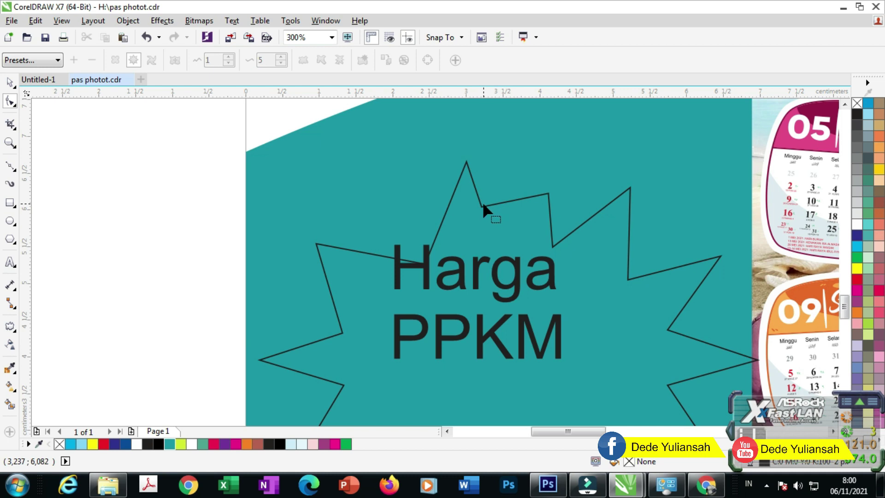
{"action": "scroll", "coordinate": [419, 187], "scroll_direction": "down", "scroll_amount": 4}
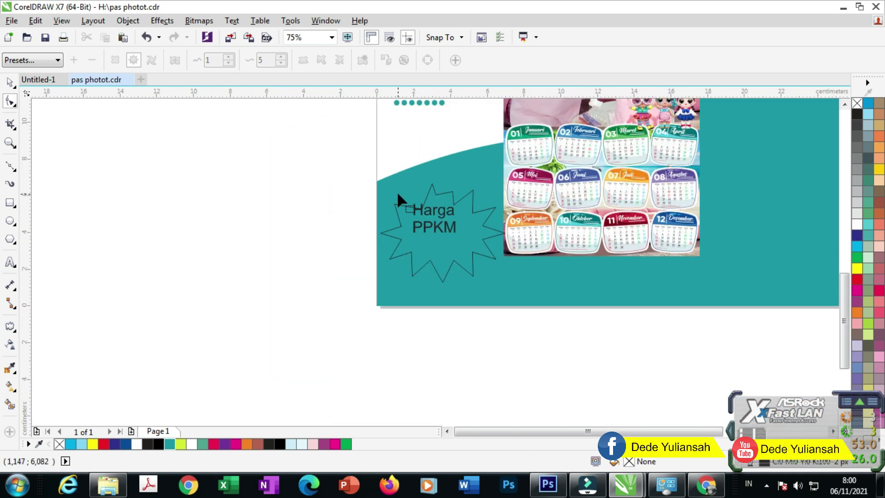
{"action": "scroll", "coordinate": [398, 193], "scroll_direction": "up", "scroll_amount": 2}
{"action": "left_click", "coordinate": [10, 328]}
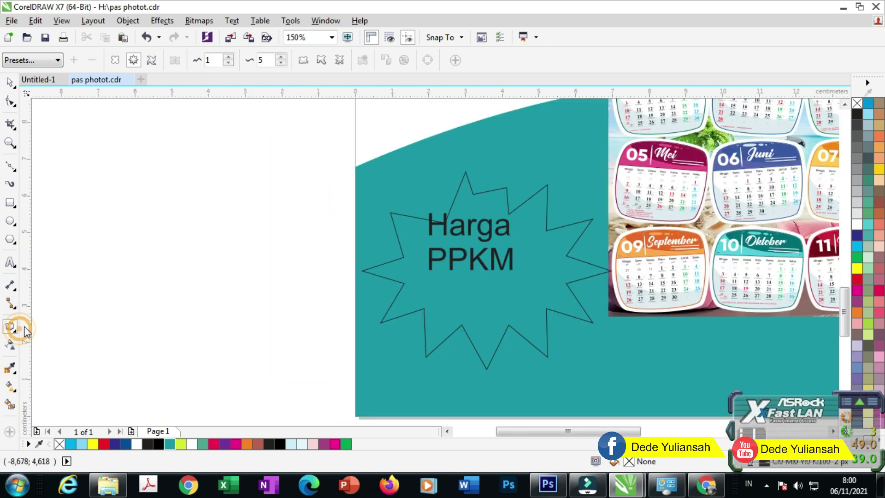
{"action": "left_click_drag", "start_coordinate": [480, 298], "coordinate": [509, 288]}
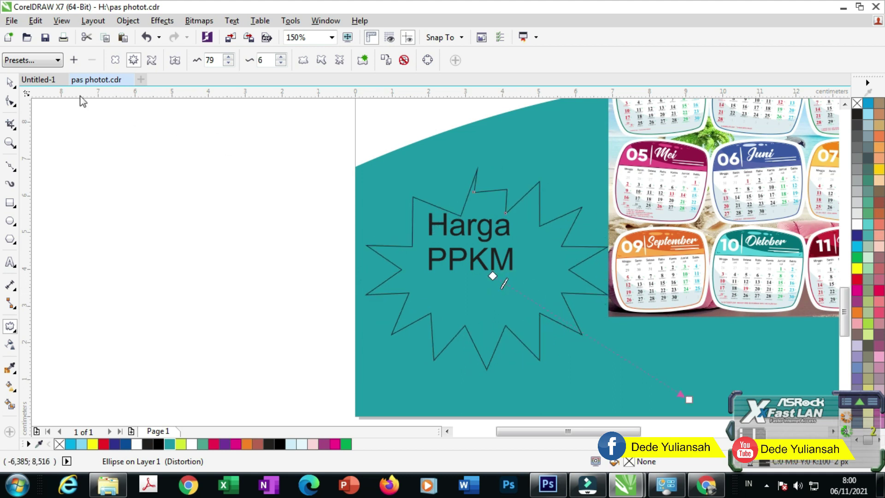
{"action": "left_click", "coordinate": [13, 103]}
{"action": "left_click", "coordinate": [494, 187]}
{"action": "left_click", "coordinate": [10, 83]}
{"action": "left_click", "coordinate": [144, 185]}
{"action": "scroll", "coordinate": [431, 249], "scroll_direction": "down", "scroll_amount": 2}
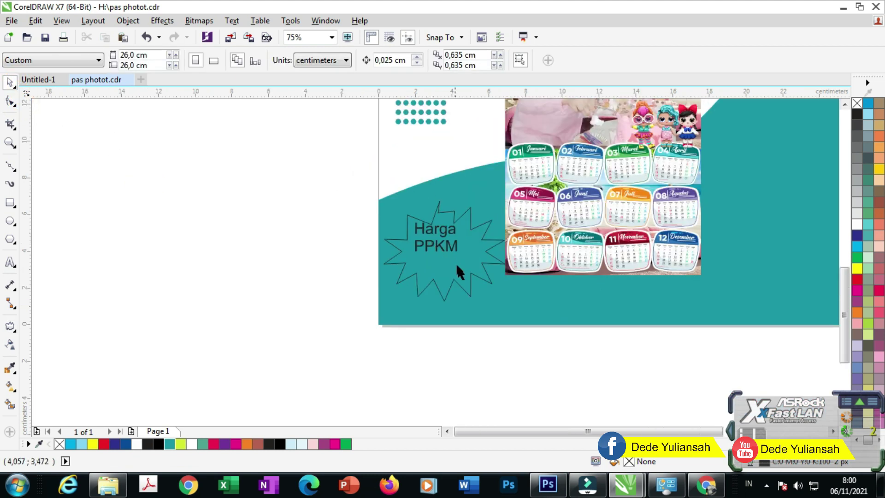
{"action": "left_click", "coordinate": [466, 281]}
{"action": "scroll", "coordinate": [447, 222], "scroll_direction": "up", "scroll_amount": 2}
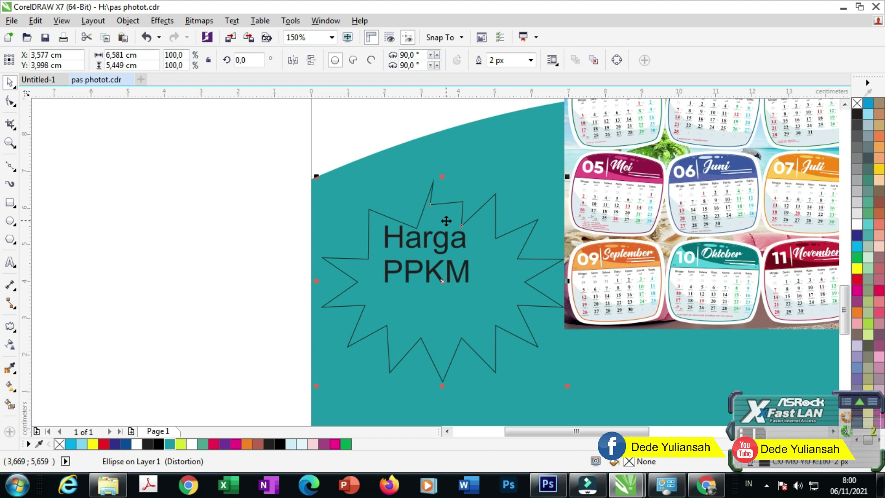
{"action": "key", "text": "Delete"}
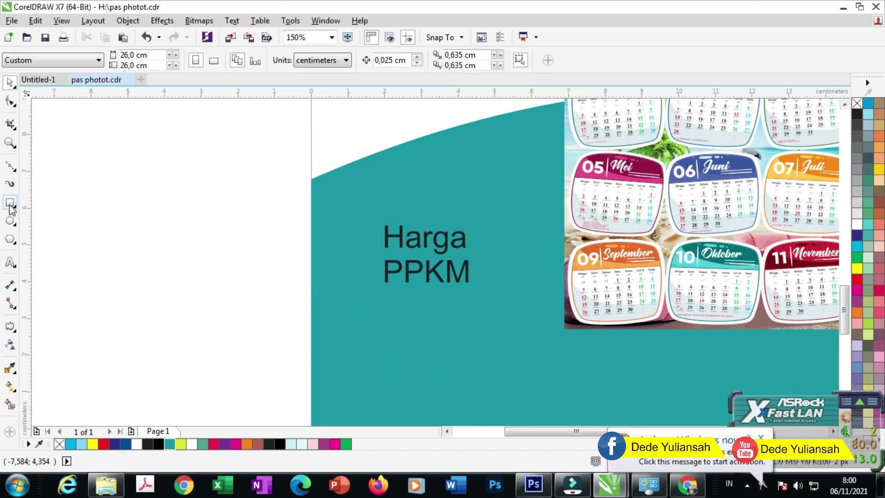
Draw an ellipse around the "Harga PPKM" text and zipper-distort it into a starburst with amplitude 100 and frequency 5
{"action": "left_click", "coordinate": [10, 221]}
{"action": "left_click_drag", "start_coordinate": [359, 205], "coordinate": [539, 351]}
{"action": "left_click", "coordinate": [11, 327]}
{"action": "left_click_drag", "start_coordinate": [461, 294], "coordinate": [756, 331]}
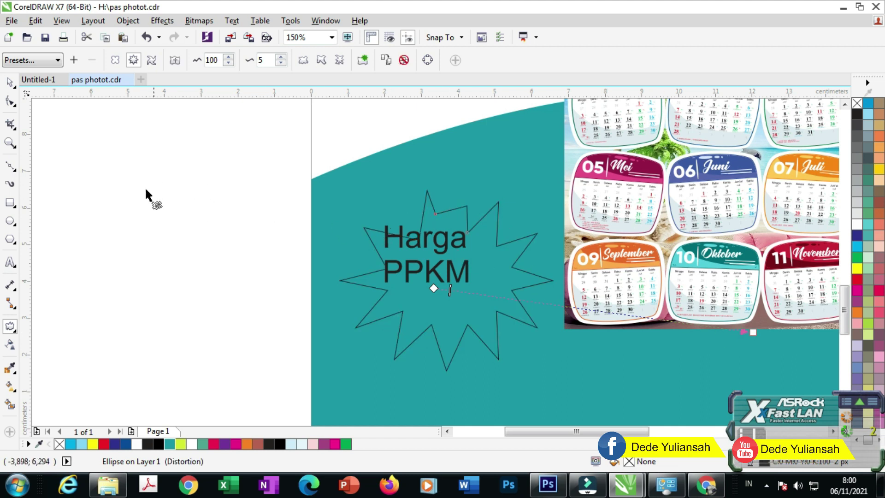
{"action": "left_click", "coordinate": [7, 91]}
{"action": "left_click", "coordinate": [106, 197]}
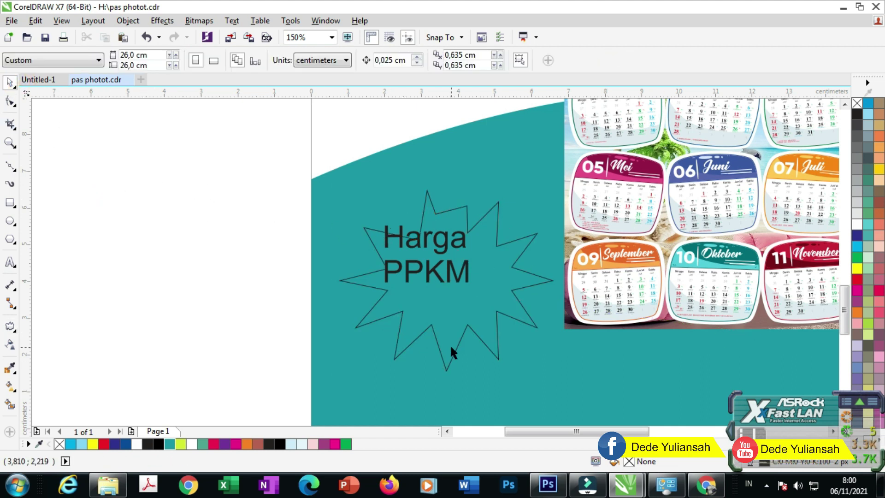
Convert the distorted starburst outline around the "Harga PPKM" text to curves
{"action": "left_click", "coordinate": [452, 357]}
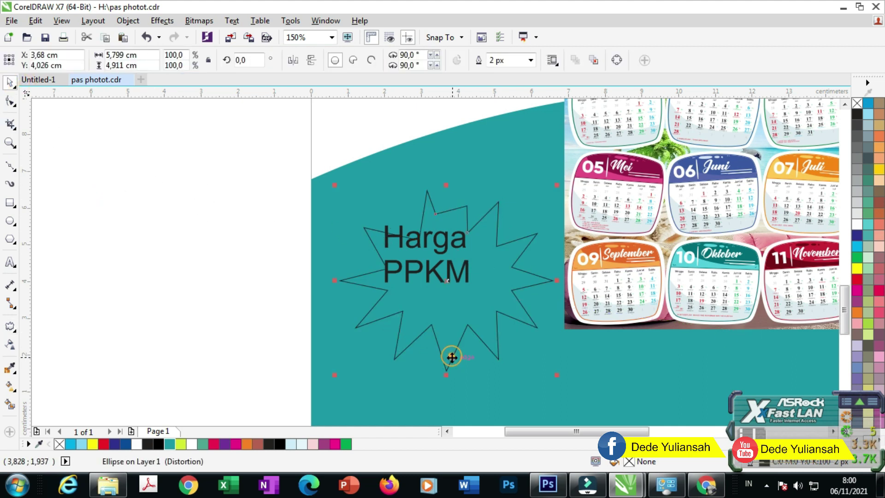
{"action": "left_click", "coordinate": [211, 286]}
{"action": "left_click", "coordinate": [402, 326]}
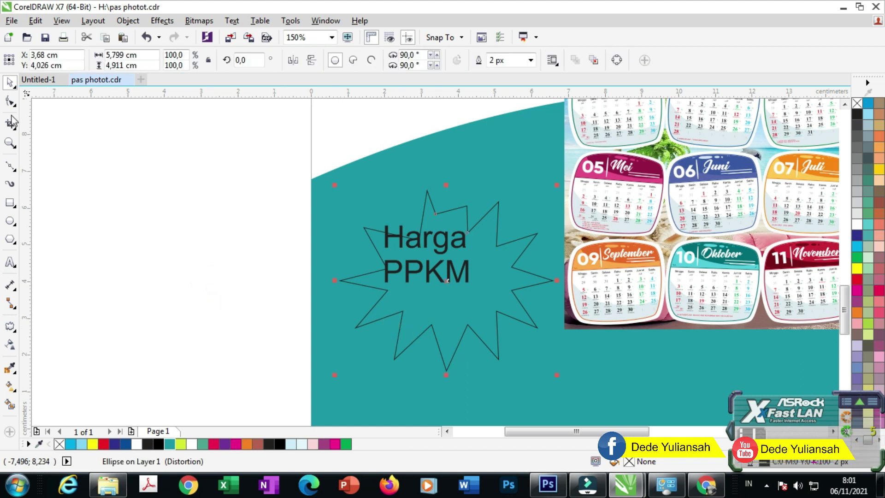
{"action": "left_click", "coordinate": [10, 101]}
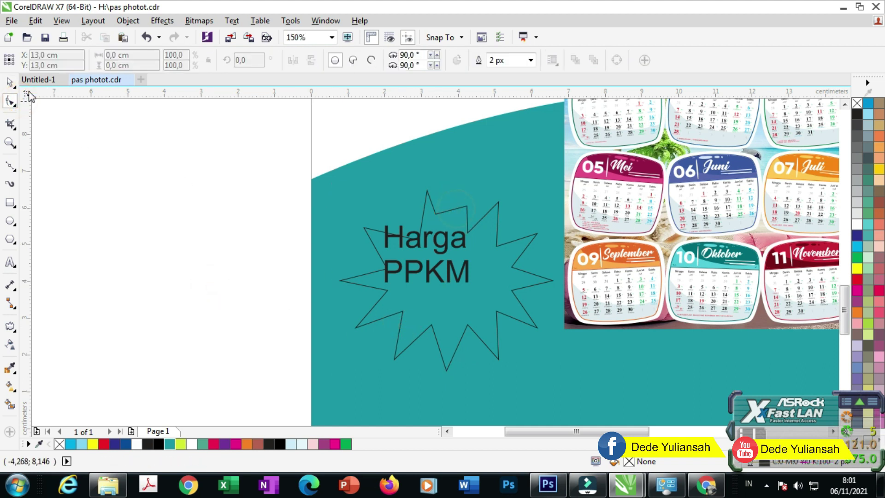
{"action": "left_click", "coordinate": [10, 82]}
{"action": "left_click", "coordinate": [430, 198]}
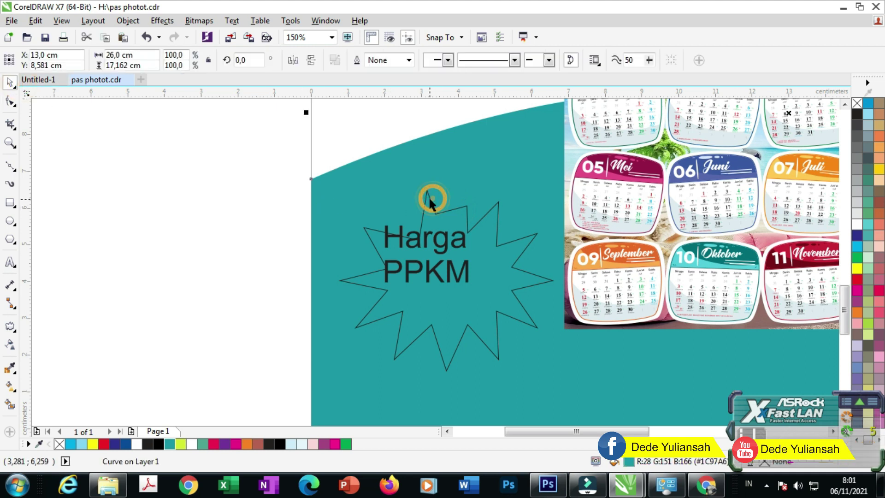
{"action": "left_click", "coordinate": [428, 199]}
Move the nodes along the starburst's upper edge to turn the uneven points into regular spikes
{"action": "left_click", "coordinate": [10, 102]}
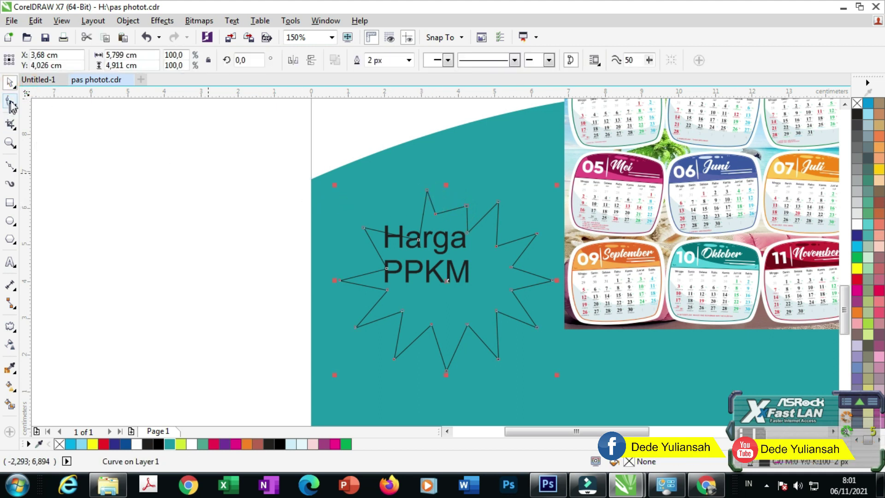
{"action": "scroll", "coordinate": [442, 212], "scroll_direction": "up", "scroll_amount": 2}
{"action": "left_click_drag", "start_coordinate": [427, 211], "coordinate": [447, 230]}
{"action": "left_click_drag", "start_coordinate": [489, 197], "coordinate": [481, 170]}
{"action": "scroll", "coordinate": [502, 181], "scroll_direction": "down", "scroll_amount": 2}
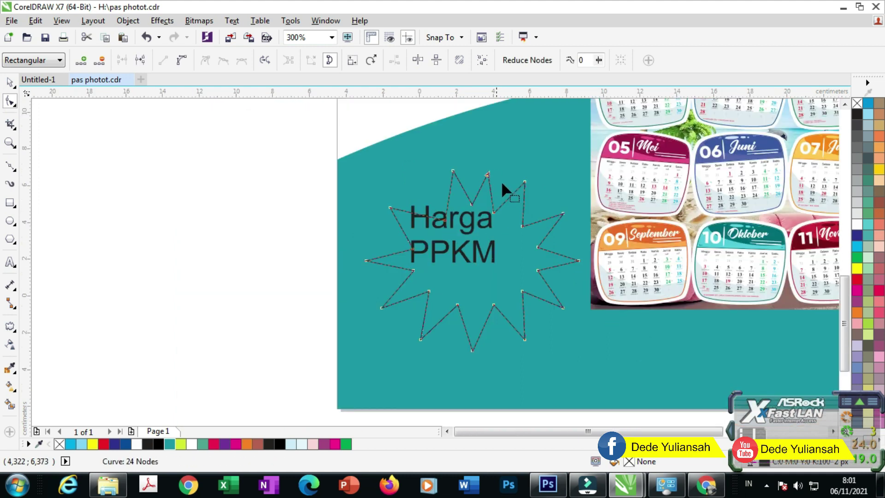
{"action": "scroll", "coordinate": [502, 181], "scroll_direction": "down", "scroll_amount": 2}
{"action": "scroll", "coordinate": [484, 199], "scroll_direction": "up", "scroll_amount": 1}
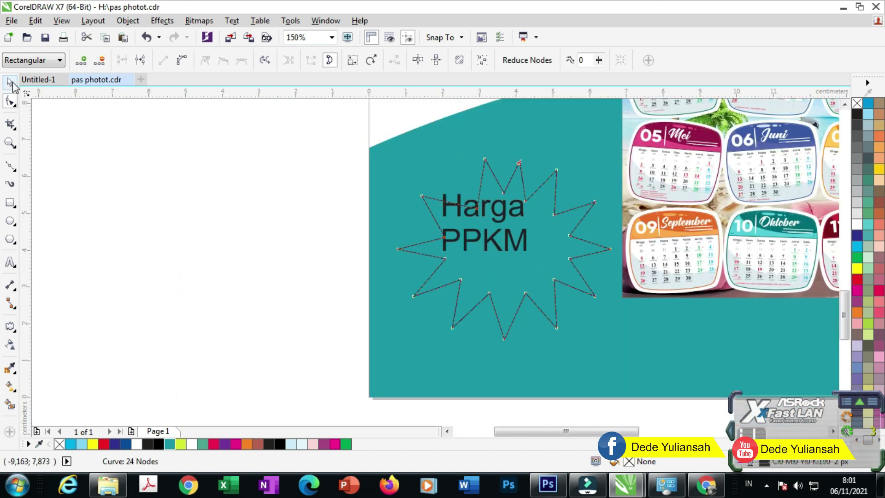
{"action": "scroll", "coordinate": [485, 158], "scroll_direction": "up", "scroll_amount": 1}
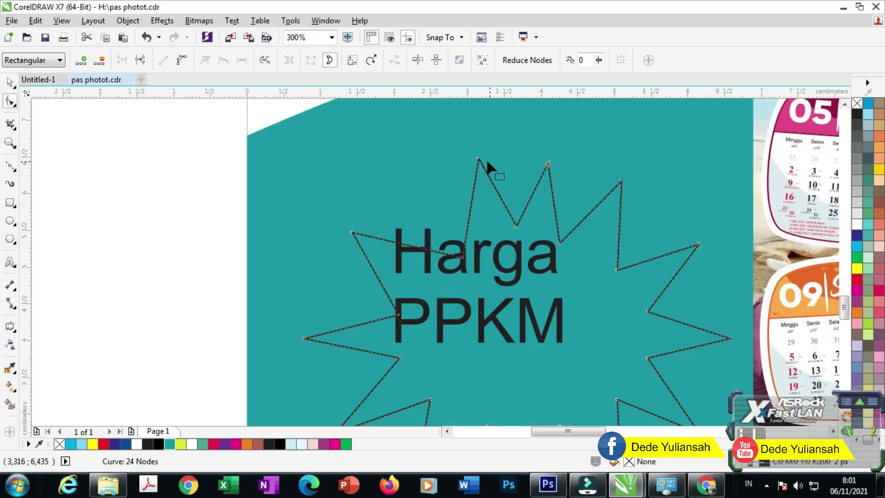
{"action": "left_click_drag", "start_coordinate": [480, 159], "coordinate": [452, 174]}
{"action": "scroll", "coordinate": [468, 171], "scroll_direction": "down", "scroll_amount": 1}
Flatten the starburst vertically about its center to 73.9% of its height, about 3.581 cm
{"action": "left_click", "coordinate": [10, 82]}
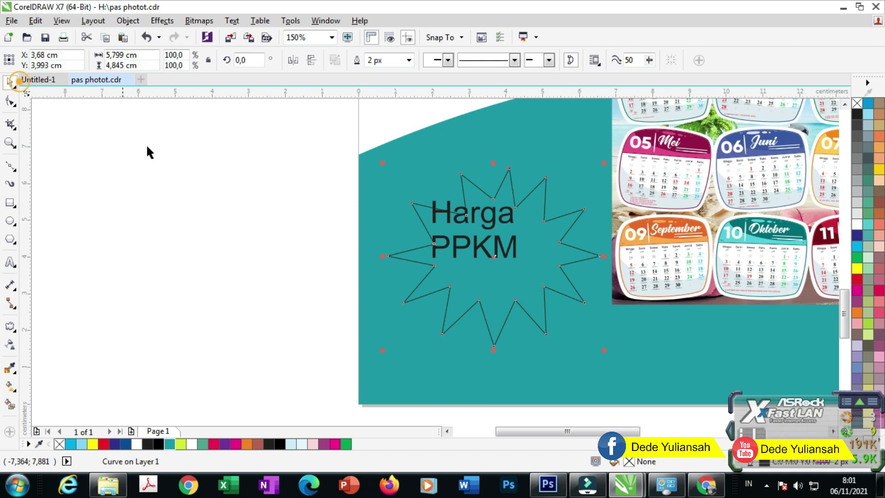
{"action": "left_click_drag", "start_coordinate": [495, 351], "coordinate": [493, 327]}
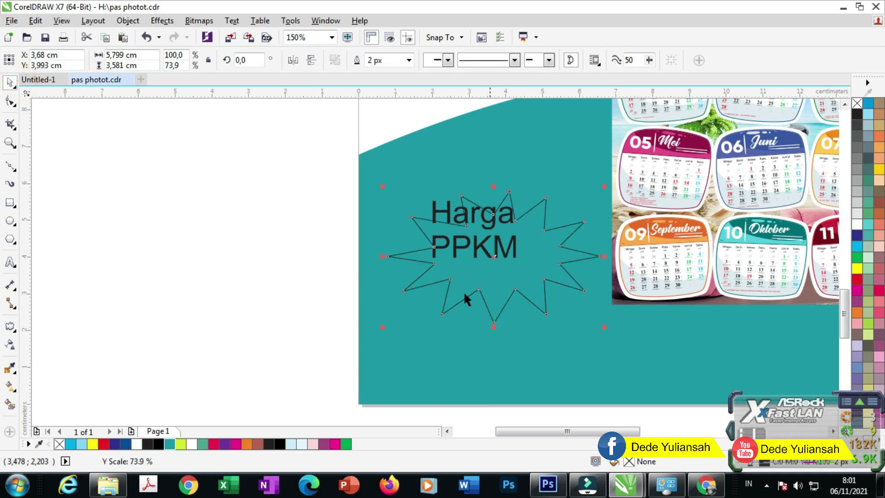
{"action": "left_click", "coordinate": [286, 193]}
{"action": "left_click", "coordinate": [553, 228]}
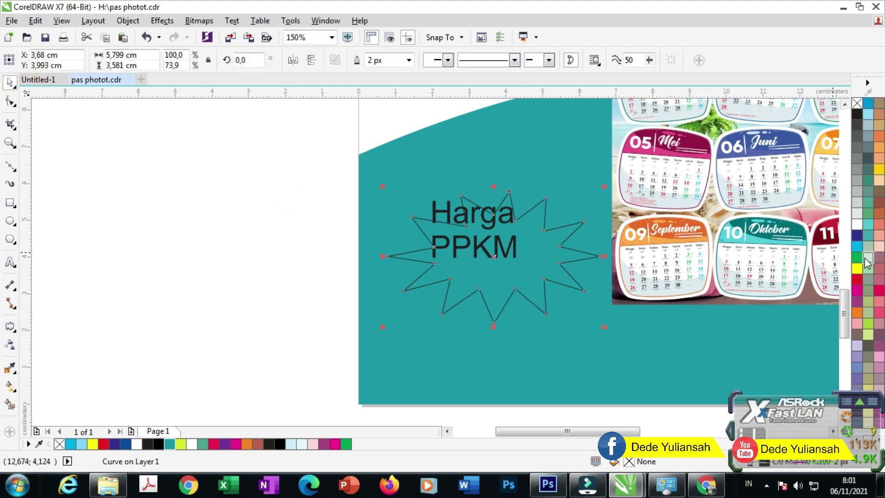
Fill the starburst with yellow (C0 M0 Y100 K0) and remove its outline
{"action": "left_click", "coordinate": [858, 268]}
{"action": "right_click", "coordinate": [857, 103]}
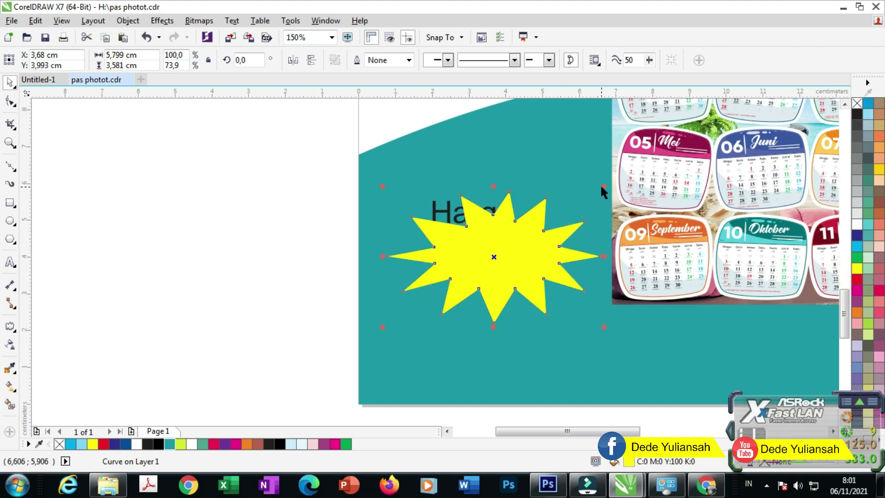
{"action": "left_click", "coordinate": [601, 184]}
{"action": "key", "text": "ctrl+z"}
{"action": "left_click", "coordinate": [515, 259]}
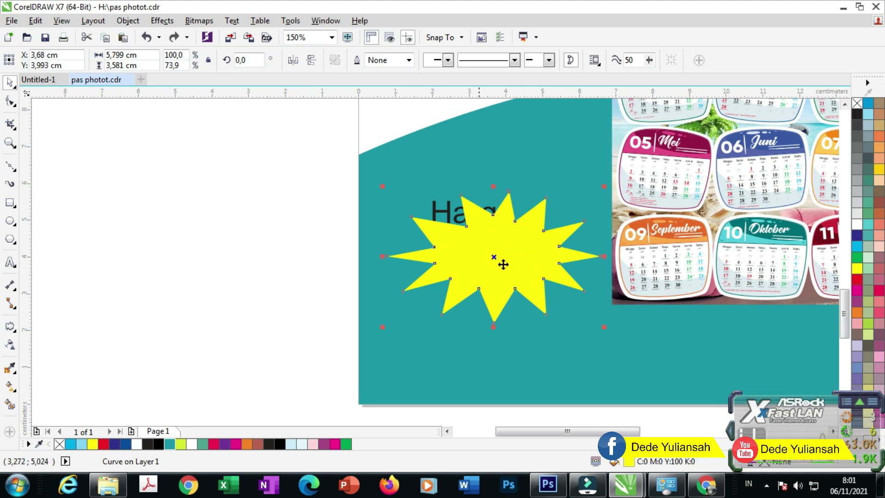
Raise the tip of the starburst's tall upper-left spike and shift its inner base node outward to widen it
{"action": "left_click", "coordinate": [8, 105]}
{"action": "scroll", "coordinate": [467, 200], "scroll_direction": "up", "scroll_amount": 1}
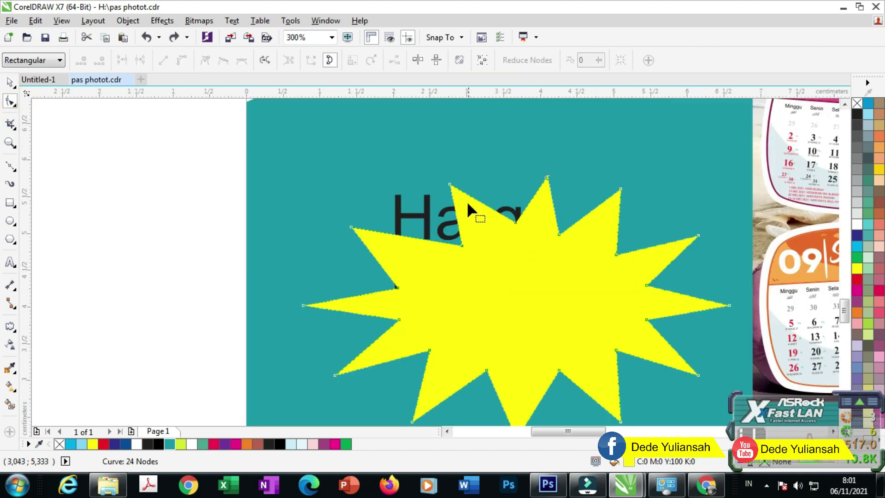
{"action": "left_click_drag", "start_coordinate": [451, 185], "coordinate": [468, 164]}
{"action": "mouse_move", "coordinate": [461, 243]}
{"action": "left_mouse_down"}
{"action": "mouse_move", "coordinate": [444, 231]}
{"action": "mouse_move", "coordinate": [446, 239]}
{"action": "left_mouse_up"}
{"action": "scroll", "coordinate": [455, 238], "scroll_direction": "down", "scroll_amount": 1}
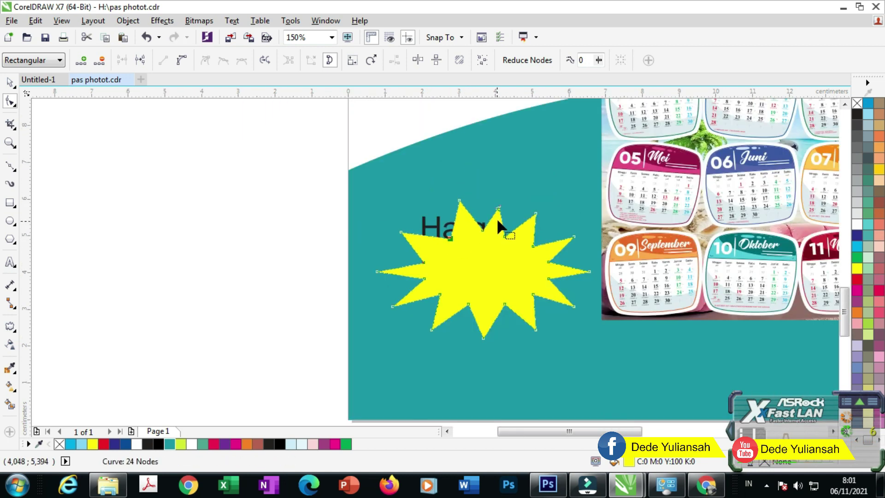
Move the tip and lower base node of the starburst's next spike on the left upward
{"action": "scroll", "coordinate": [417, 259], "scroll_direction": "up", "scroll_amount": 1}
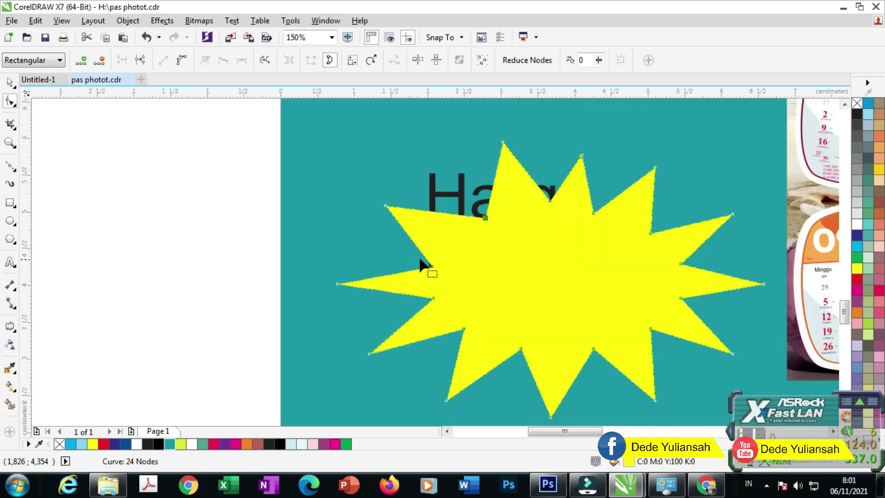
{"action": "left_click_drag", "start_coordinate": [432, 264], "coordinate": [431, 250]}
{"action": "left_click_drag", "start_coordinate": [387, 204], "coordinate": [399, 185]}
{"action": "scroll", "coordinate": [382, 209], "scroll_direction": "down", "scroll_amount": 1}
{"action": "scroll", "coordinate": [426, 234], "scroll_direction": "down", "scroll_amount": 1}
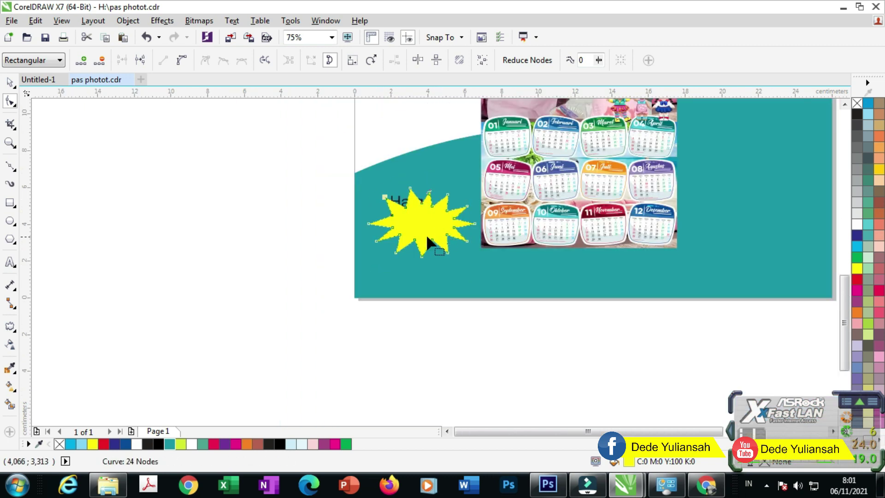
{"action": "scroll", "coordinate": [426, 234], "scroll_direction": "up", "scroll_amount": 1}
{"action": "left_click", "coordinate": [11, 82]}
{"action": "left_click", "coordinate": [65, 180]}
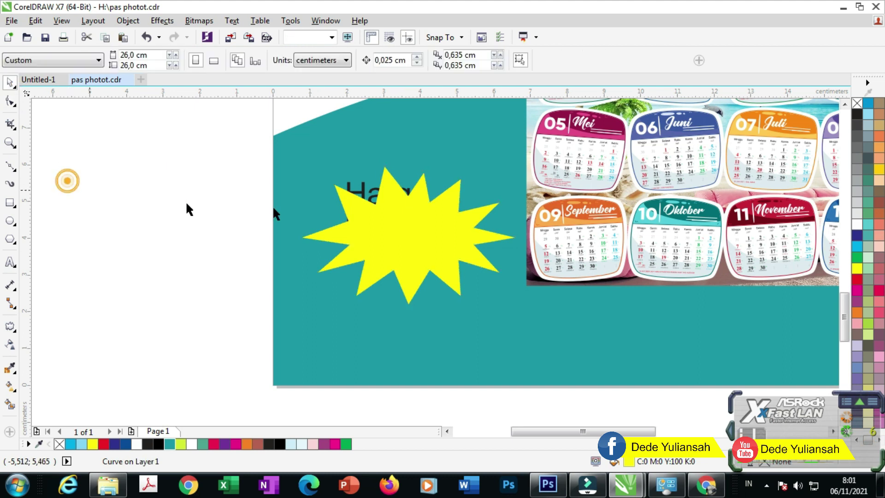
Add a white outside contour around the yellow starburst
{"action": "left_click", "coordinate": [344, 233]}
{"action": "left_click", "coordinate": [14, 328]}
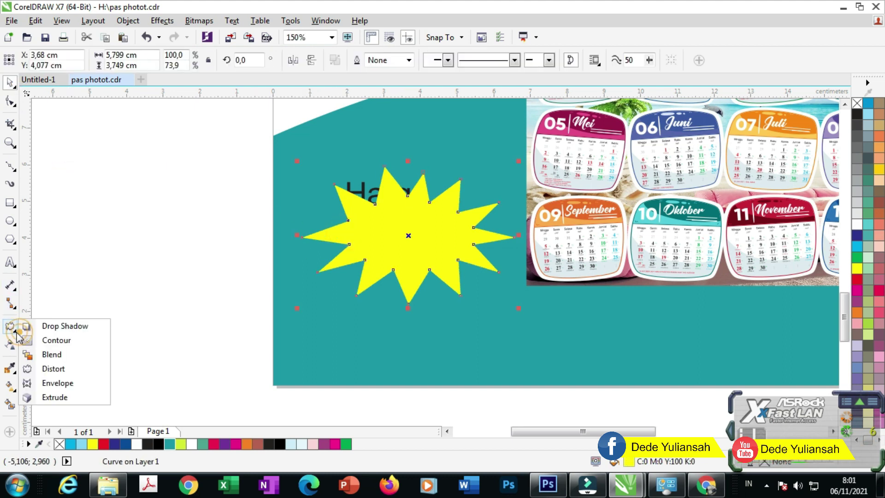
{"action": "left_click", "coordinate": [58, 338]}
{"action": "scroll", "coordinate": [459, 181], "scroll_direction": "up", "scroll_amount": 2}
{"action": "left_click_drag", "start_coordinate": [463, 172], "coordinate": [486, 136]}
{"action": "scroll", "coordinate": [439, 227], "scroll_direction": "down", "scroll_amount": 4}
Bring the "Harga PPKM" text in front of the yellow starburst
{"action": "left_click", "coordinate": [9, 82]}
{"action": "left_click_drag", "start_coordinate": [261, 188], "coordinate": [463, 280]}
{"action": "key", "text": "shift+Page_Up"}
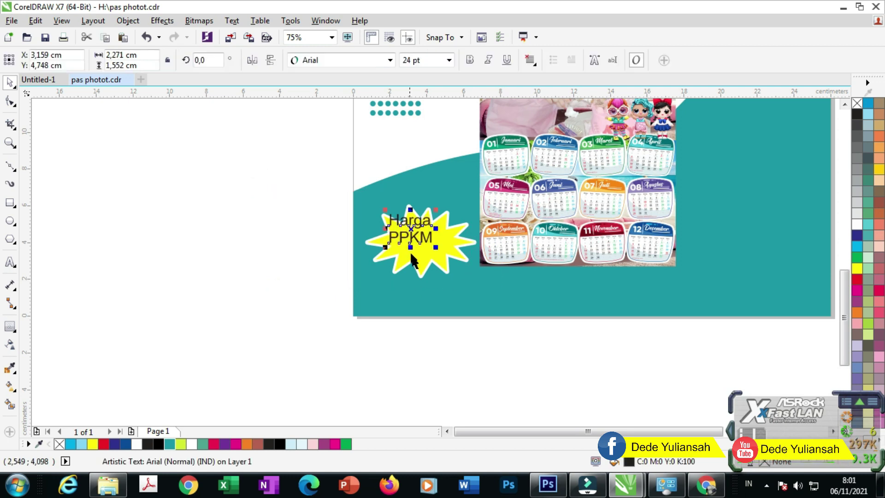
Move the "Harga PPKM" text to the middle of the starburst and change its font to BadaBoom BB
{"action": "scroll", "coordinate": [411, 251], "scroll_direction": "up", "scroll_amount": 3}
{"action": "left_click_drag", "start_coordinate": [434, 226], "coordinate": [469, 264]}
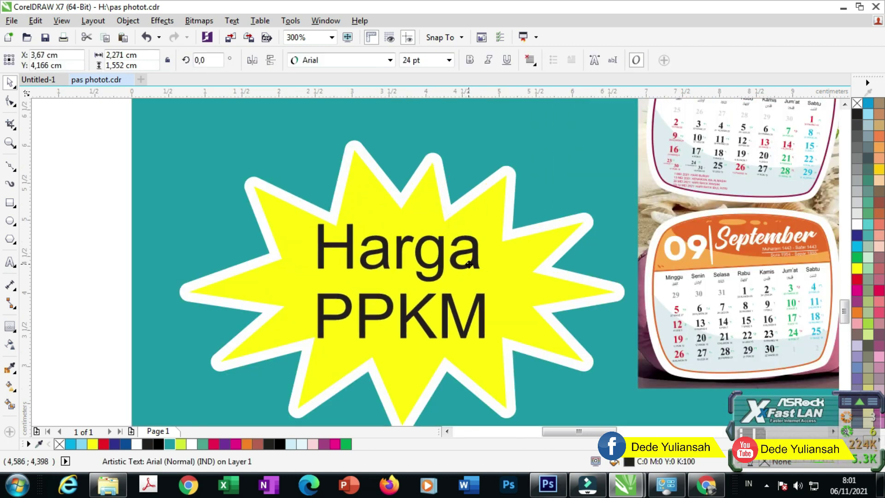
{"action": "left_click", "coordinate": [350, 60]}
{"action": "left_click", "coordinate": [349, 93]}
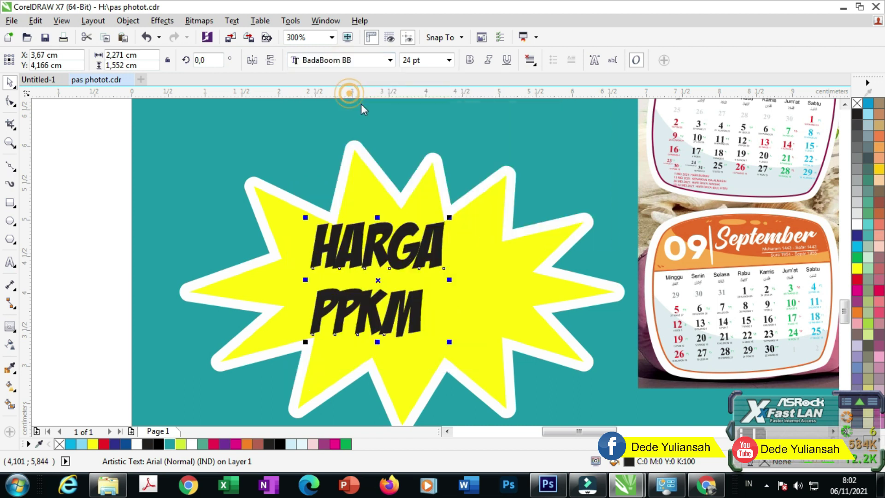
Separate the "HARGA PPKM" text into two words, then resize and centre HARGA above a larger PPKM inside the starburst
{"action": "left_click", "coordinate": [453, 273]}
{"action": "left_click_drag", "start_coordinate": [435, 255], "coordinate": [478, 289]}
{"action": "key", "text": "Tab"}
{"action": "key", "text": "Tab"}
{"action": "left_click_drag", "start_coordinate": [448, 323], "coordinate": [458, 310]}
{"action": "left_click", "coordinate": [413, 277]}
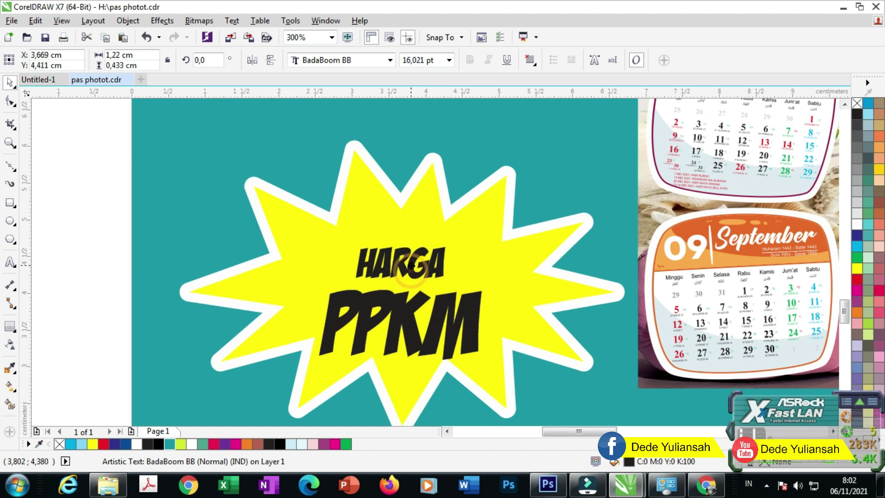
{"action": "left_click_drag", "start_coordinate": [454, 243], "coordinate": [484, 216]}
{"action": "left_click_drag", "start_coordinate": [418, 277], "coordinate": [409, 270]}
Fill both words, HARGA and PPKM, with magenta, then group them and move the group slightly up in the starburst
{"action": "left_click", "coordinate": [406, 317], "text": "shift"}
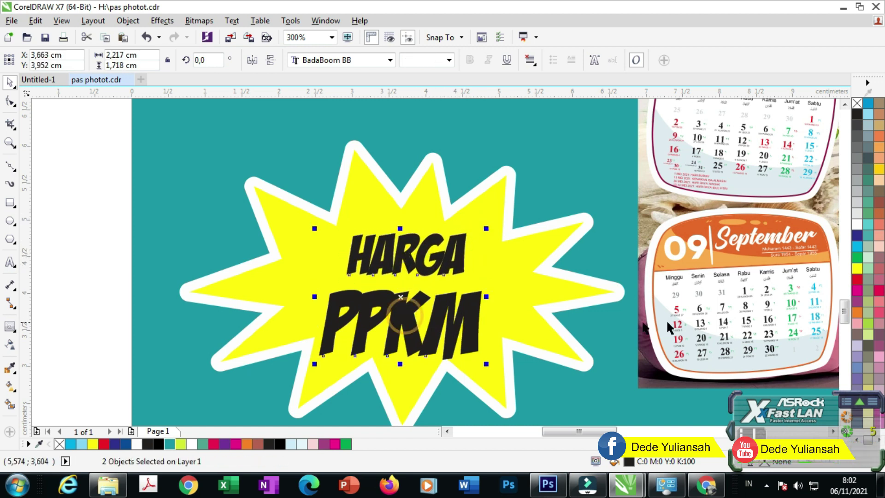
{"action": "left_click", "coordinate": [856, 290]}
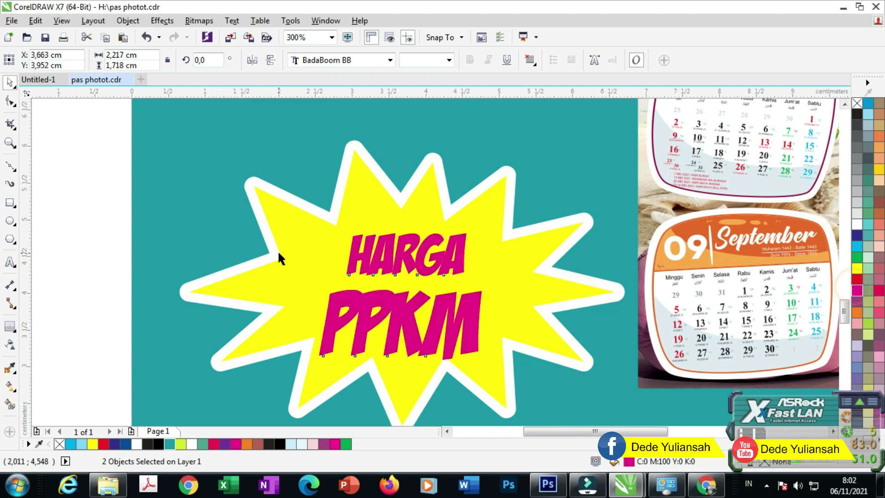
{"action": "scroll", "coordinate": [277, 253], "scroll_direction": "down", "scroll_amount": 3}
{"action": "key", "text": "ctrl+g"}
{"action": "scroll", "coordinate": [314, 258], "scroll_direction": "up", "scroll_amount": 3}
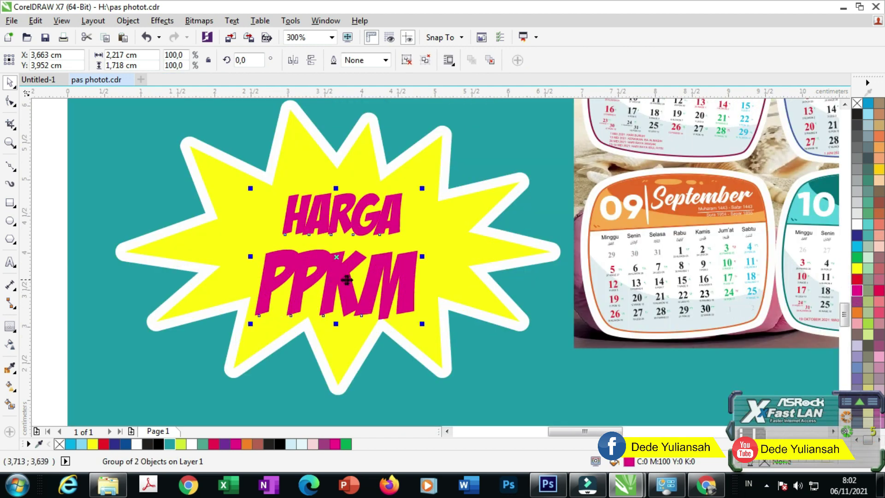
{"action": "left_click_drag", "start_coordinate": [337, 275], "coordinate": [337, 267]}
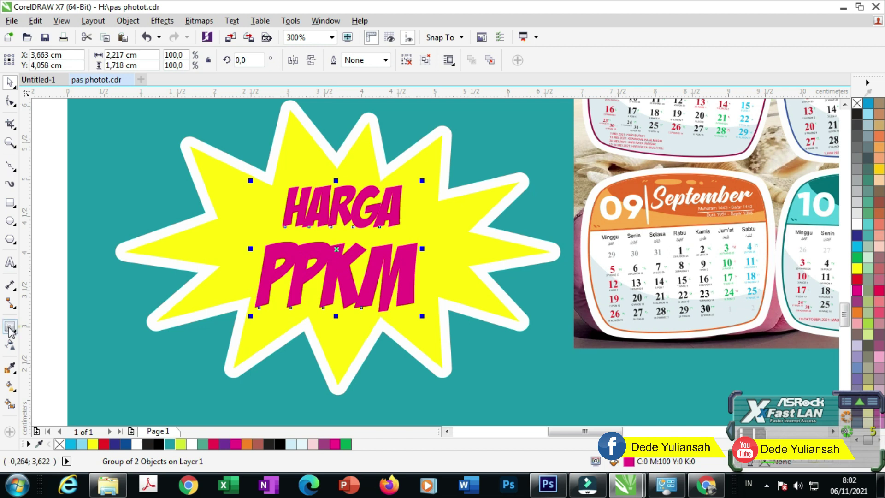
Add a white outside contour with an offset of about 0.063 cm around the grouped HARGA PPKM text
{"action": "left_click", "coordinate": [10, 328]}
{"action": "left_click", "coordinate": [318, 60]}
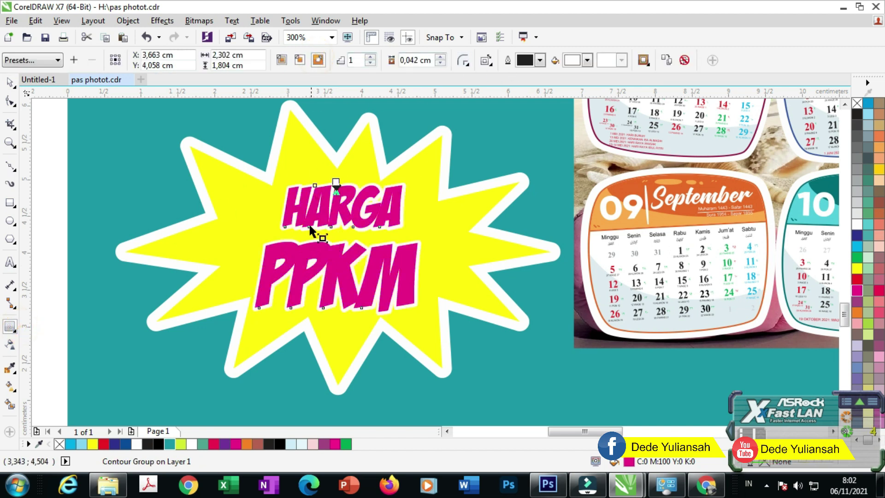
{"action": "scroll", "coordinate": [353, 179], "scroll_direction": "up", "scroll_amount": 2}
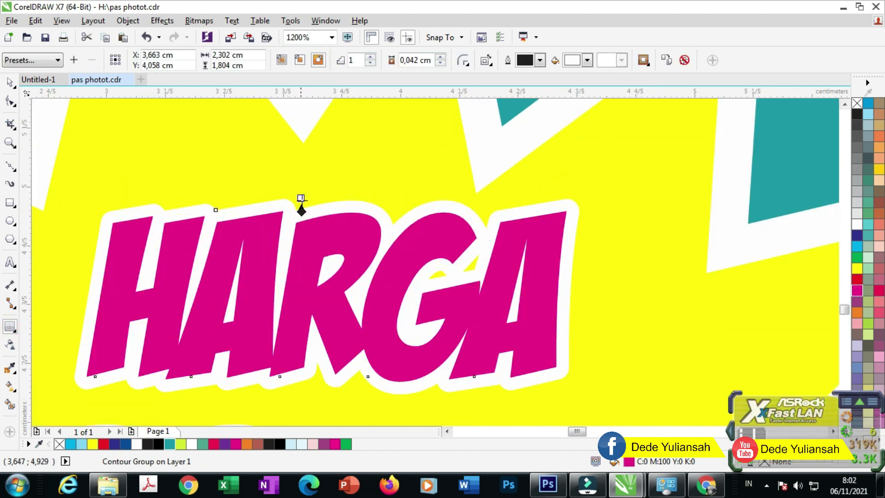
{"action": "left_click_drag", "start_coordinate": [303, 195], "coordinate": [303, 190]}
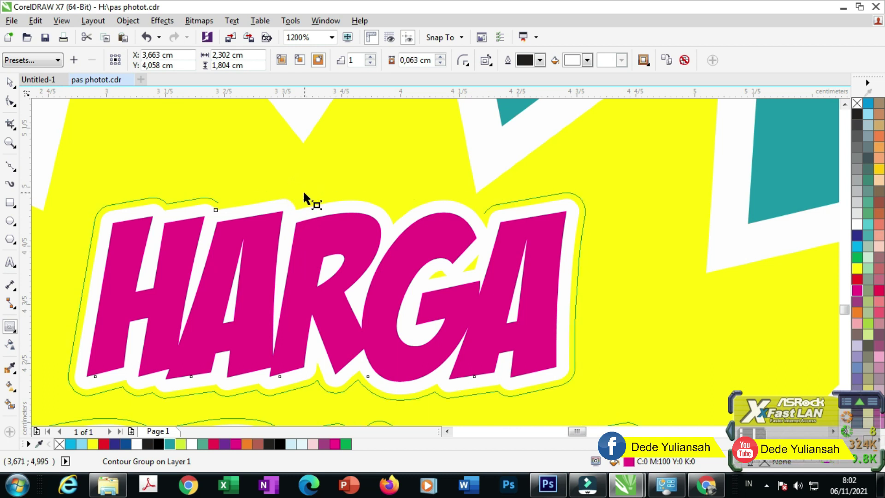
{"action": "scroll", "coordinate": [304, 190], "scroll_direction": "down", "scroll_amount": 1}
{"action": "scroll", "coordinate": [304, 190], "scroll_direction": "down", "scroll_amount": 2}
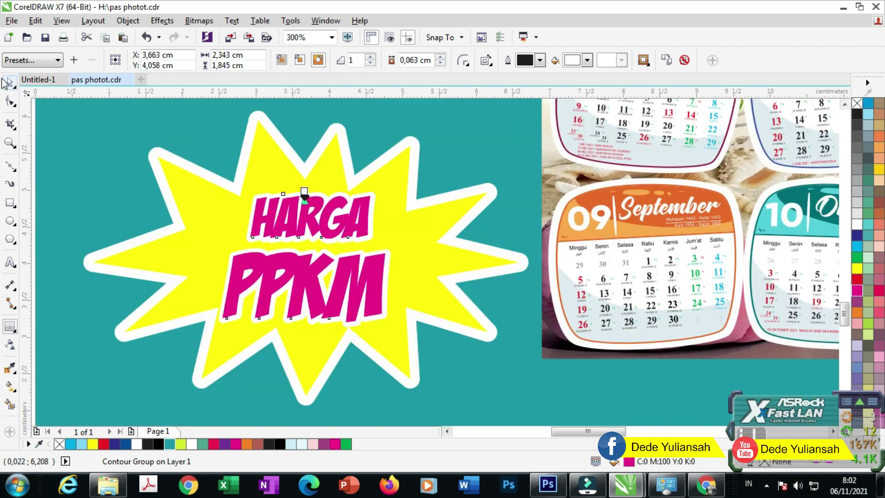
{"action": "scroll", "coordinate": [304, 196], "scroll_direction": "down", "scroll_amount": 4}
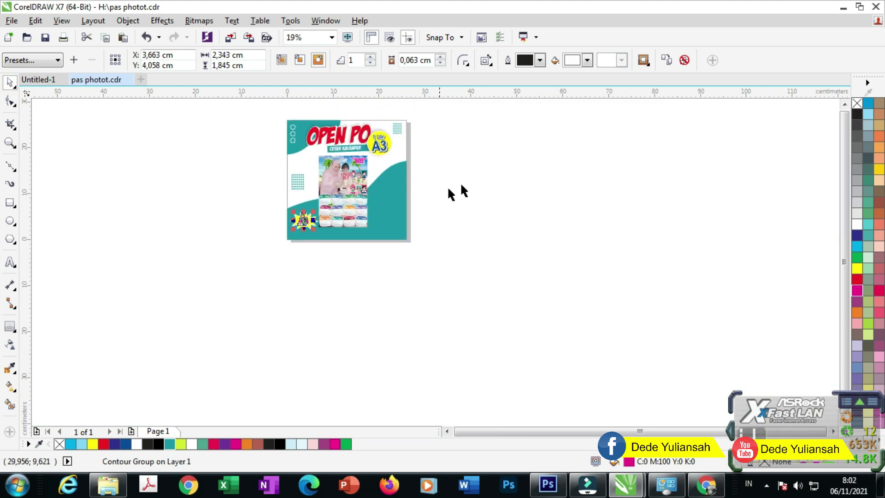
{"action": "left_click", "coordinate": [466, 185]}
Add the text "MILIKI KALENDER LUCU DAN CANTIK SEGERA", one word per line, on the teal area beside the calendar
{"action": "scroll", "coordinate": [345, 150], "scroll_direction": "up", "scroll_amount": 1}
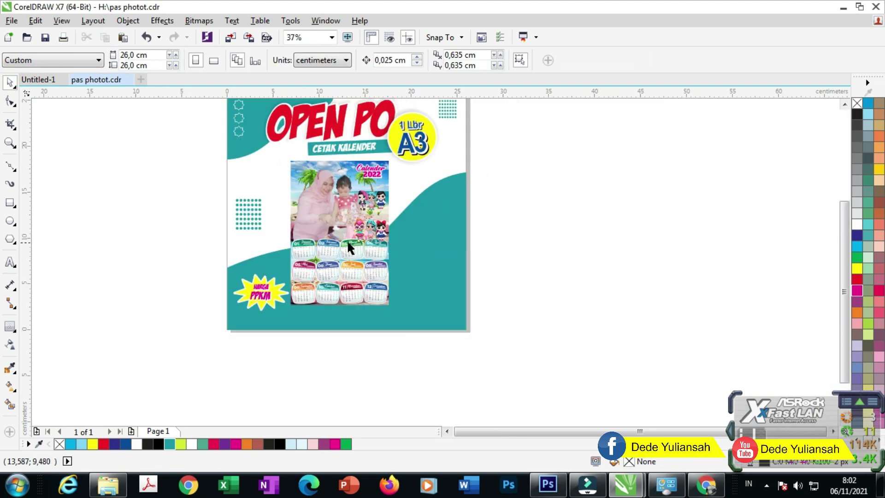
{"action": "left_click", "coordinate": [10, 262]}
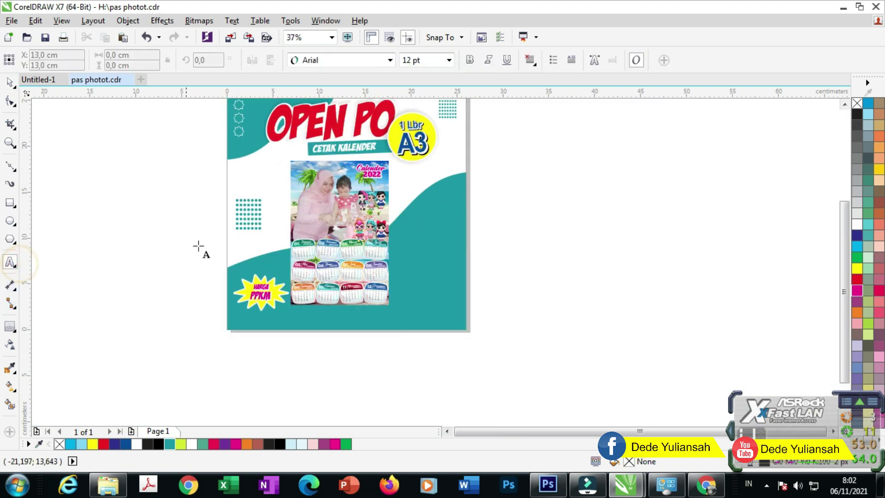
{"action": "scroll", "coordinate": [366, 217], "scroll_direction": "up", "scroll_amount": 1}
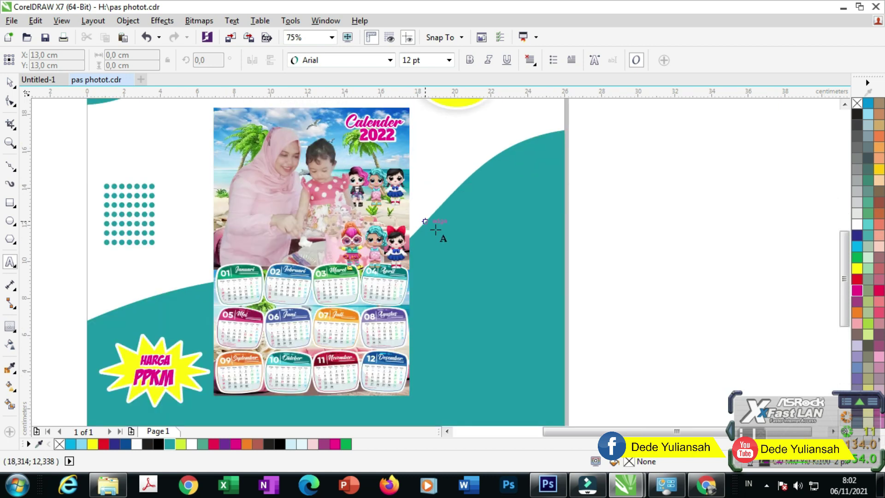
{"action": "left_click", "coordinate": [454, 256]}
{"action": "scroll", "coordinate": [456, 257], "scroll_direction": "up", "scroll_amount": 1}
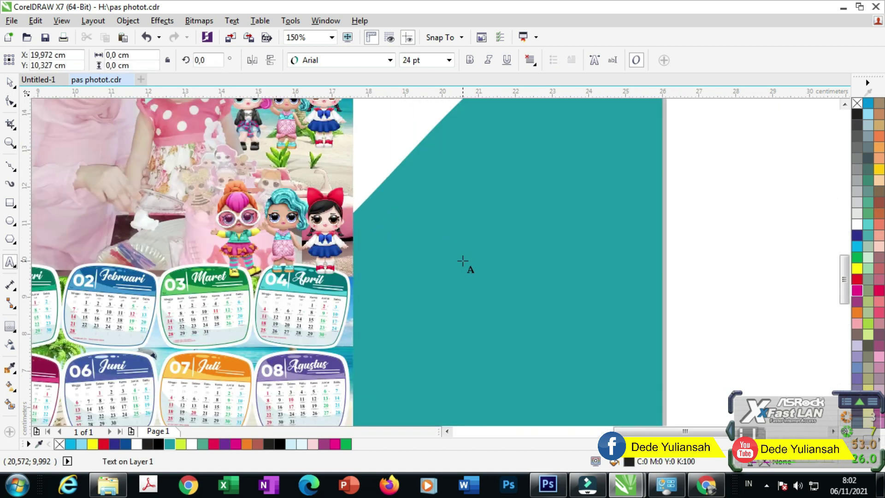
{"action": "type", "text": "mi"}
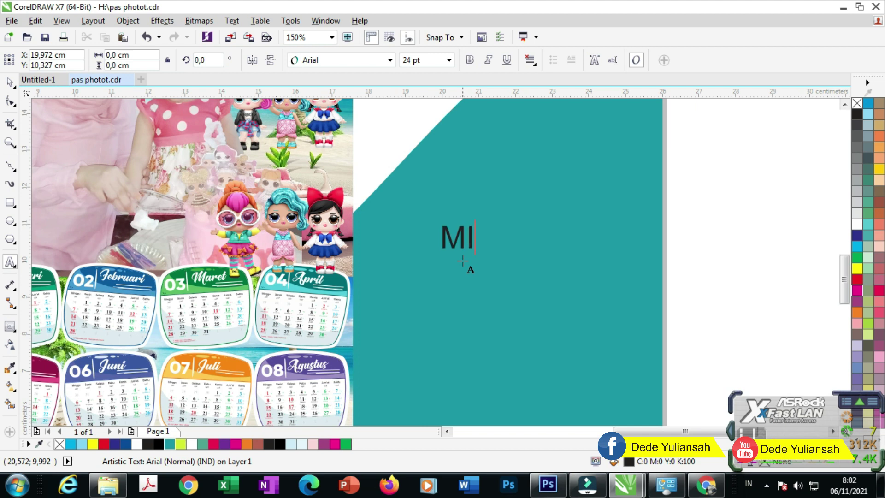
{"action": "type", "text": "KALENDER"}
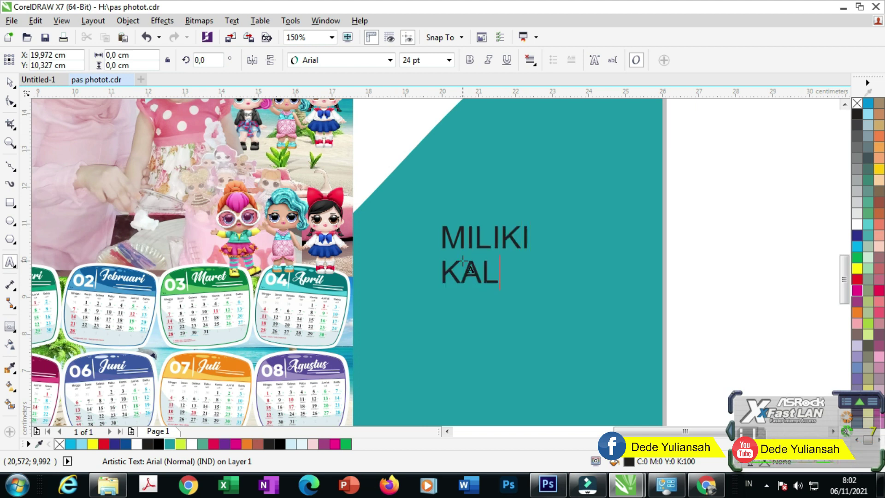
{"action": "key", "text": "Return"}
{"action": "type", "text": "LUCU"}
{"action": "key", "text": "Return"}
{"action": "type", "text": "DAN"}
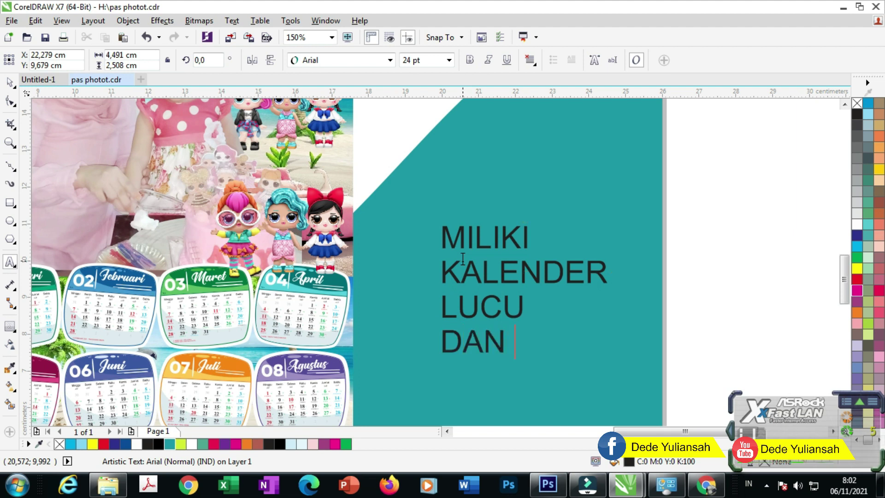
{"action": "key", "text": "Return"}
{"action": "type", "text": "CANTIK "}
{"action": "type", "text": "SEGERA"}
{"action": "key", "text": "Escape"}
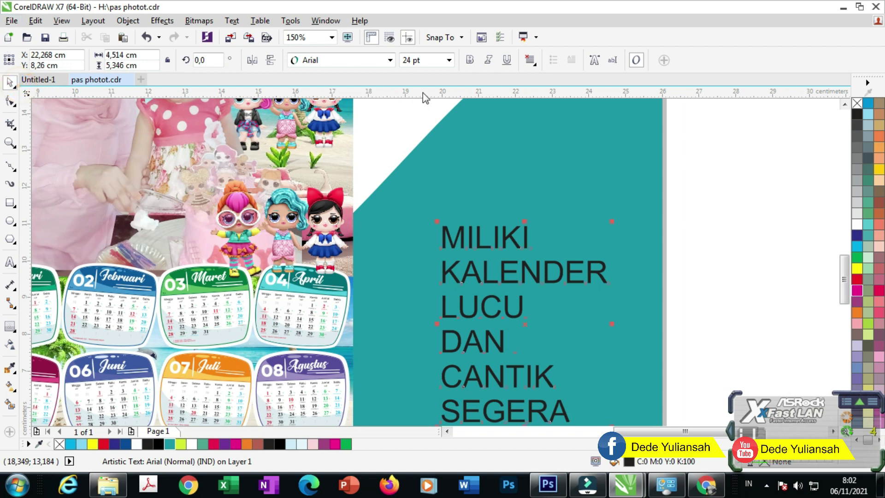
Centre-align the new "MILIKI KALENDER" text block and fill it with magenta
{"action": "left_click", "coordinate": [530, 60]}
{"action": "left_click", "coordinate": [563, 102]}
{"action": "left_click", "coordinate": [857, 290]}
Change the font of the "MILIKI KALENDER" text block to Arial Black
{"action": "key", "text": "F3"}
{"action": "left_click", "coordinate": [343, 61]}
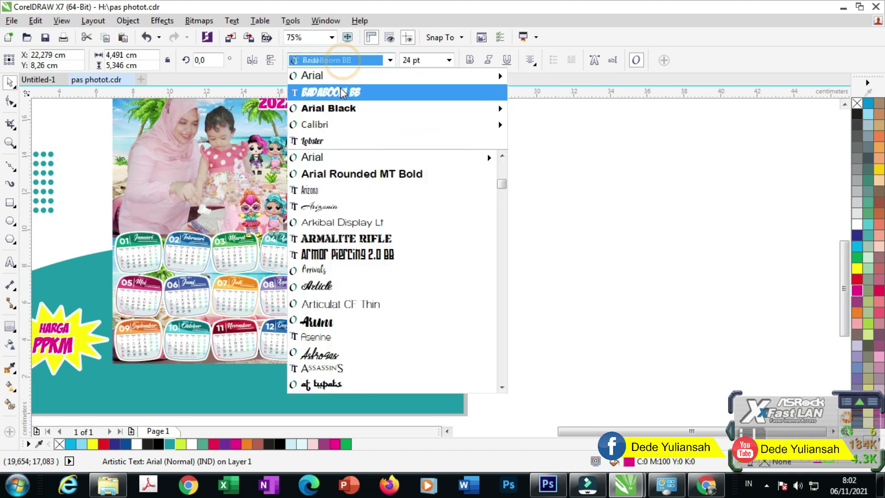
{"action": "mouse_move", "coordinate": [326, 106]}
{"action": "left_click", "coordinate": [563, 235]}
Tighten the line spacing of the "MILIKI KALENDER" text block with the Shape tool
{"action": "scroll", "coordinate": [407, 212], "scroll_direction": "up", "scroll_amount": 2}
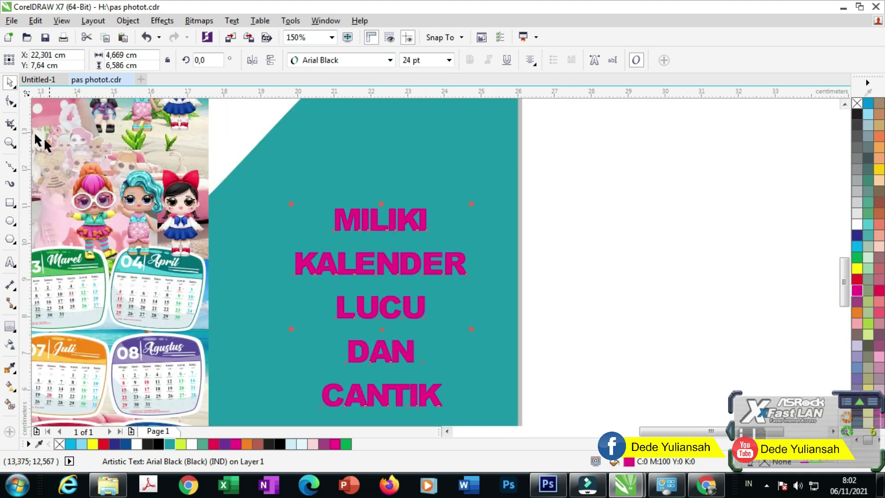
{"action": "left_click", "coordinate": [10, 101]}
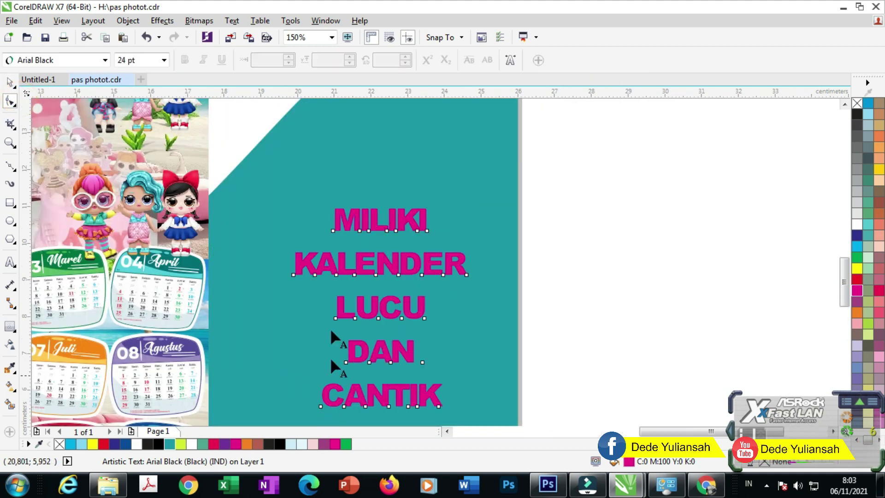
{"action": "scroll", "coordinate": [331, 359], "scroll_direction": "down", "scroll_amount": 2}
{"action": "scroll", "coordinate": [300, 333], "scroll_direction": "up", "scroll_amount": 2}
{"action": "left_click_drag", "start_coordinate": [319, 358], "coordinate": [322, 305]}
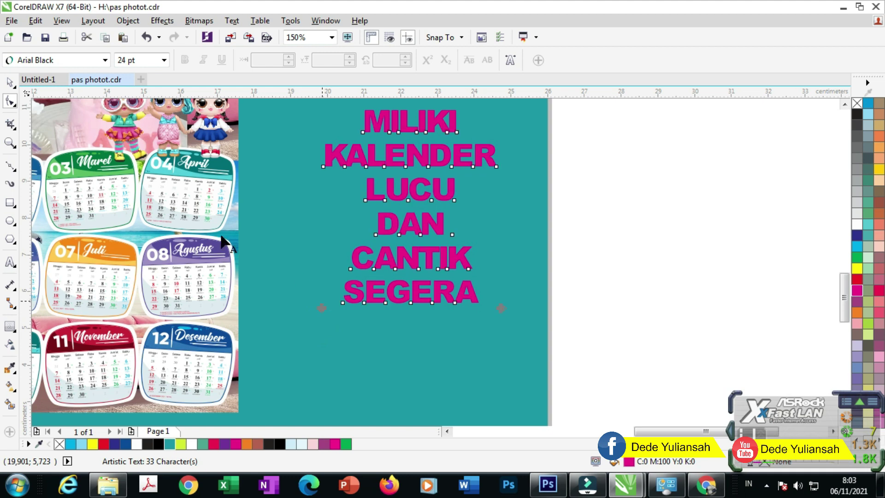
Enlarge the "MILIKI KALENDER" text block to about 32.8 pt and centre it in the teal area beside the calendar
{"action": "left_click", "coordinate": [9, 83]}
{"action": "scroll", "coordinate": [378, 284], "scroll_direction": "down", "scroll_amount": 2}
{"action": "left_click_drag", "start_coordinate": [344, 289], "coordinate": [326, 328]}
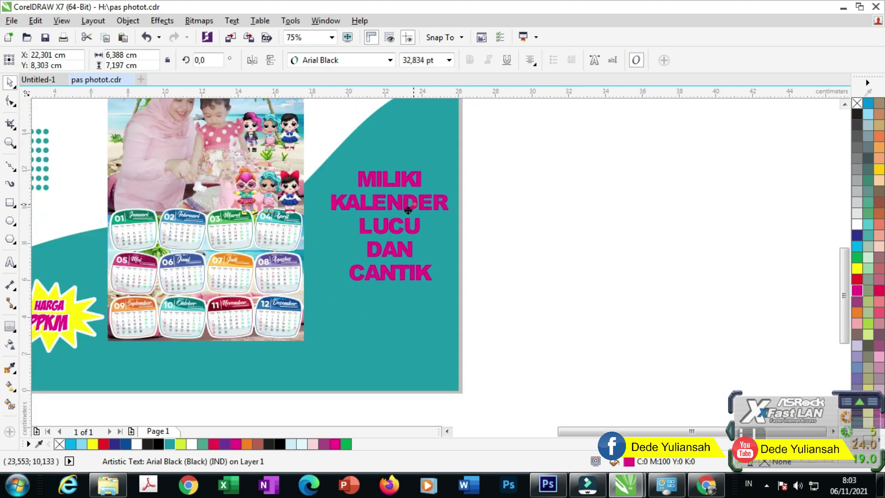
{"action": "left_click_drag", "start_coordinate": [408, 211], "coordinate": [404, 215]}
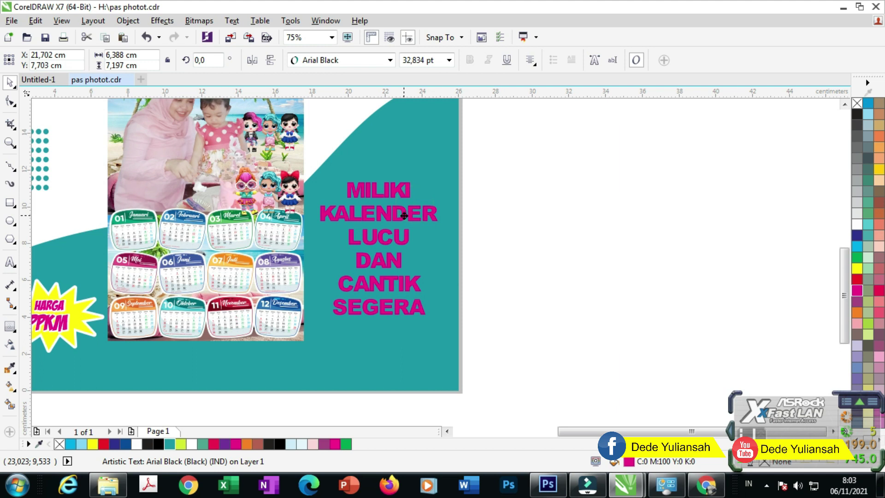
Add a white outside contour with an offset of about 0.106 cm around the "MILIKI KALENDER" text block
{"action": "left_click", "coordinate": [10, 329]}
{"action": "left_click", "coordinate": [318, 60]}
{"action": "scroll", "coordinate": [385, 191], "scroll_direction": "up", "scroll_amount": 6}
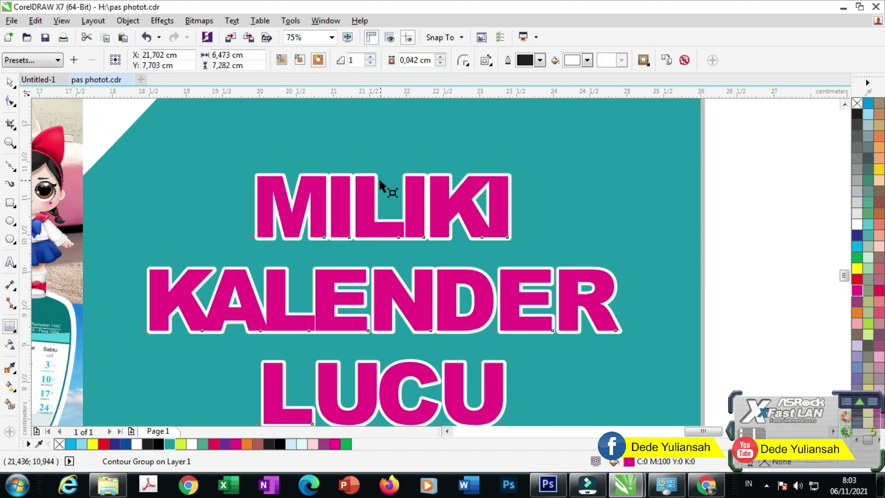
{"action": "left_click_drag", "start_coordinate": [388, 155], "coordinate": [390, 153]}
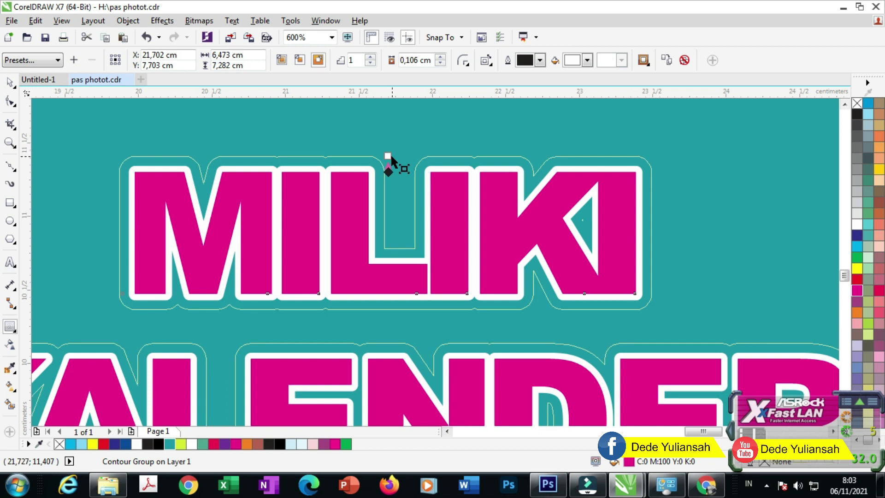
{"action": "scroll", "coordinate": [390, 153], "scroll_direction": "down", "scroll_amount": 4}
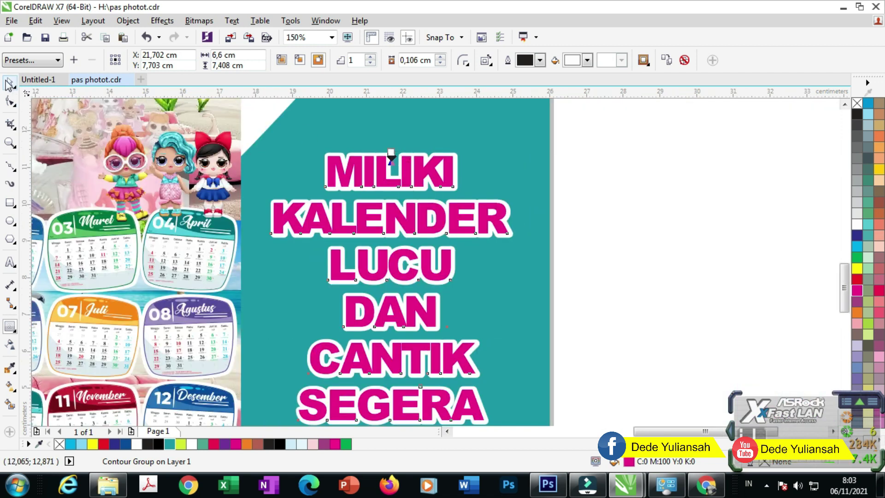
Break the contour group apart so the white outline is separate from the "MILIKI KALENDER" text block
{"action": "left_click", "coordinate": [687, 146]}
{"action": "scroll", "coordinate": [482, 149], "scroll_direction": "up", "scroll_amount": 6}
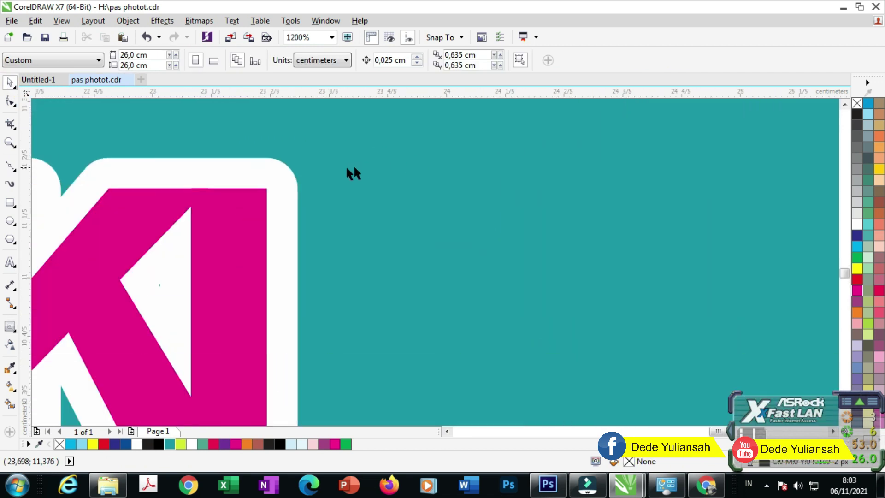
{"action": "right_click", "coordinate": [280, 178]}
{"action": "left_click", "coordinate": [304, 199]}
{"action": "scroll", "coordinate": [517, 176], "scroll_direction": "down", "scroll_amount": 6}
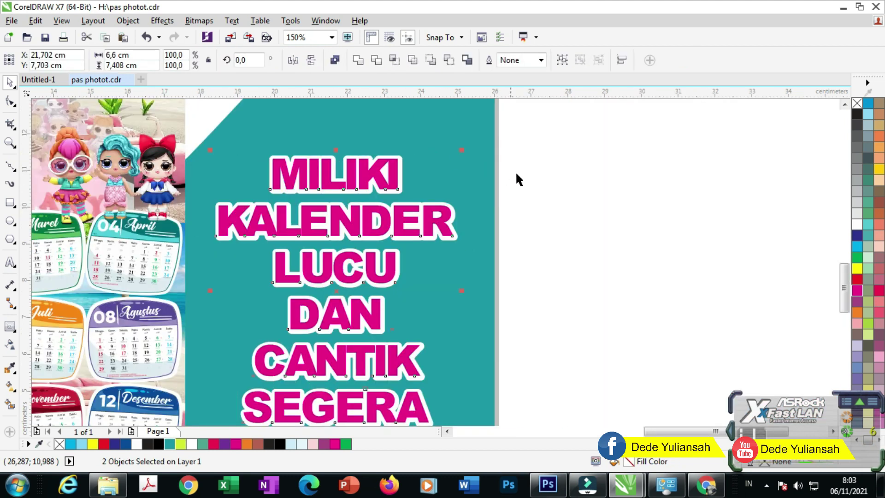
Place a duplicate of the white outline shape slightly down and to the right of the text and fill it with black
{"action": "left_click", "coordinate": [583, 190]}
{"action": "scroll", "coordinate": [214, 241], "scroll_direction": "up", "scroll_amount": 2}
{"action": "left_click", "coordinate": [230, 250]}
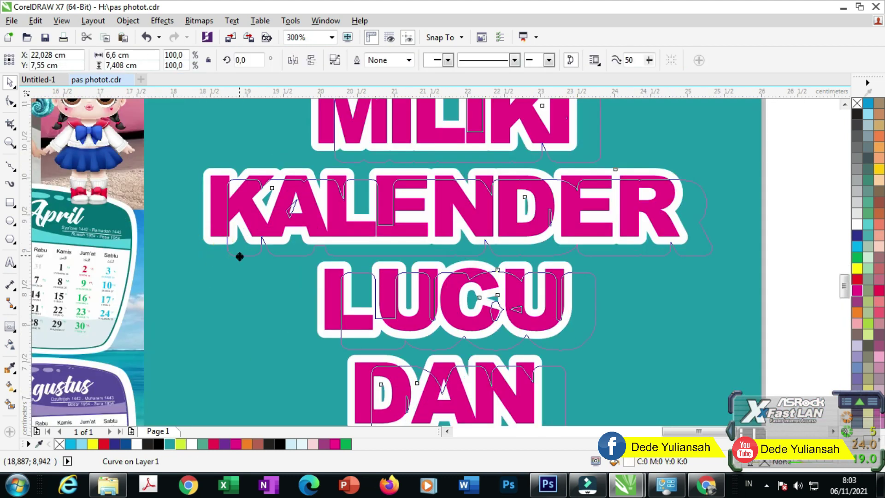
{"action": "left_click_drag", "start_coordinate": [240, 257], "coordinate": [249, 270]}
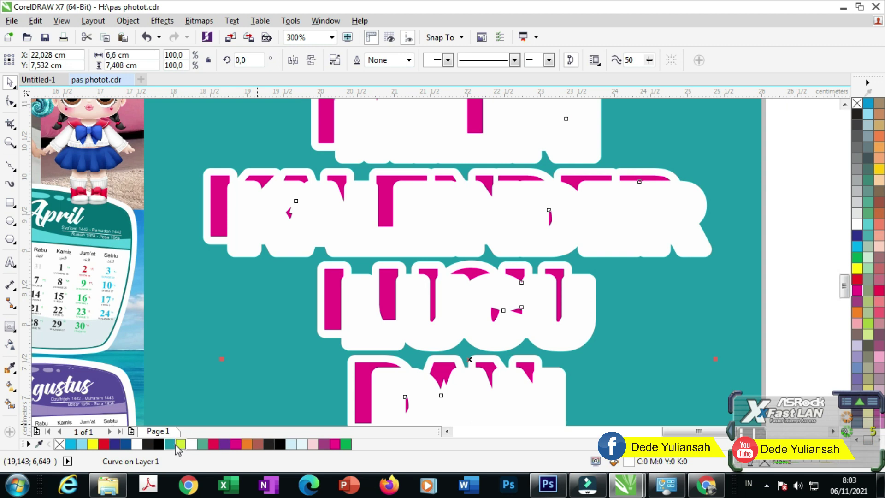
{"action": "left_click", "coordinate": [159, 444]}
Bring the magenta text and its white outline together in front of the black duplicate
{"action": "left_click", "coordinate": [214, 208]}
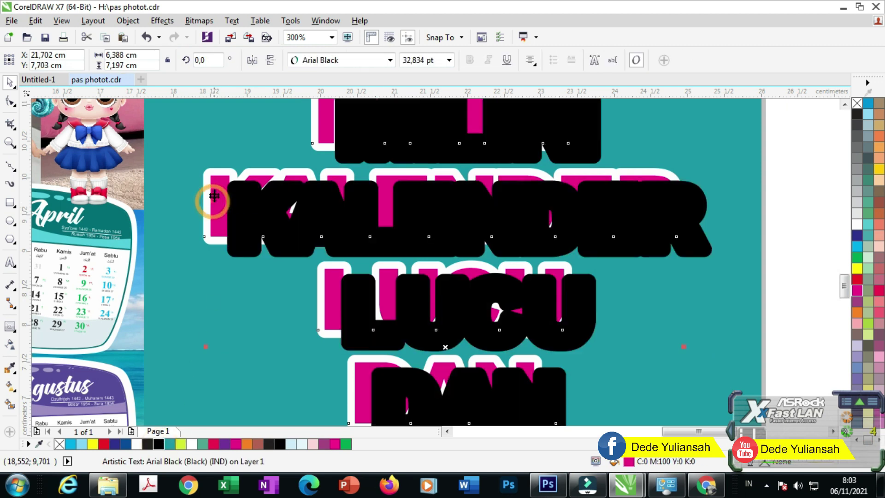
{"action": "left_click", "coordinate": [217, 174]}
{"action": "left_click", "coordinate": [215, 199], "text": "shift"}
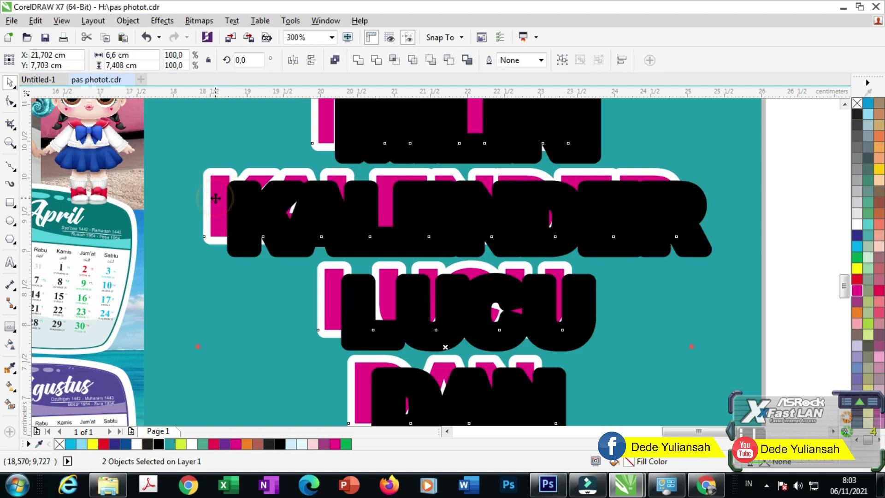
{"action": "key", "text": "shift+Page_Up"}
{"action": "scroll", "coordinate": [214, 223], "scroll_direction": "down", "scroll_amount": 2}
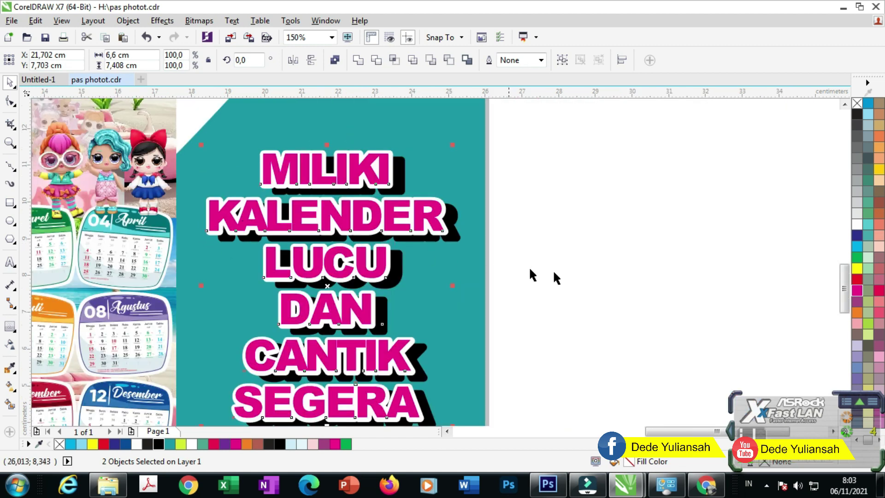
Move the black shadow shape slightly so it sits closer behind the white outline of the magenta slogan
{"action": "left_click", "coordinate": [605, 278]}
{"action": "scroll", "coordinate": [275, 258], "scroll_direction": "up", "scroll_amount": 2}
{"action": "left_click", "coordinate": [240, 242]}
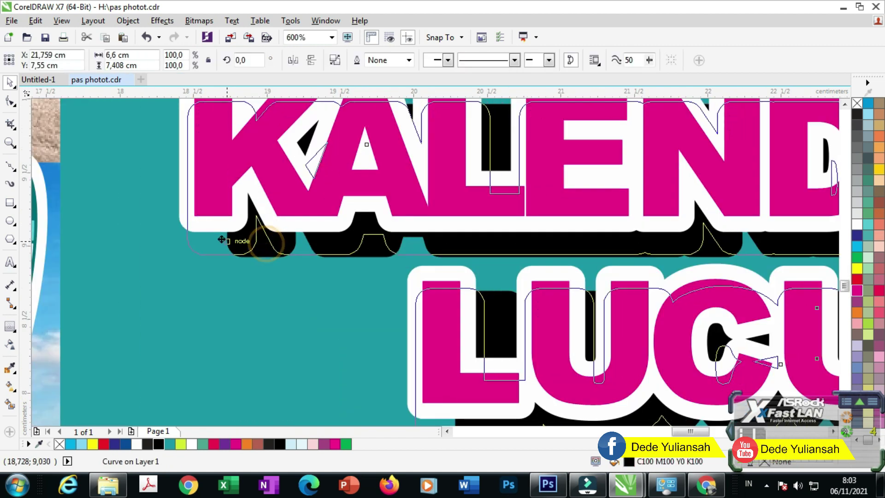
{"action": "scroll", "coordinate": [280, 217], "scroll_direction": "up", "scroll_amount": 1}
{"action": "left_click_drag", "start_coordinate": [277, 212], "coordinate": [280, 216]}
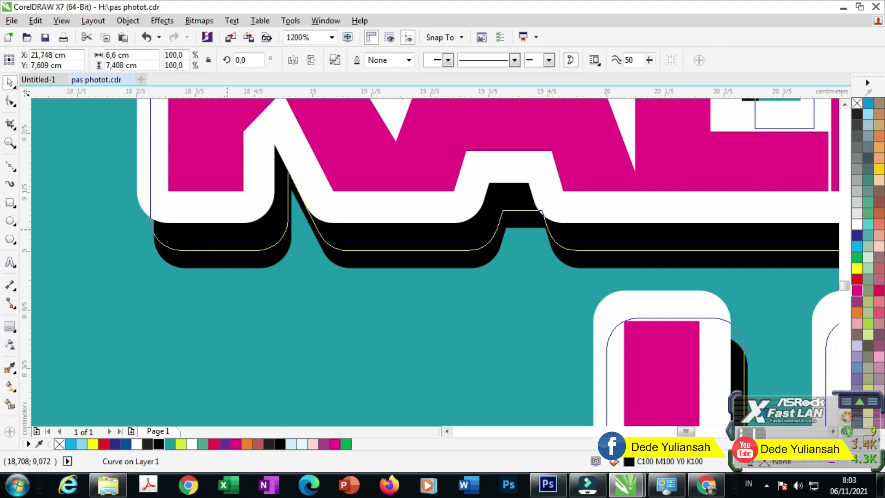
Group the magenta slogan text, its white outline and the black shadow shape together
{"action": "scroll", "coordinate": [280, 217], "scroll_direction": "down", "scroll_amount": 3}
{"action": "scroll", "coordinate": [280, 217], "scroll_direction": "down", "scroll_amount": 5}
{"action": "left_click_drag", "start_coordinate": [392, 279], "coordinate": [267, 184]}
{"action": "key", "text": "ctrl+g"}
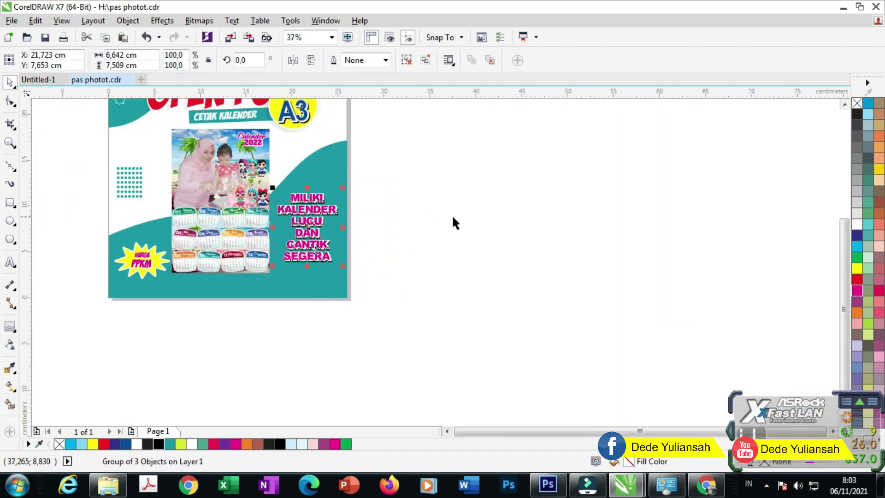
{"action": "left_click", "coordinate": [453, 217]}
Draw a long horizontal rectangle about 24 × 1.24 cm along the poster's lower edge, below the starburst and calendar
{"action": "left_click", "coordinate": [9, 205]}
{"action": "scroll", "coordinate": [118, 289], "scroll_direction": "up", "scroll_amount": 4}
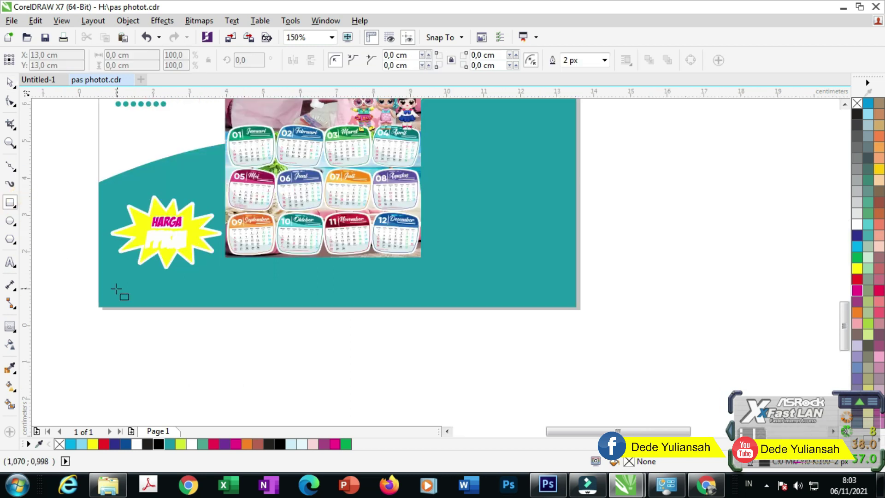
{"action": "left_click_drag", "start_coordinate": [107, 265], "coordinate": [794, 313]}
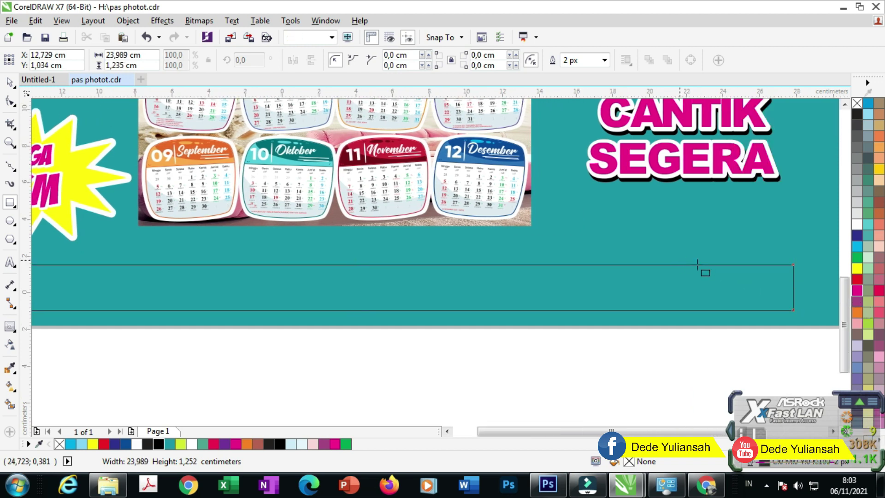
{"action": "scroll", "coordinate": [702, 266], "scroll_direction": "down", "scroll_amount": 3}
{"action": "scroll", "coordinate": [715, 267], "scroll_direction": "up", "scroll_amount": 1}
Centre the long rectangle horizontally on the poster background
{"action": "left_click", "coordinate": [9, 82]}
{"action": "scroll", "coordinate": [739, 275], "scroll_direction": "up", "scroll_amount": 1}
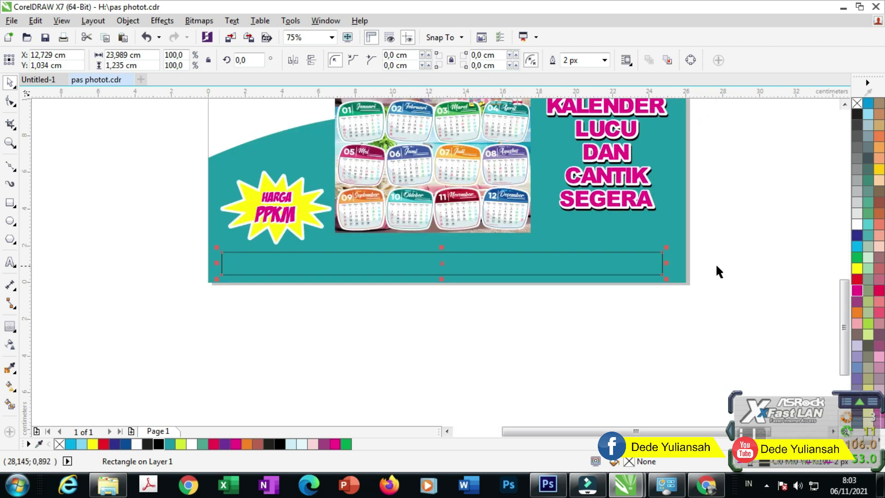
{"action": "left_click", "coordinate": [675, 245], "text": "shift"}
{"action": "key", "text": "c"}
{"action": "left_click", "coordinate": [759, 271]}
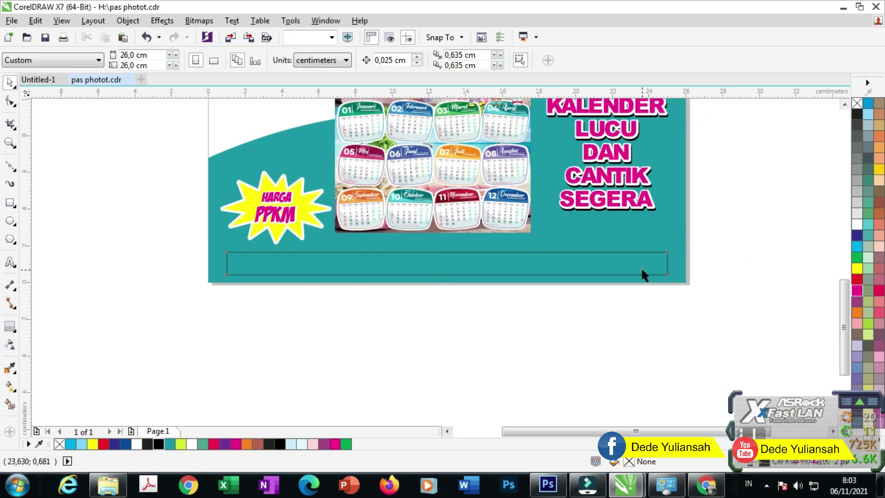
{"action": "left_click", "coordinate": [644, 276]}
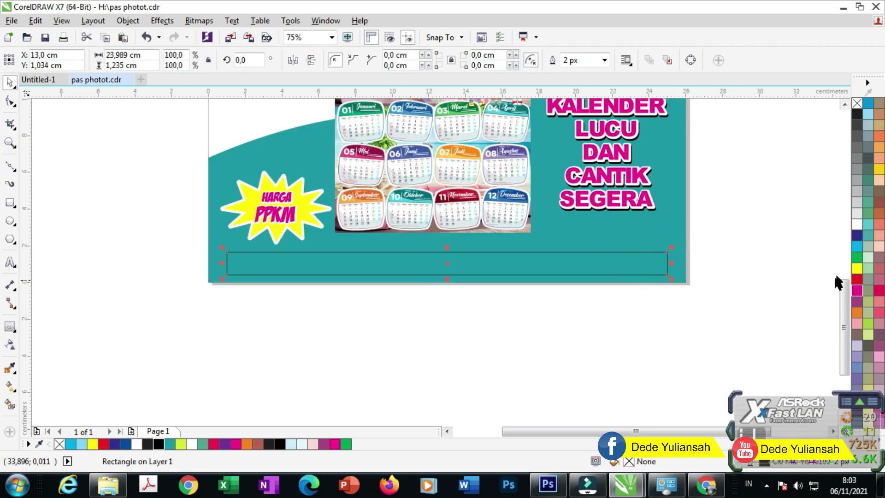
Fill the long rectangle with purple (#7131A1) and slightly round its corners
{"action": "left_click", "coordinate": [228, 444]}
{"action": "scroll", "coordinate": [669, 251], "scroll_direction": "up", "scroll_amount": 2}
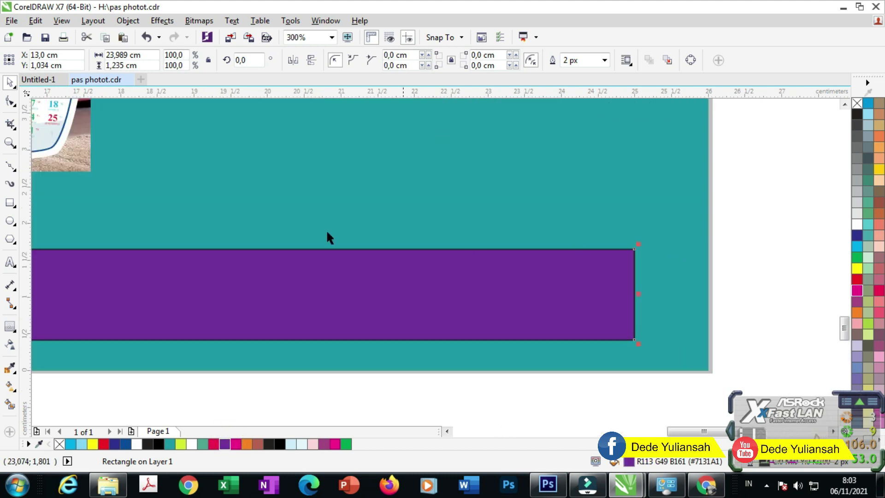
{"action": "left_click", "coordinate": [12, 104]}
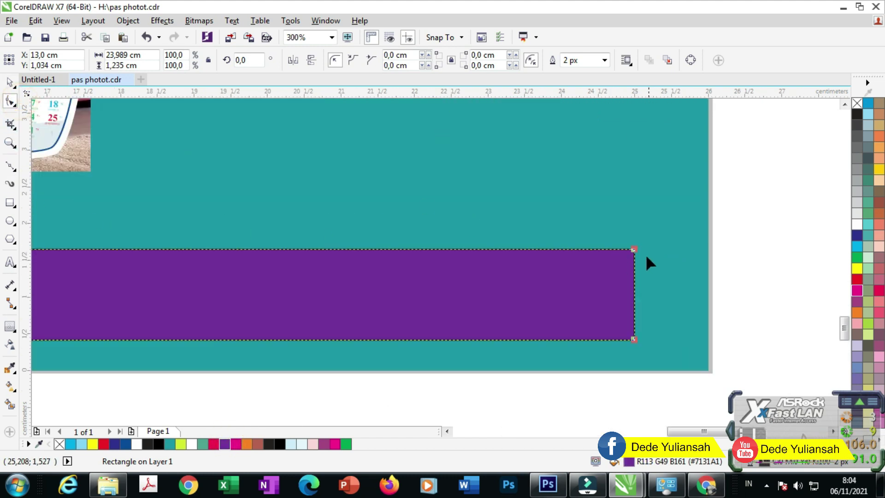
{"action": "left_click_drag", "start_coordinate": [635, 249], "coordinate": [612, 243]}
Remove the purple strip's outline and enlarge it proportionally from its centre to about 24.8 × 1.28 cm
{"action": "left_click", "coordinate": [10, 83]}
{"action": "right_click", "coordinate": [858, 103]}
{"action": "left_click_drag", "start_coordinate": [638, 244], "coordinate": [664, 235]}
{"action": "scroll", "coordinate": [661, 228], "scroll_direction": "down", "scroll_amount": 2}
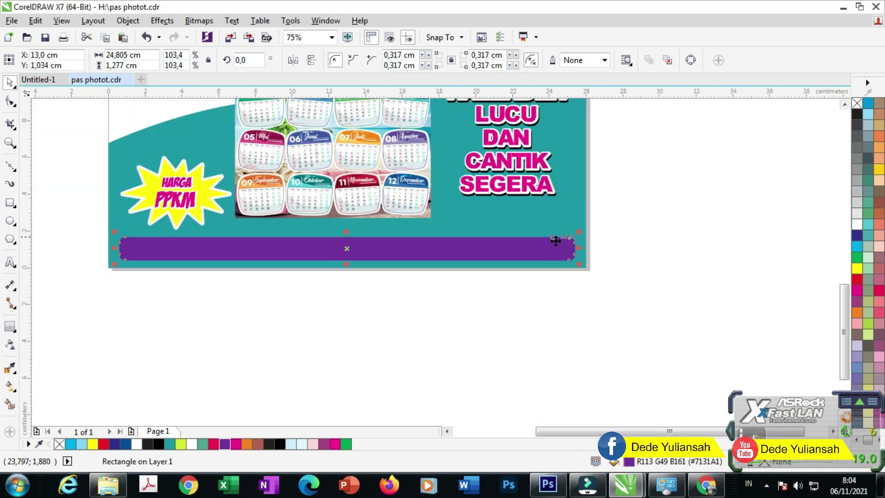
{"action": "left_click", "coordinate": [638, 277]}
{"action": "scroll", "coordinate": [490, 280], "scroll_direction": "down", "scroll_amount": 1}
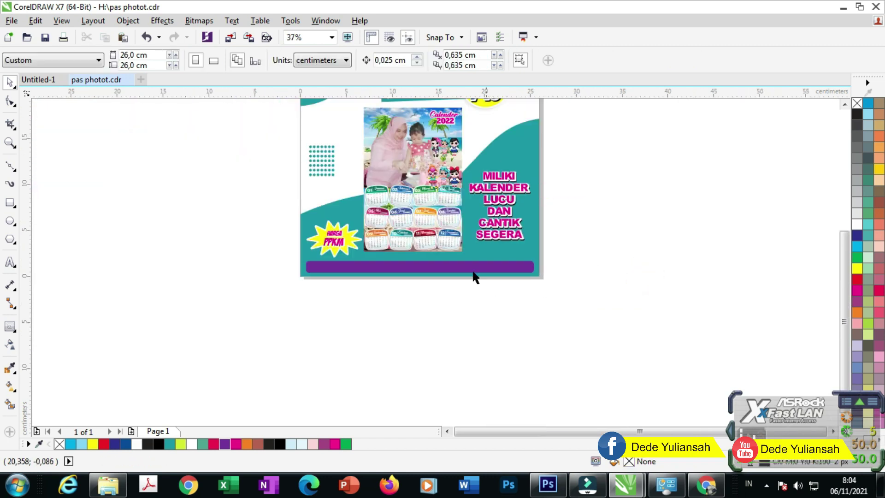
Add the text "MAU DESAIN YANG KEREN YA CUMA DISINI DI ANEKA CETAK" over the purple strip
{"action": "left_click", "coordinate": [10, 263]}
{"action": "scroll", "coordinate": [348, 272], "scroll_direction": "up", "scroll_amount": 2}
{"action": "left_click", "coordinate": [341, 267]}
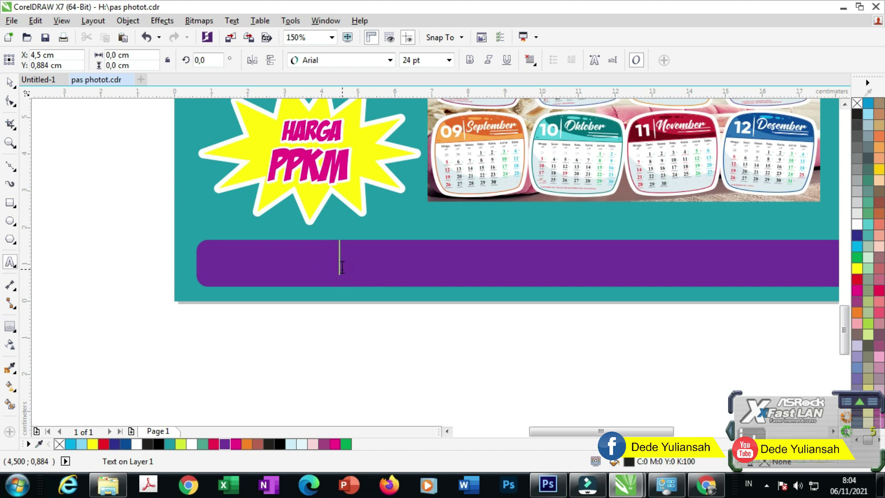
{"action": "type", "text": "M"}
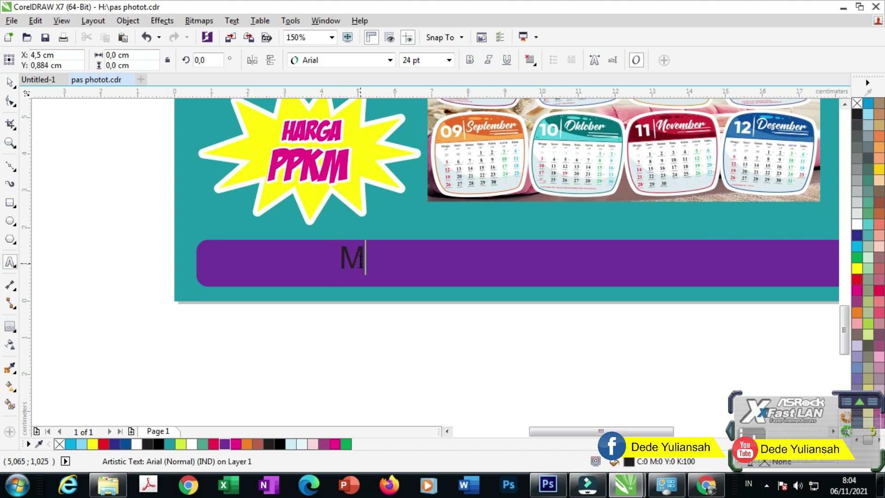
{"action": "type", "text": "AU DES"}
{"action": "key", "text": "BackSpace"}
{"action": "type", "text": "DESAIN YANG KEREN YA"}
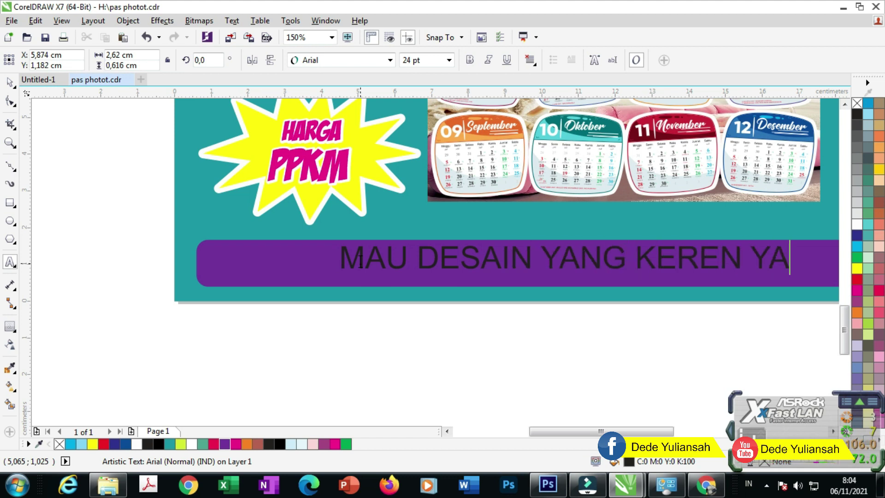
{"action": "type", "text": "NG CUM"}
{"action": "key", "text": "BackSpace"}
{"action": "key", "text": "BackSpace"}
{"action": "key", "text": "BackSpace"}
{"action": "key", "text": "BackSpace"}
{"action": "key", "text": "BackSpace"}
{"action": "key", "text": "BackSpace"}
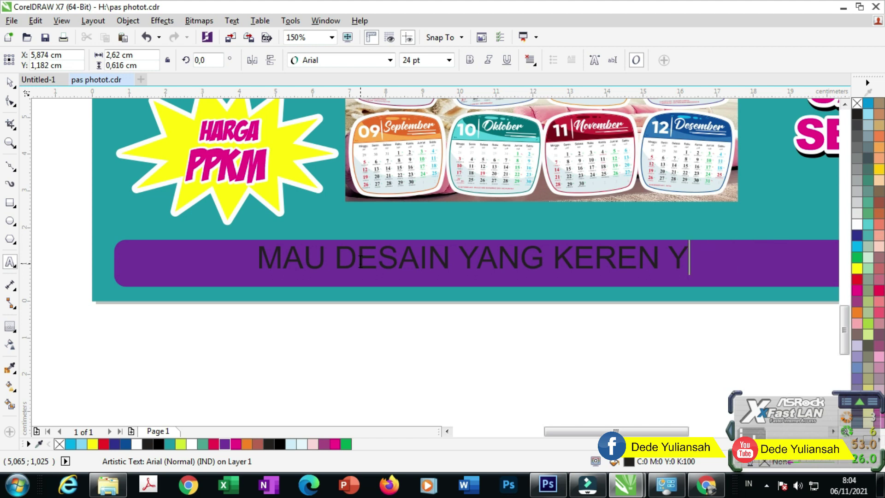
{"action": "type", "text": "CUMA DISINI "}
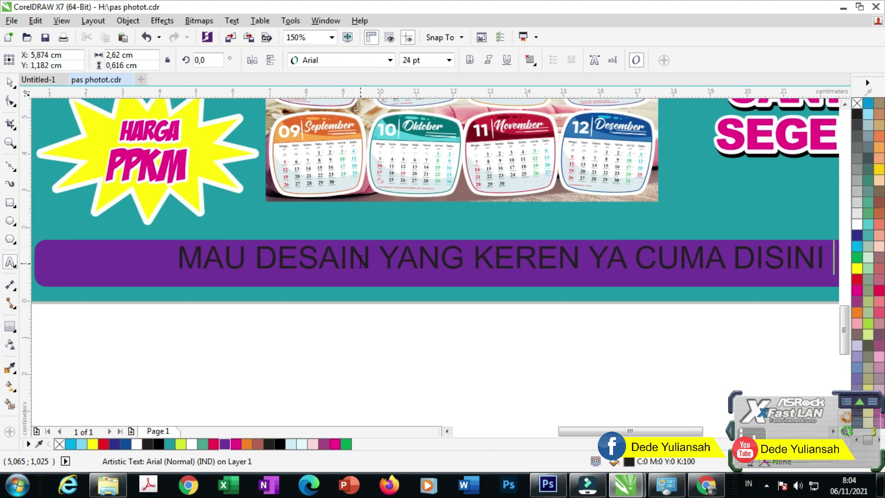
{"action": "type", "text": "DI ANEKA A ("}
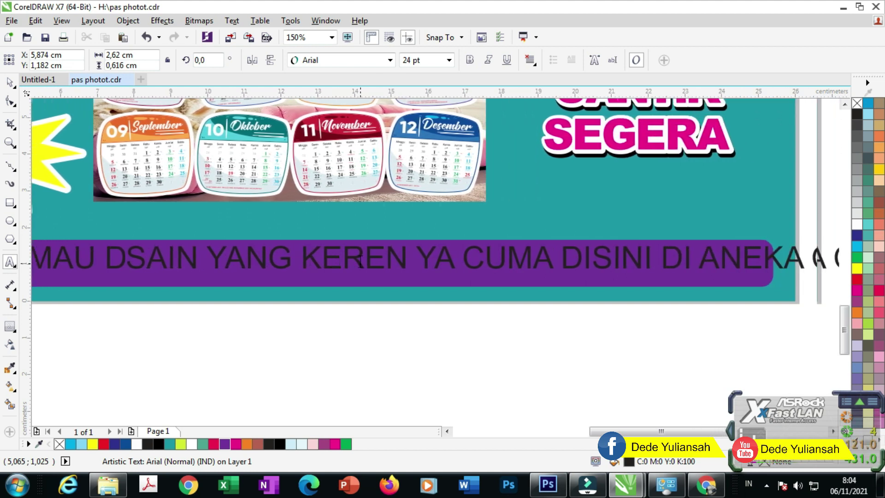
{"action": "type", "text": "ETAK"}
{"action": "scroll", "coordinate": [555, 199], "scroll_direction": "down", "scroll_amount": 1}
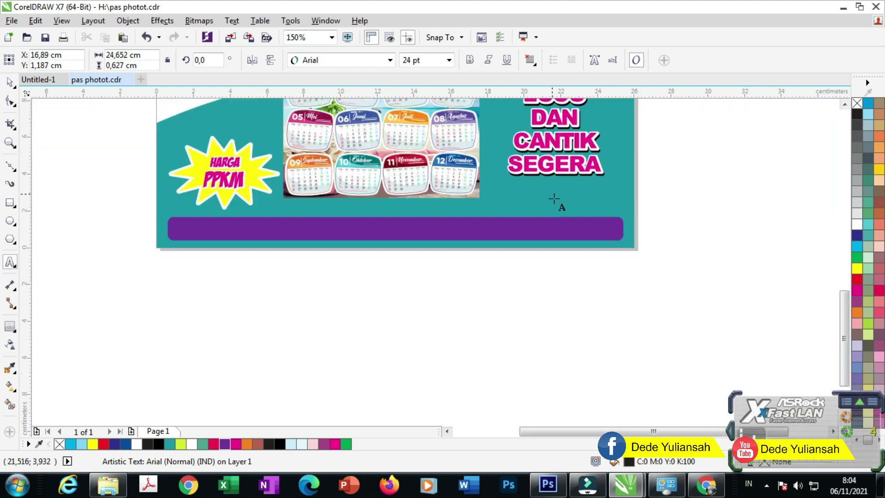
Set the strip text's font to Arial Black and scale it to about 18.7 cm wide to fit the strip
{"action": "left_click", "coordinate": [8, 84]}
{"action": "left_click", "coordinate": [390, 60]}
{"action": "left_click", "coordinate": [534, 204]}
{"action": "left_click_drag", "start_coordinate": [721, 215], "coordinate": [669, 219]}
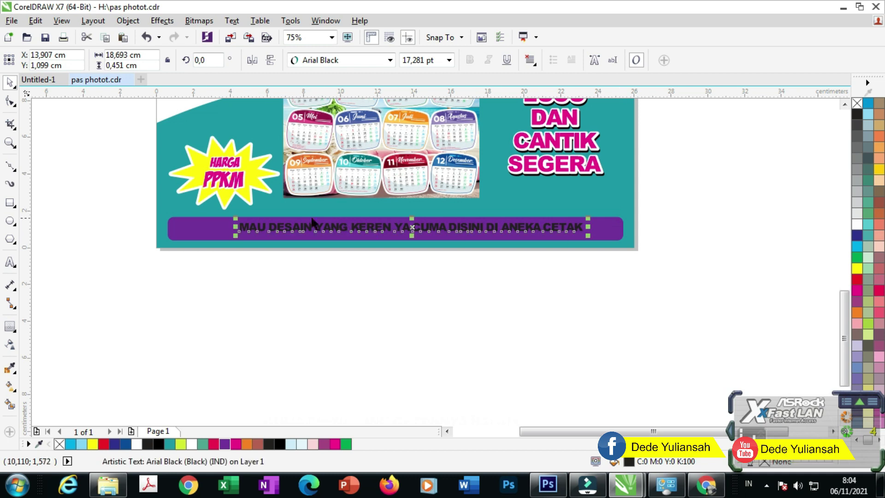
Enlarge the strip text to about 21.4 × 0.67 cm and fill it with white
{"action": "scroll", "coordinate": [261, 224], "scroll_direction": "up", "scroll_amount": 2}
{"action": "left_click_drag", "start_coordinate": [215, 244], "coordinate": [118, 272]}
{"action": "left_click", "coordinate": [856, 225]}
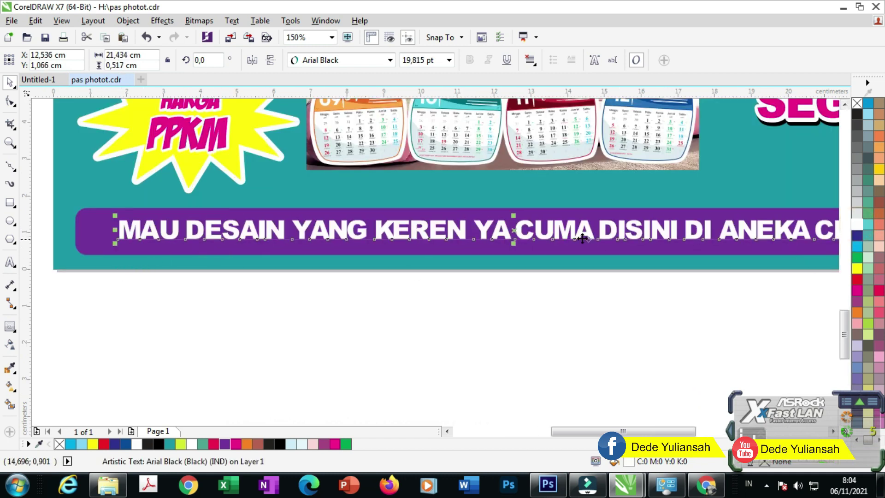
{"action": "left_click_drag", "start_coordinate": [516, 245], "coordinate": [515, 250]}
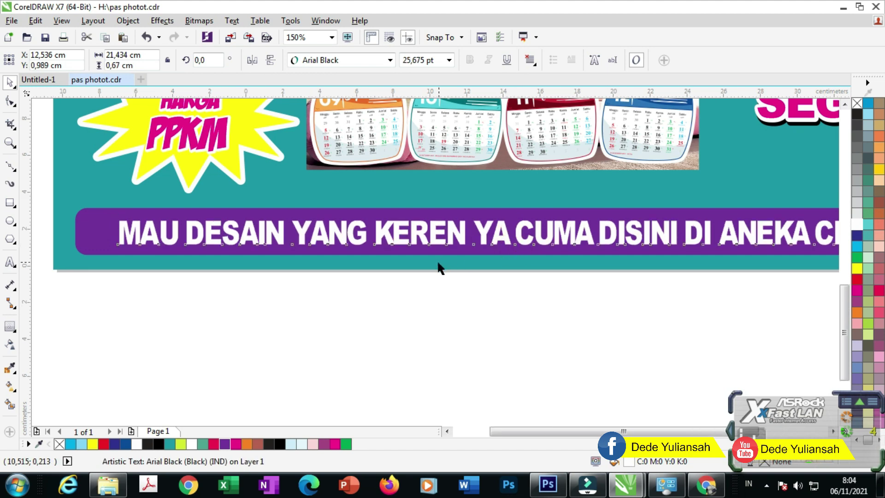
Centre the white text line on the purple strip
{"action": "scroll", "coordinate": [438, 263], "scroll_direction": "down", "scroll_amount": 2}
{"action": "left_click_drag", "start_coordinate": [658, 294], "coordinate": [232, 219]}
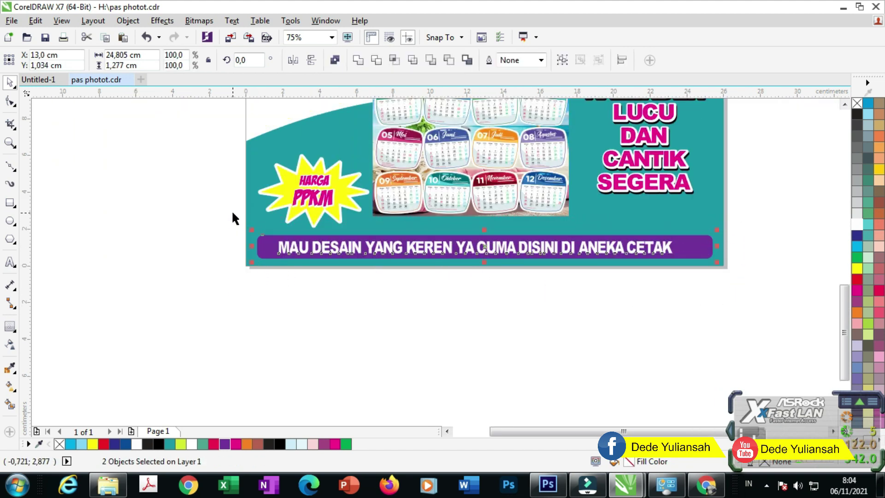
{"action": "left_click", "coordinate": [392, 318]}
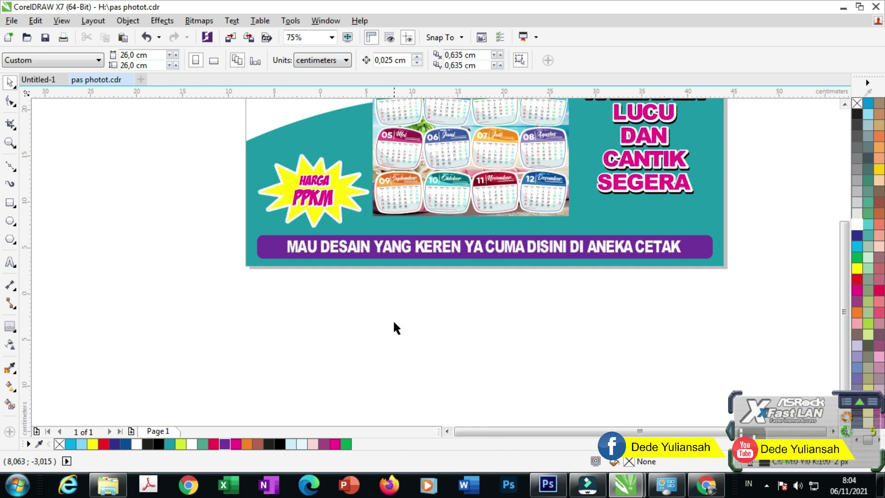
Examine the complete poster layout with the whole page in view
{"action": "scroll", "coordinate": [393, 320], "scroll_direction": "down", "scroll_amount": 4}
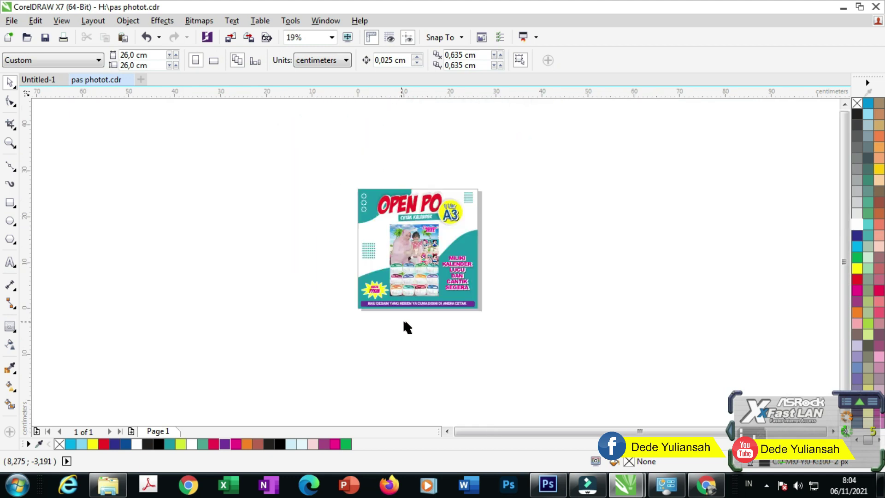
{"action": "left_click", "coordinate": [10, 143]}
{"action": "left_click_drag", "start_coordinate": [352, 184], "coordinate": [511, 326]}
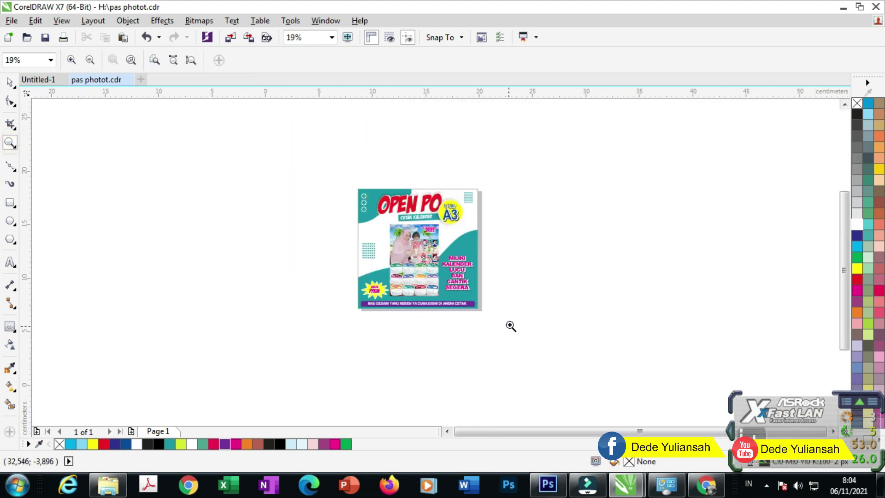
{"action": "left_click_drag", "start_coordinate": [253, 101], "coordinate": [567, 393]}
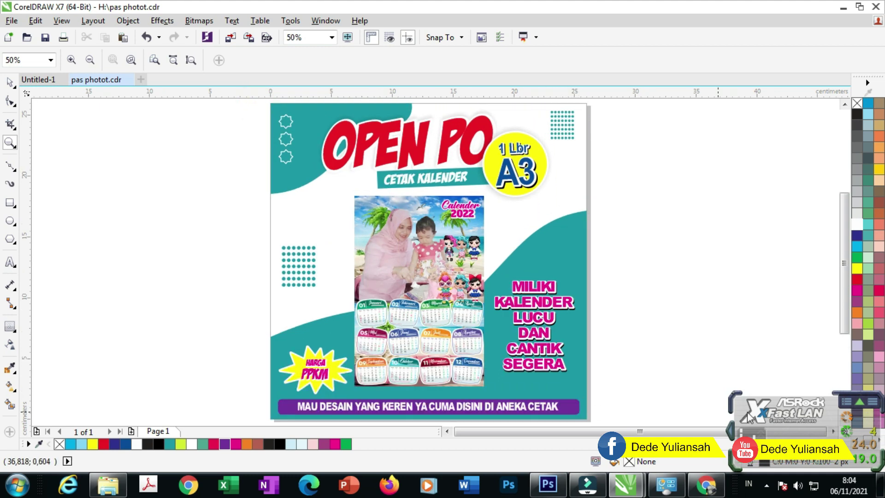